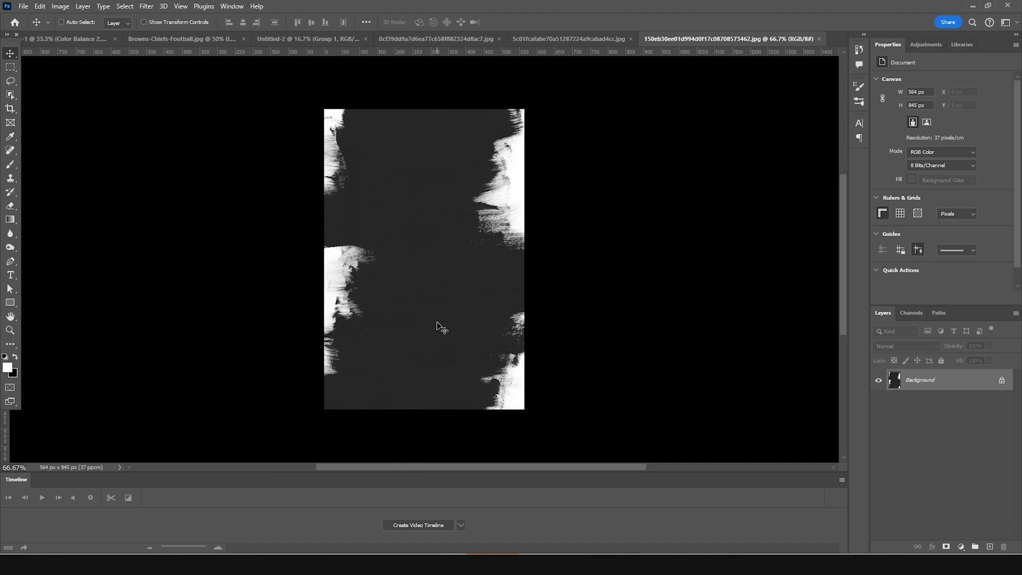
Create a new portrait document from the recent 4 x 5 in preset at 300 ppi
key(ctrl+n)
click(334, 176)
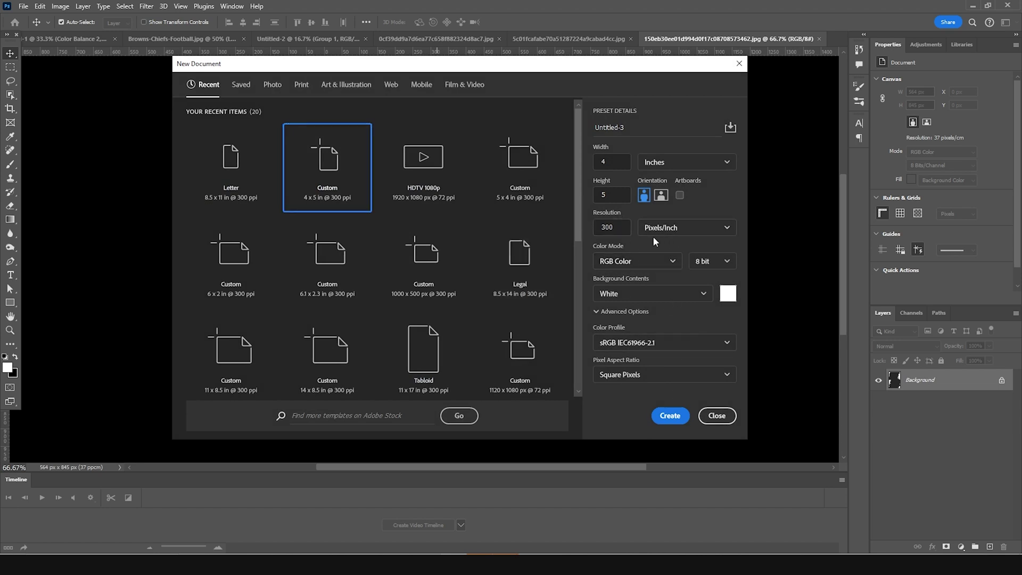
click(669, 416)
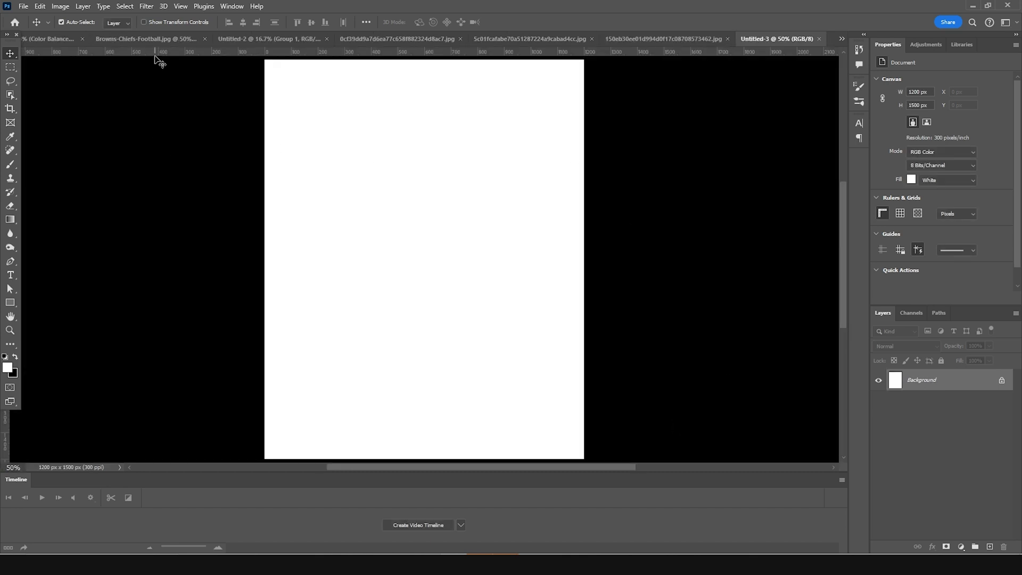
Bring the player cutout from Browns-Chiefs-Football.jpg into the new document, scale it to about 141%, and position it near the canvas centre
click(159, 39)
drag(435, 182, 434, 298)
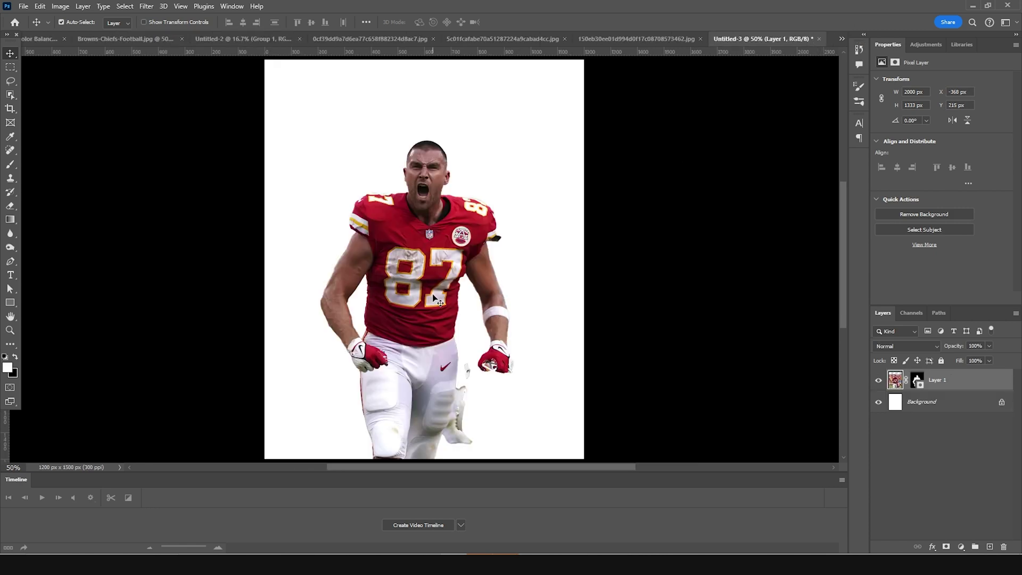
key(ctrl+minus)
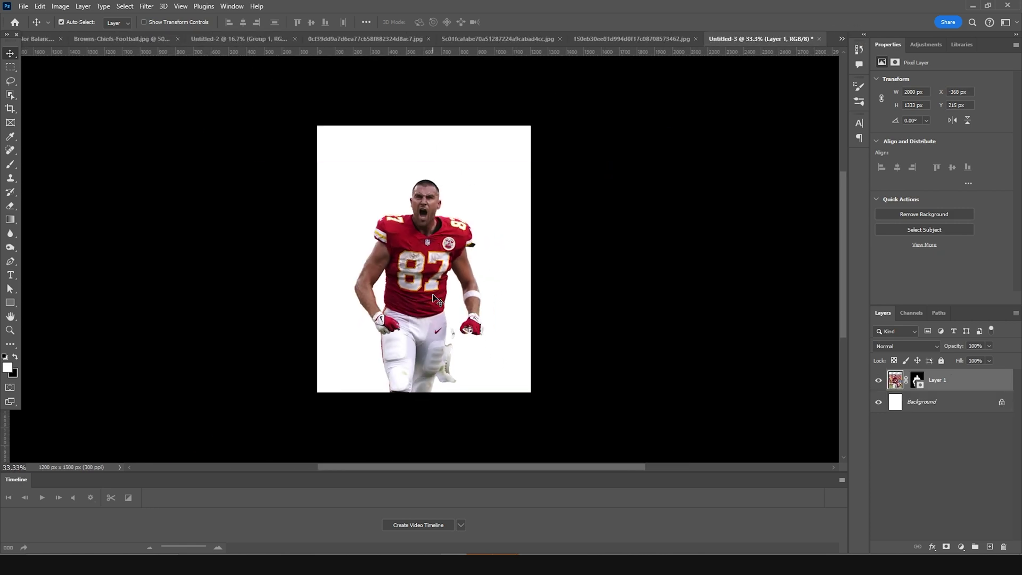
key(ctrl+t)
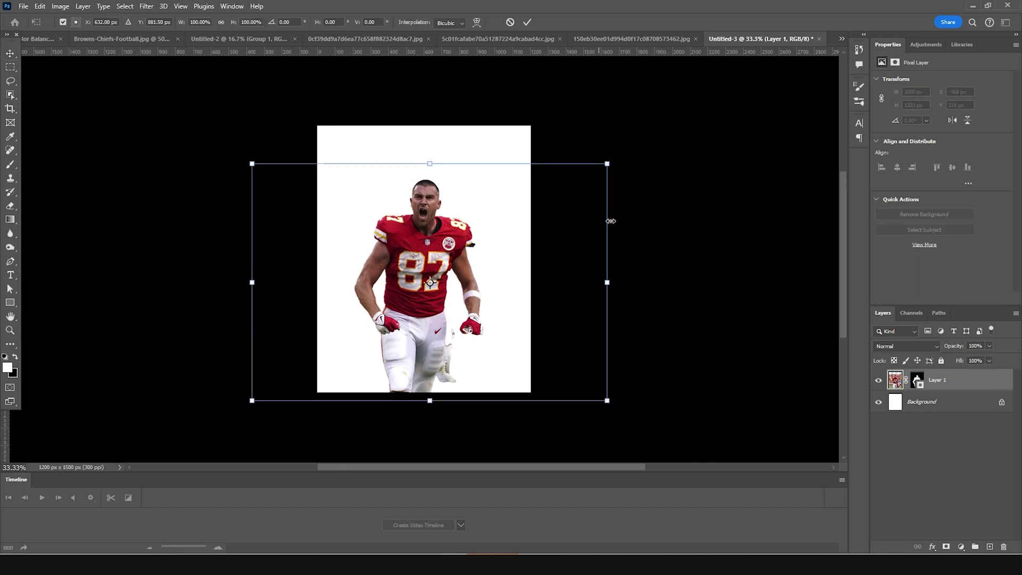
drag(610, 159, 656, 131)
drag(409, 259, 416, 268)
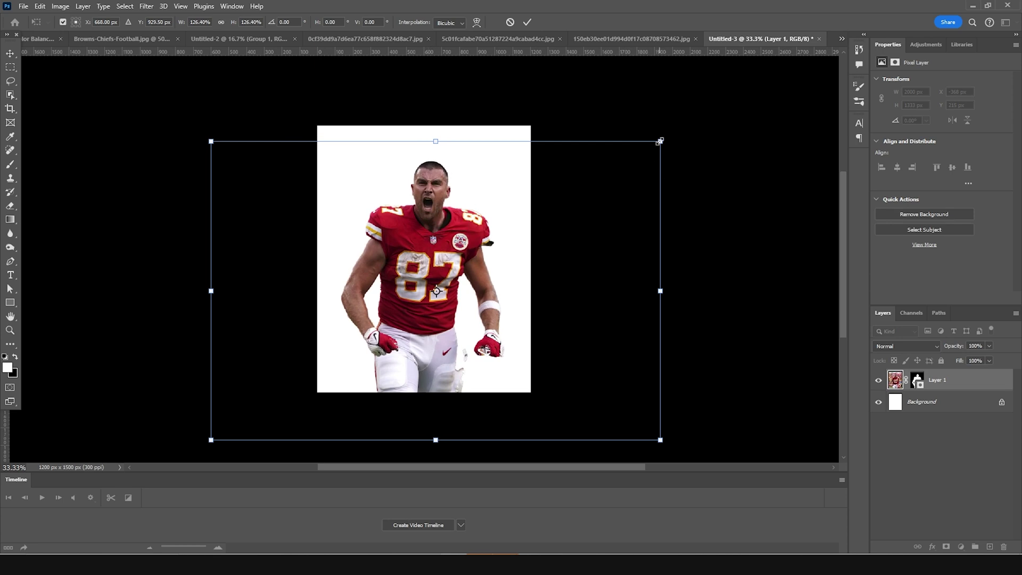
drag(660, 141, 687, 119)
drag(448, 229, 449, 237)
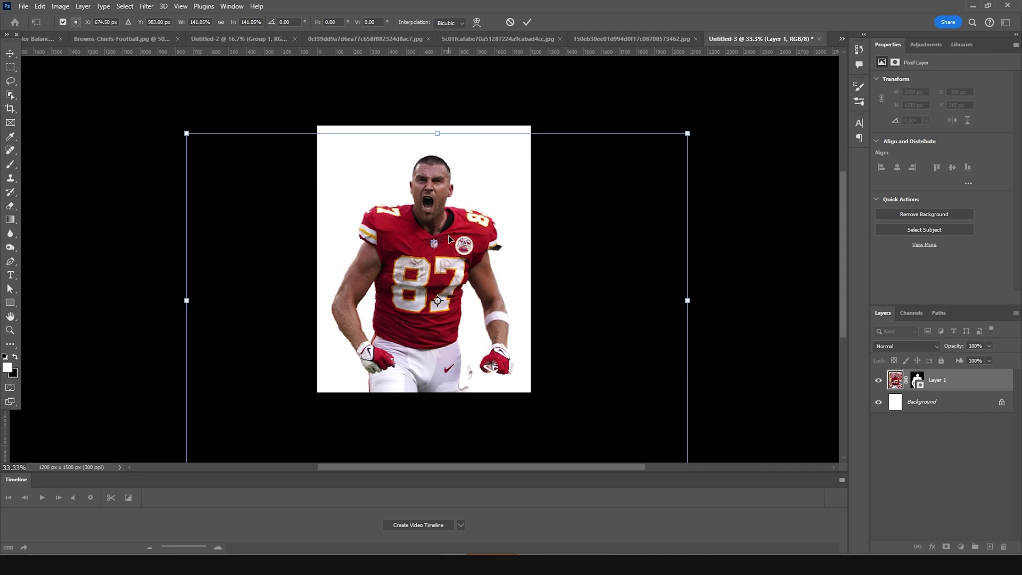
key(Return)
Add a Solid Color fill layer with hex colour 18191d directly above the white background
click(929, 407)
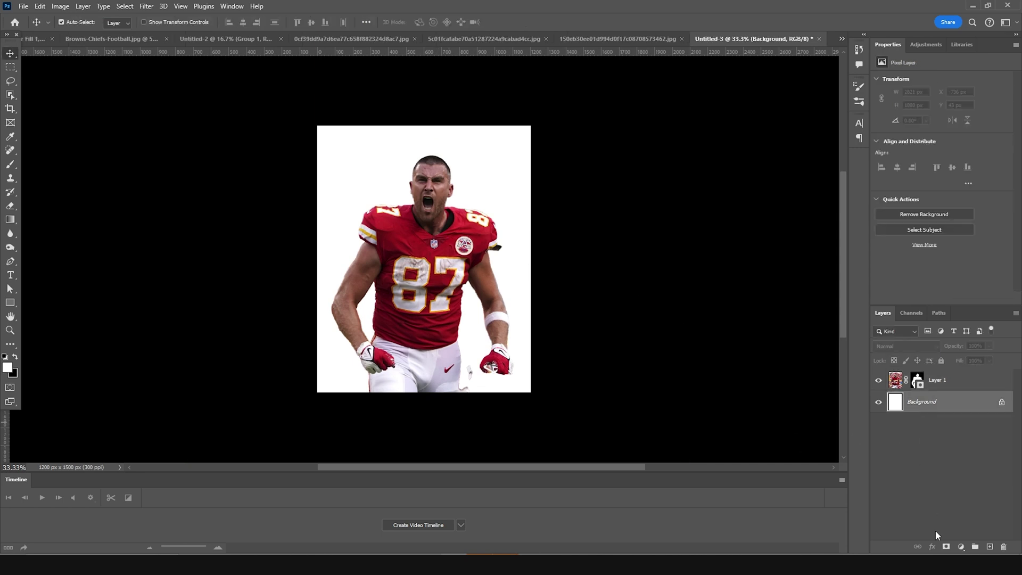
click(962, 544)
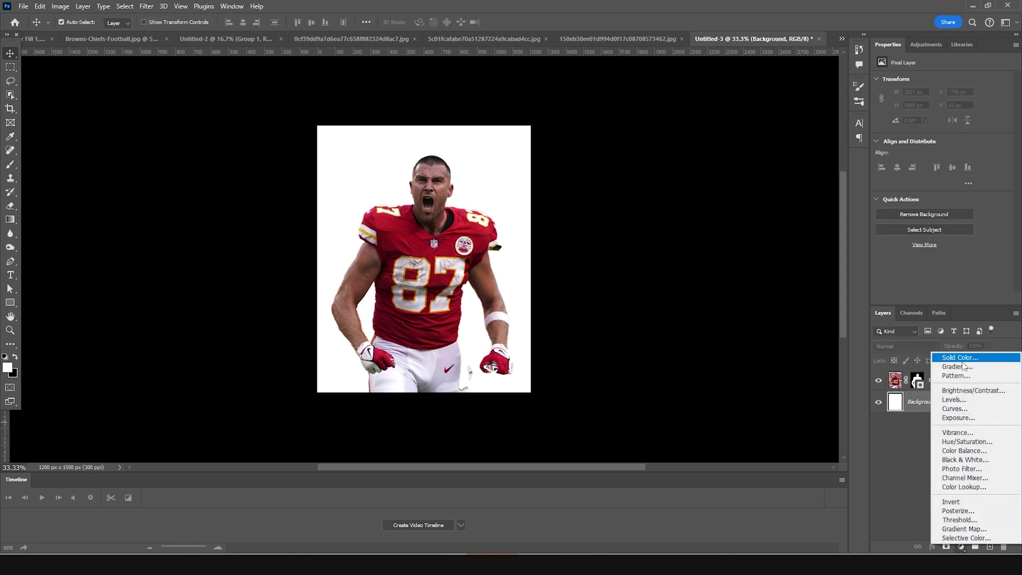
click(950, 356)
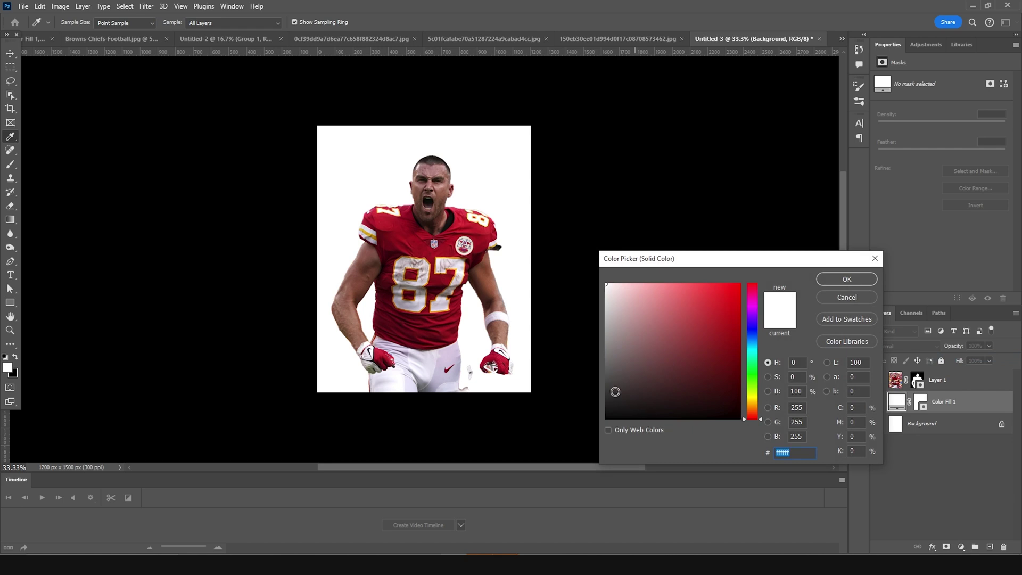
click(615, 391)
click(475, 258)
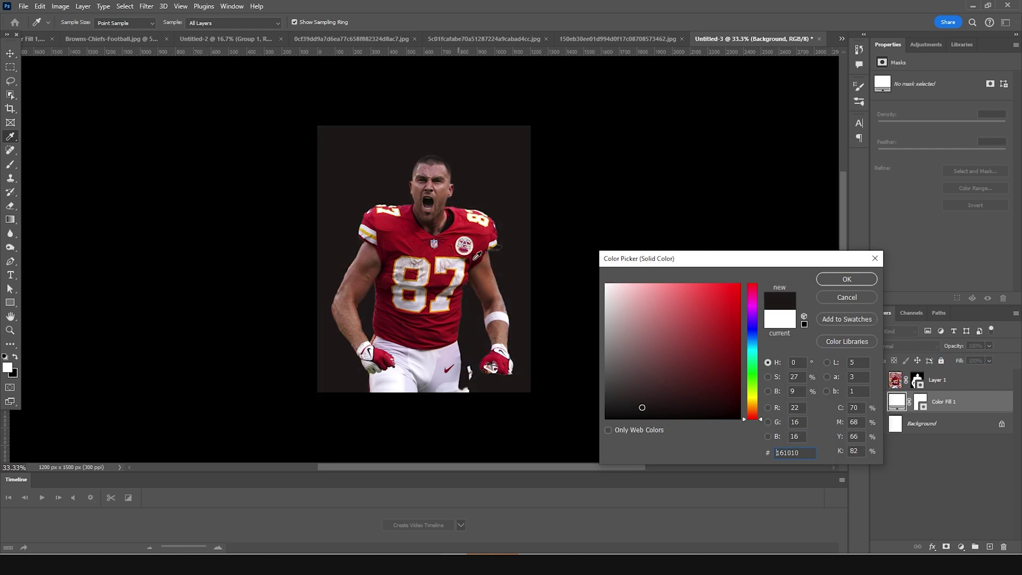
drag(807, 458, 776, 457)
text(18191d)
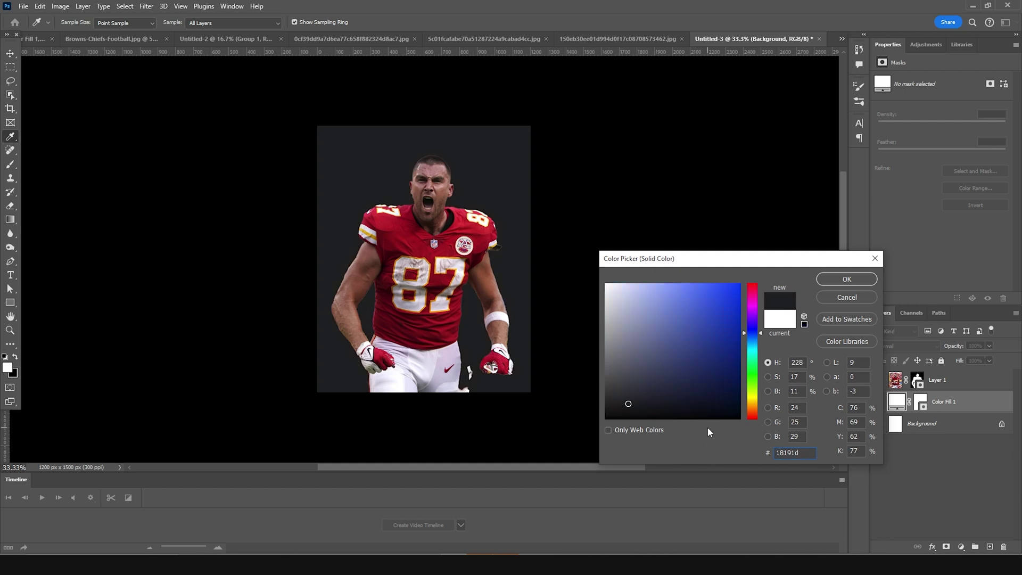
click(843, 282)
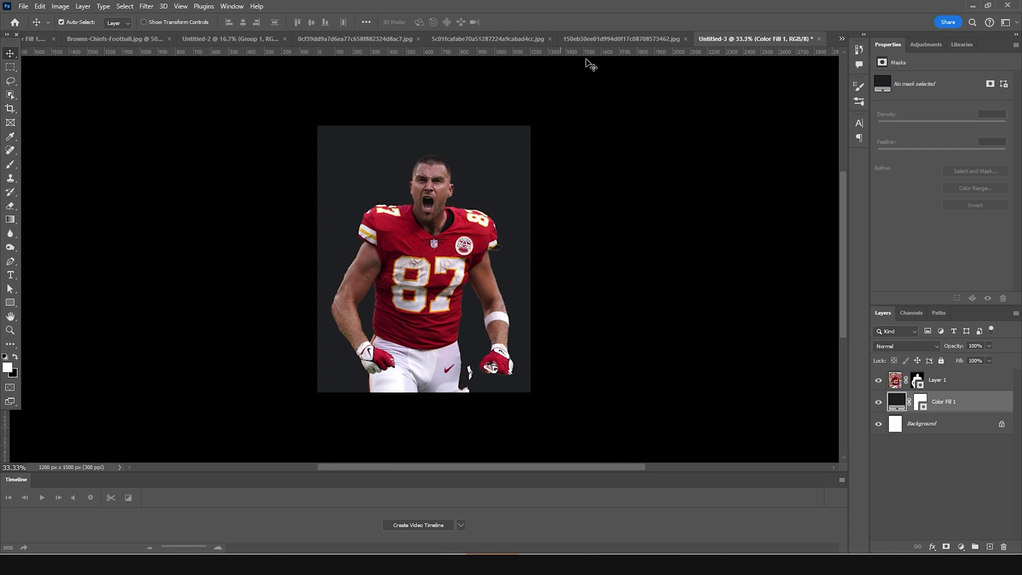
Bring the white paint-stroke texture into the poster document and place its layer above the player
click(621, 40)
mouse_move(522, 230)
mouse_down()
mouse_move(666, 167)
mouse_move(784, 42)
mouse_move(471, 289)
mouse_up()
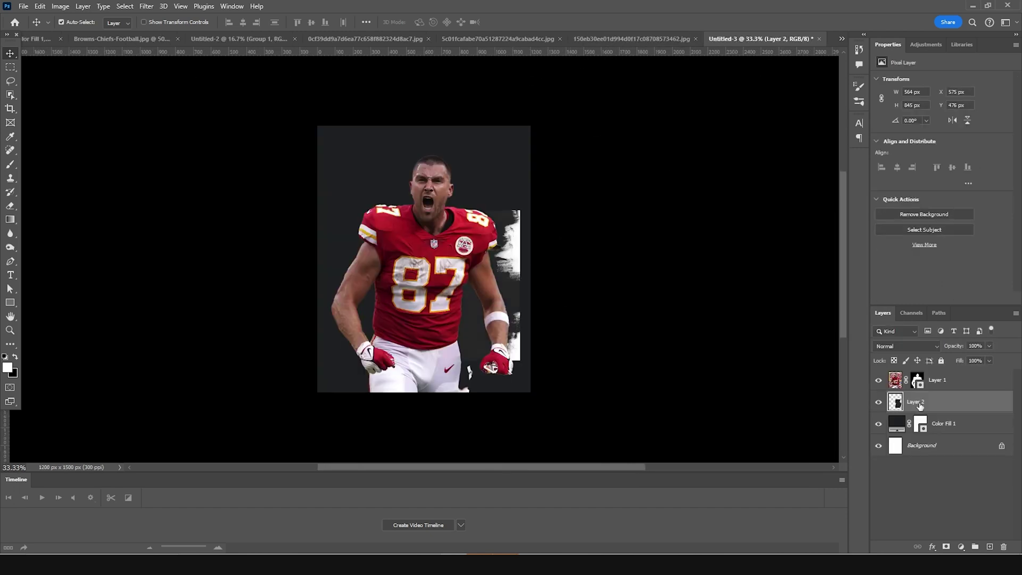
drag(909, 407, 908, 374)
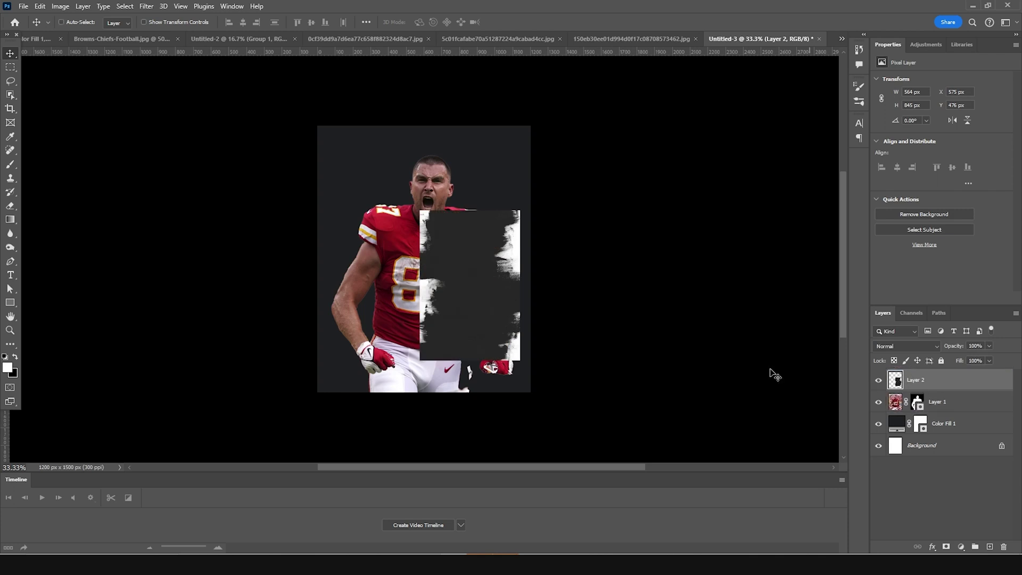
Scale the paint-stroke texture to about 223% and position it so it covers the whole canvas
key(ctrl+t)
drag(520, 360, 552, 407)
drag(509, 335, 466, 320)
drag(506, 391, 542, 419)
drag(497, 333, 504, 340)
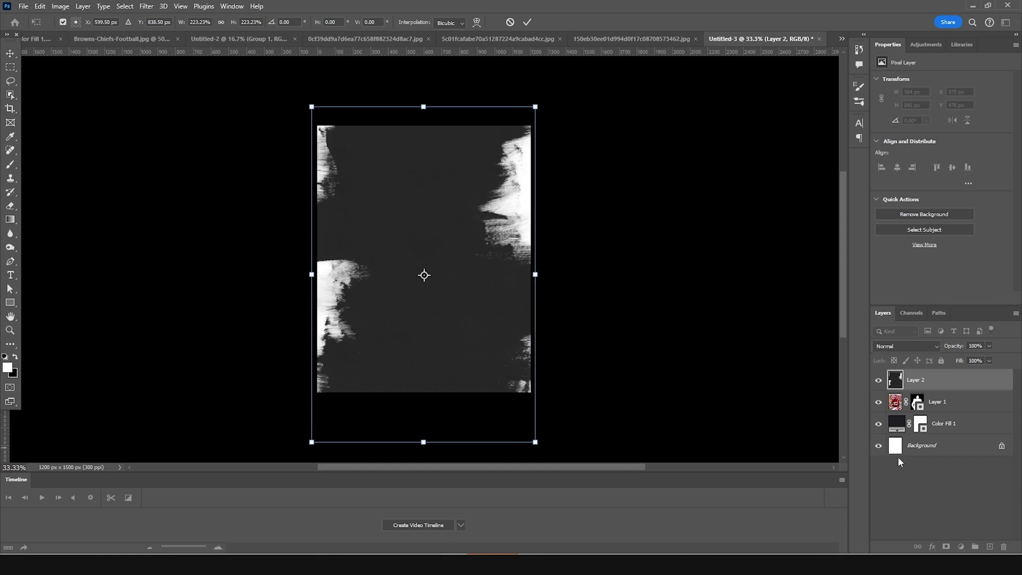
key(Return)
Set the paint-stroke layer's blend mode to Screen, then enlarge it to about 102% and shift it slightly down
click(905, 346)
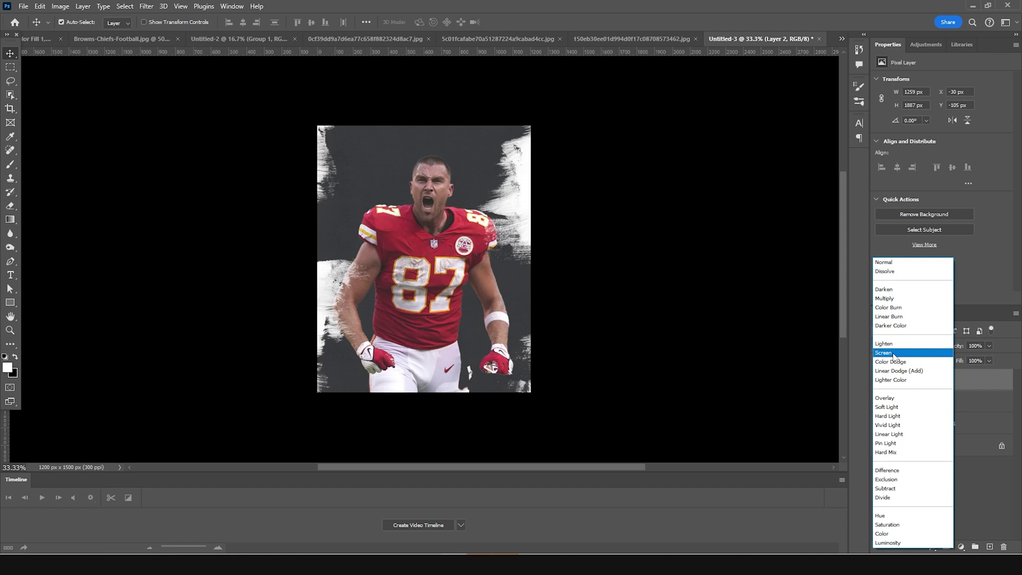
click(894, 353)
key(ctrl+t)
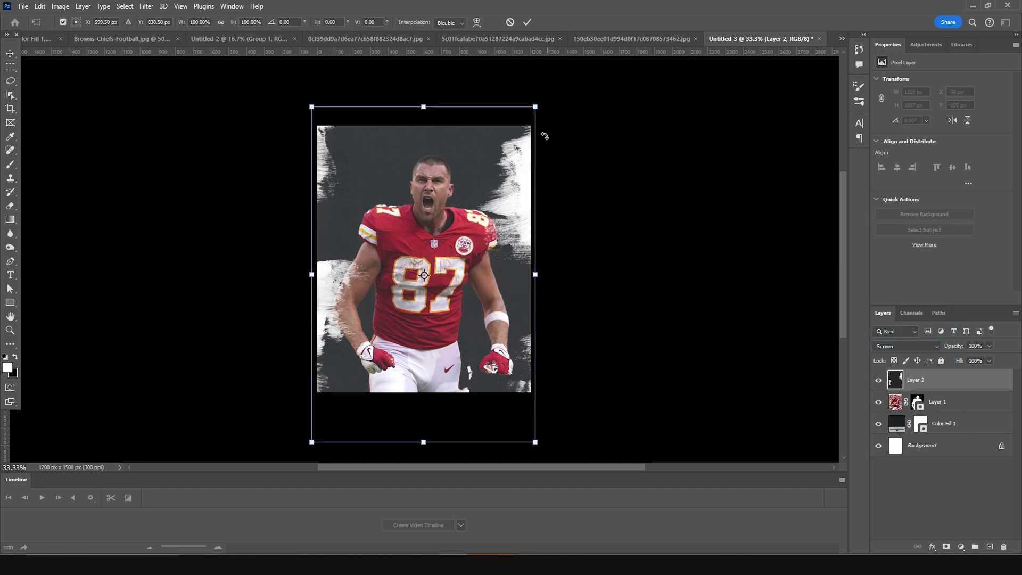
drag(536, 110, 539, 106)
drag(498, 214, 496, 230)
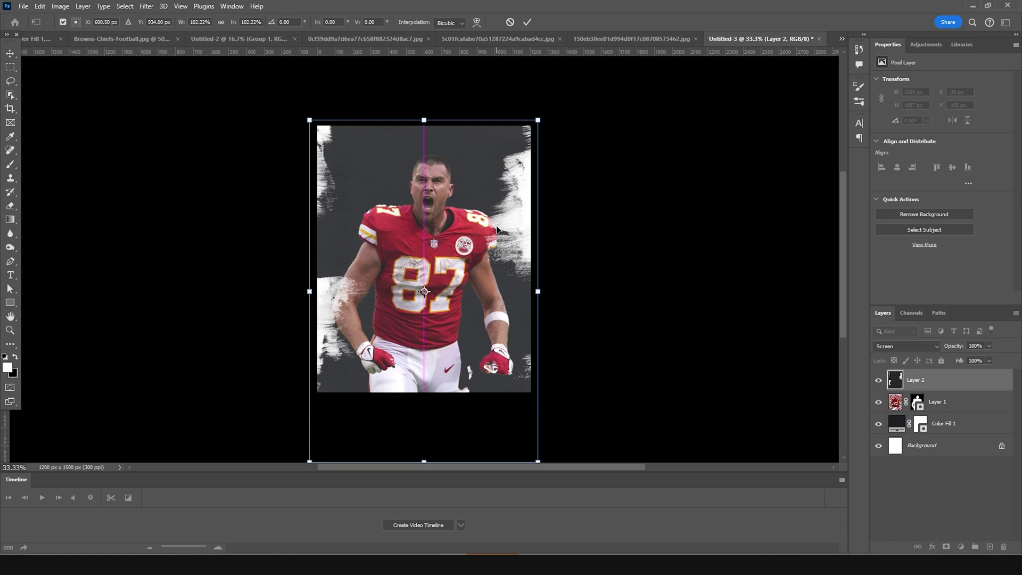
key(Return)
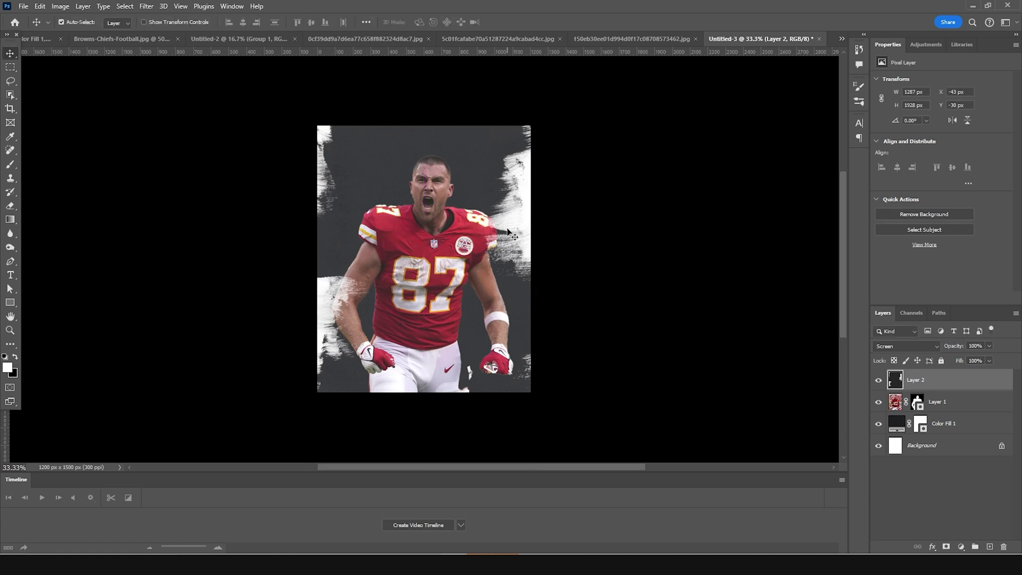
Bring the dark scratched texture into the poster, centre it, and scale it to about 217% to cover the canvas
key(ctrl+shift+Tab)
key(ctrl+shift+Tab)
drag(797, 36, 568, 349)
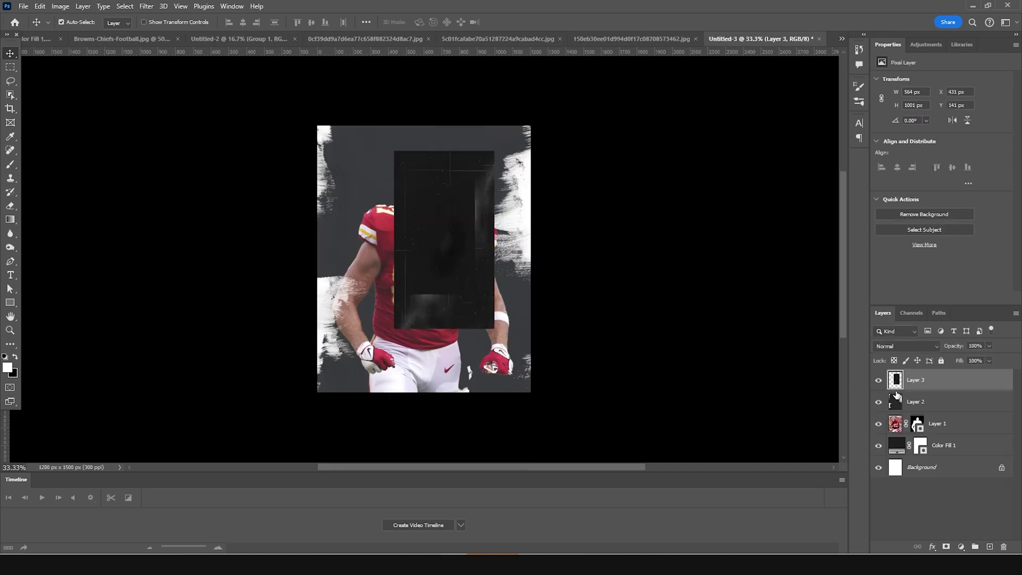
key(ctrl+t)
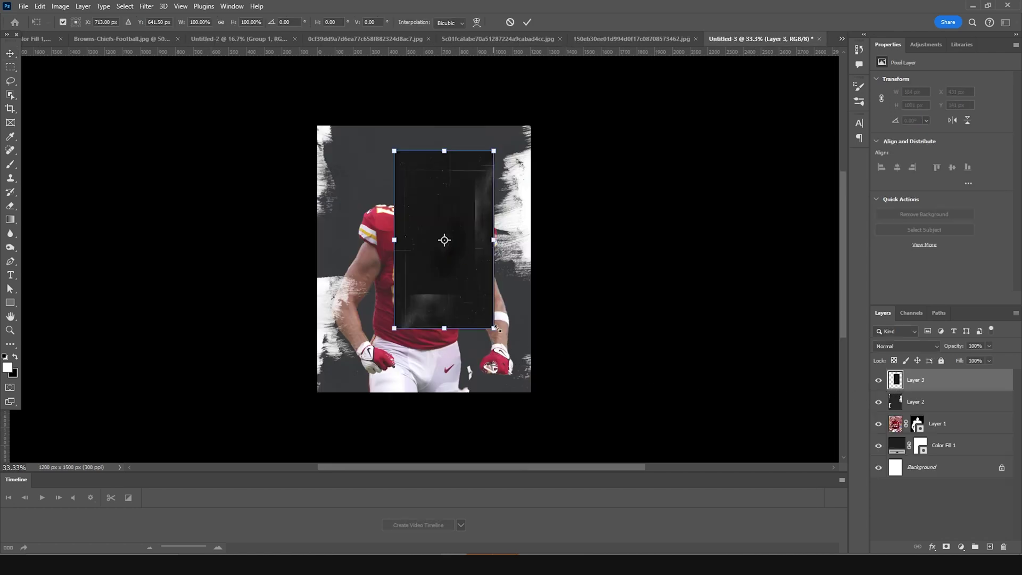
drag(495, 329, 472, 358)
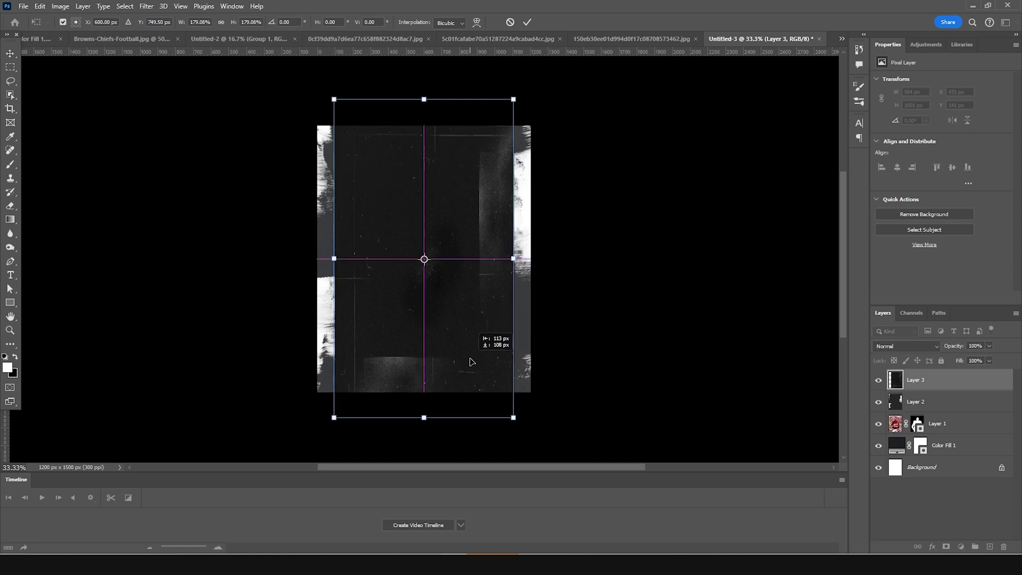
drag(511, 430, 550, 448)
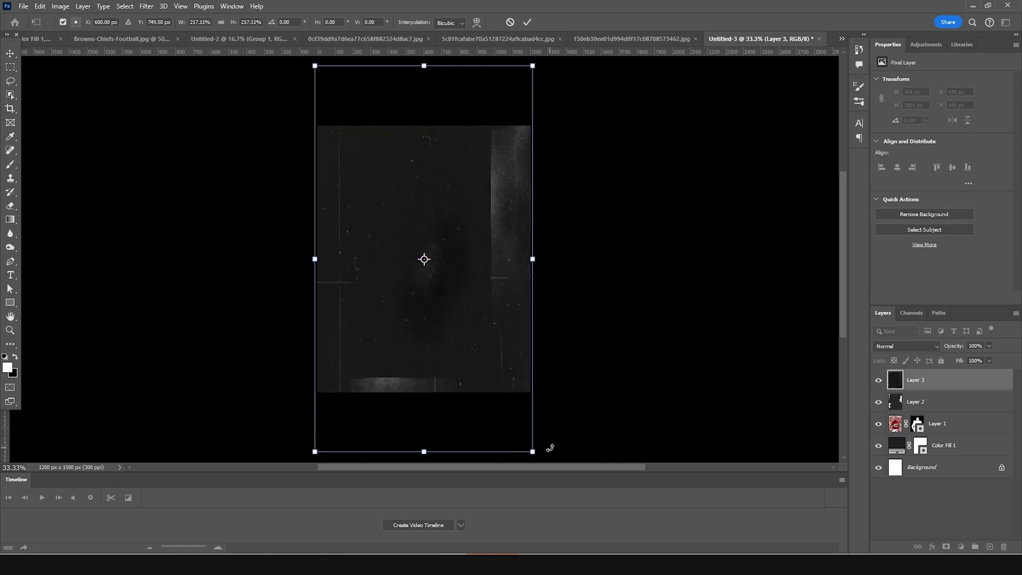
key(Return)
Set the scratched texture's blend mode to Screen and move its layer beneath the paint-stroke layer
click(905, 348)
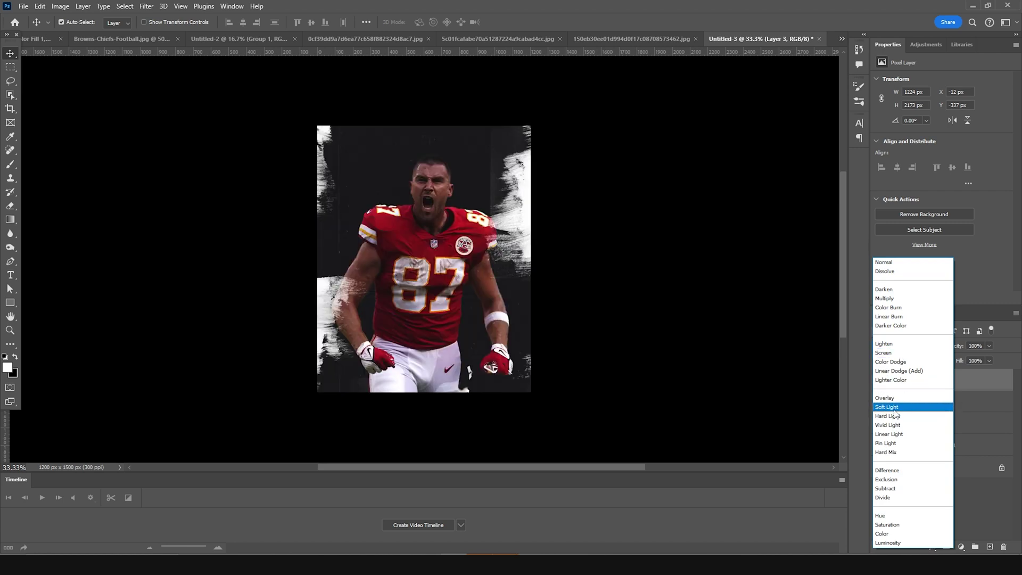
click(884, 352)
drag(894, 382, 900, 407)
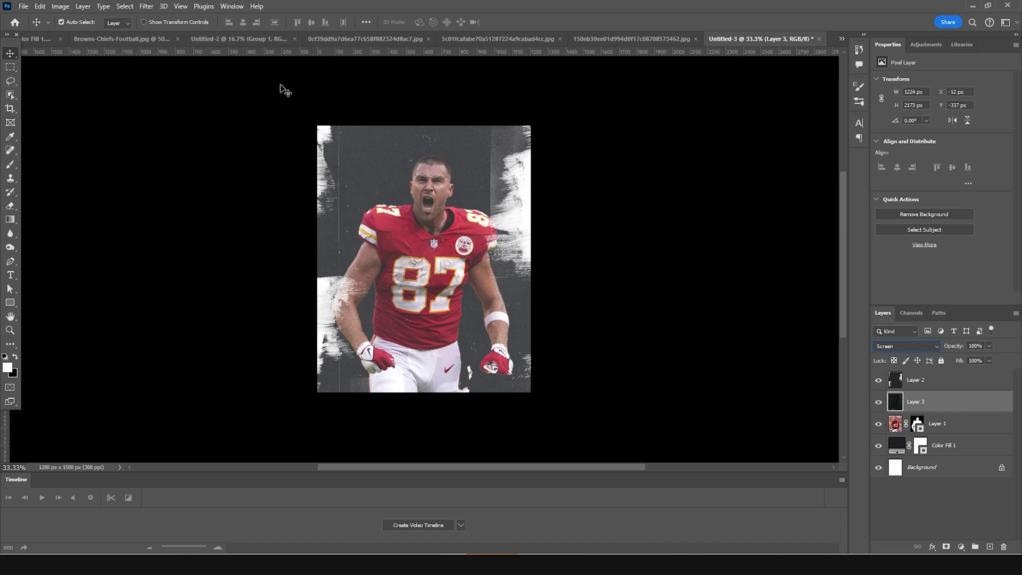
Copy the hand-drawn oval from the Untitled-2 document into the poster document
click(247, 45)
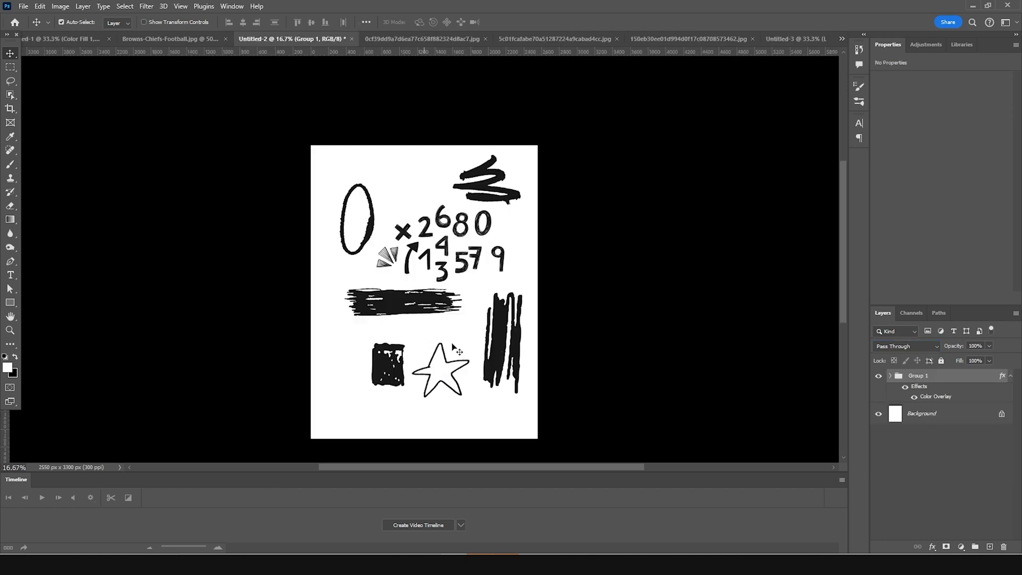
click(371, 227)
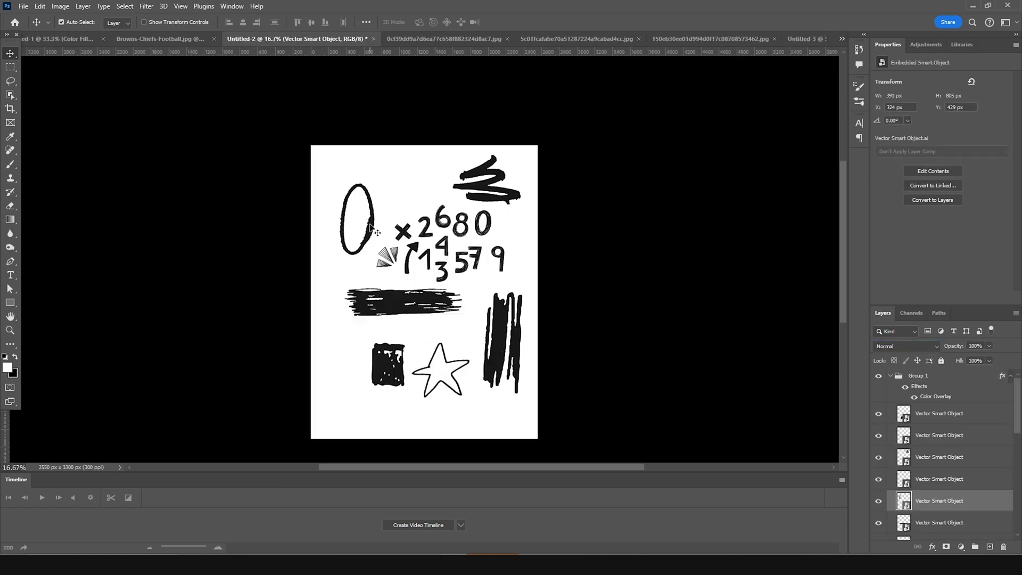
click(785, 41)
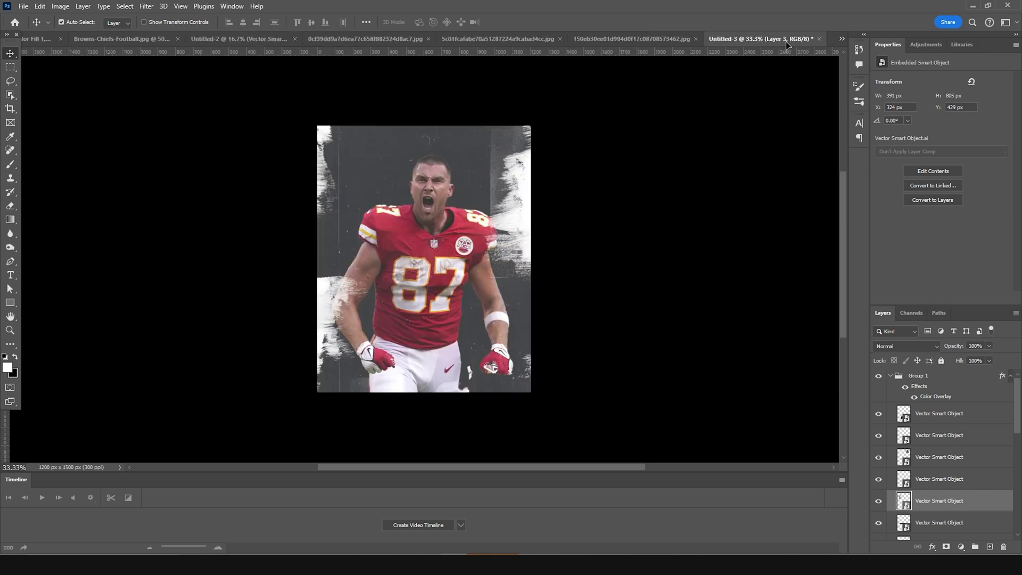
drag(403, 186, 404, 188)
Rotate the oval to about -82.5°, scale it to about 30% width and 47% height, and place it beside the player's head
key(ctrl+t)
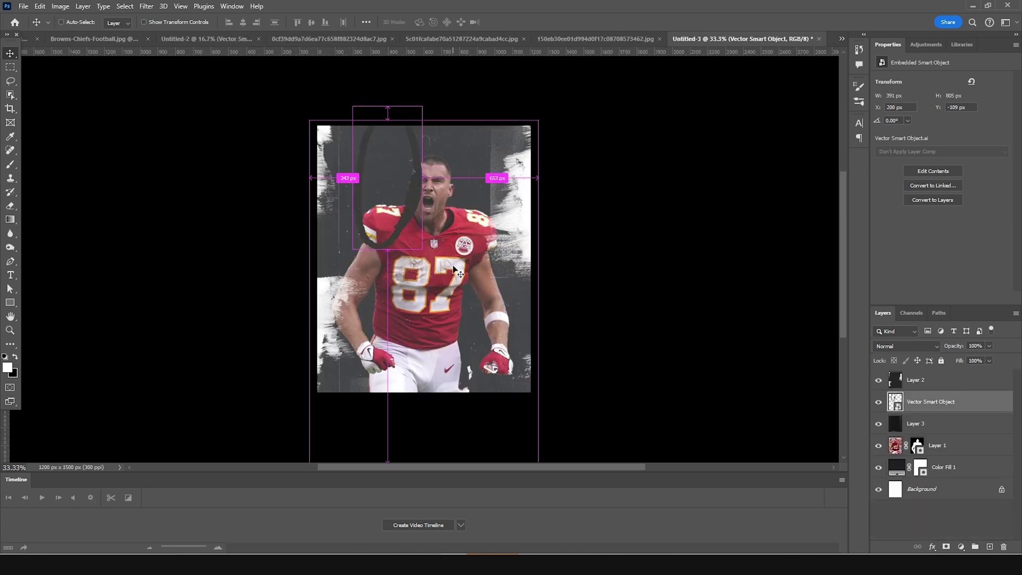
drag(469, 144, 354, 102)
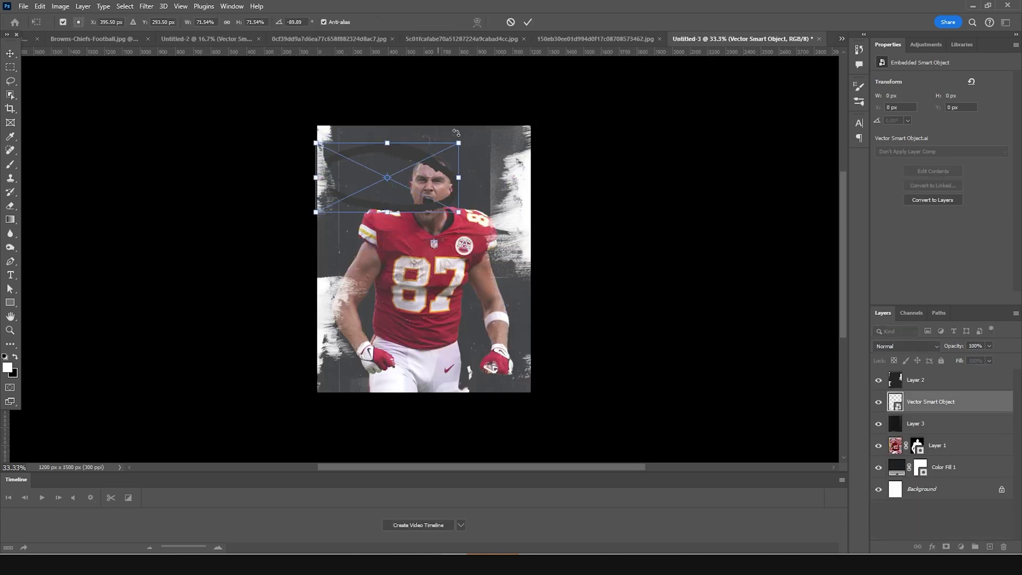
drag(460, 143, 371, 180)
drag(413, 213, 422, 222)
drag(373, 196, 360, 182)
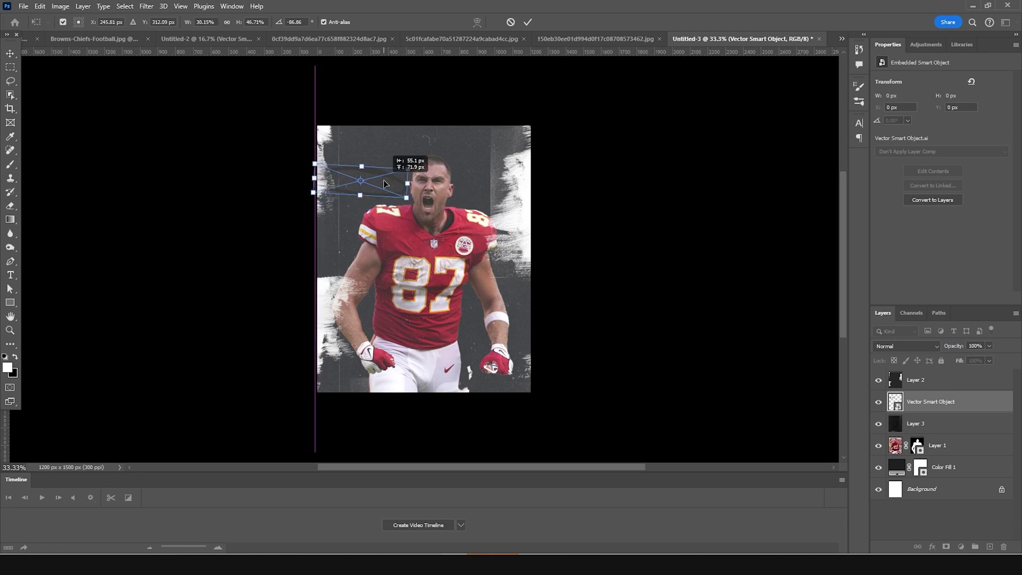
drag(426, 157, 398, 180)
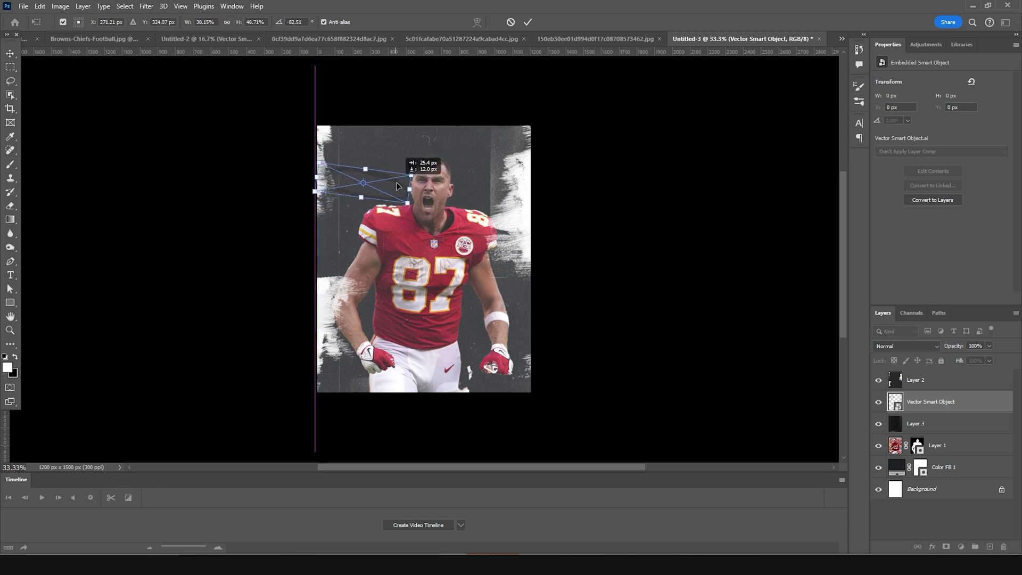
key(Return)
Move the oval's layer beneath the scratched texture layer and give it a golden-yellow Color Overlay of #c49d03
mouse_move(909, 408)
mouse_down()
mouse_move(910, 433)
mouse_move(920, 374)
mouse_move(923, 440)
mouse_up()
click(932, 547)
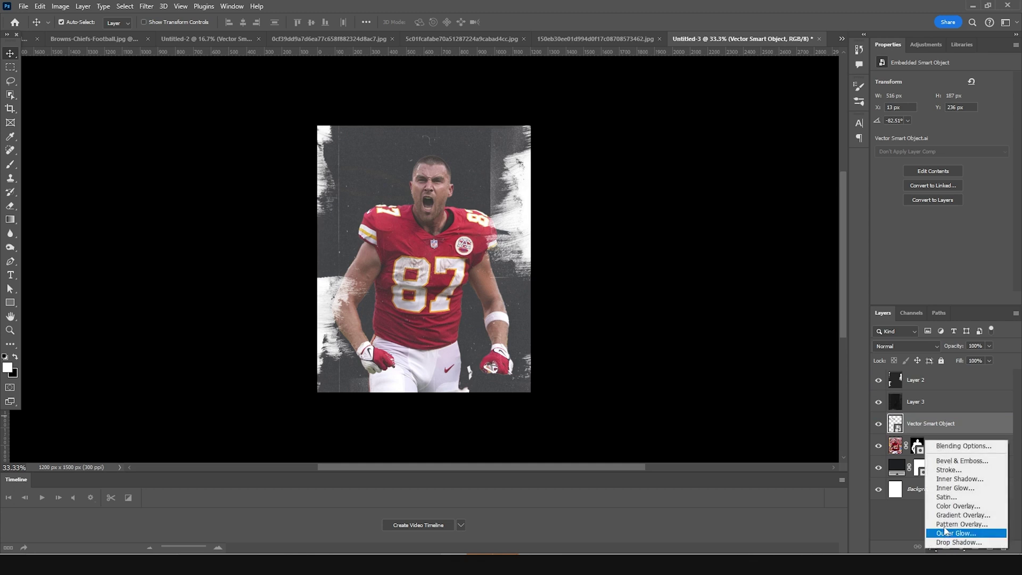
click(949, 507)
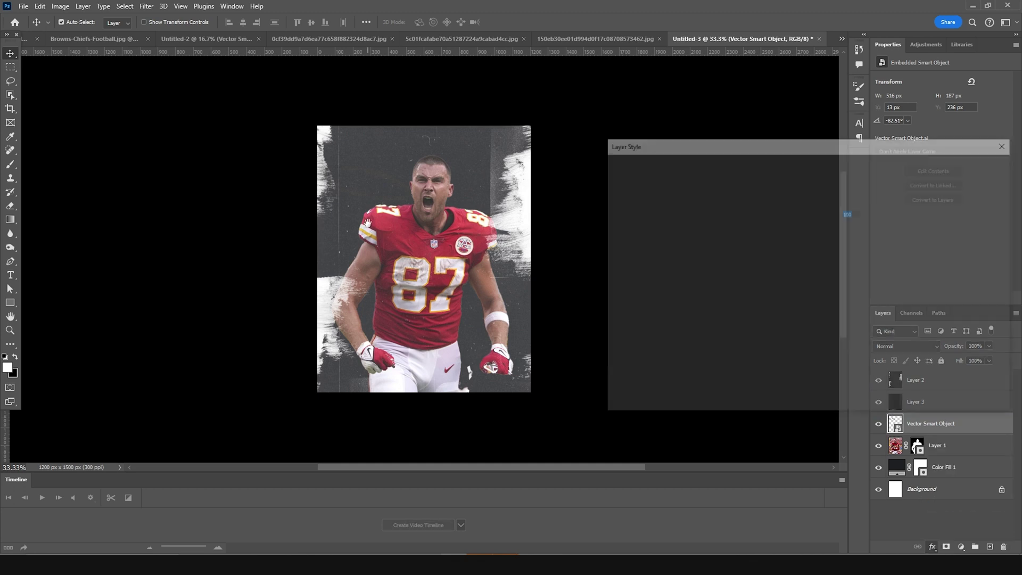
click(858, 201)
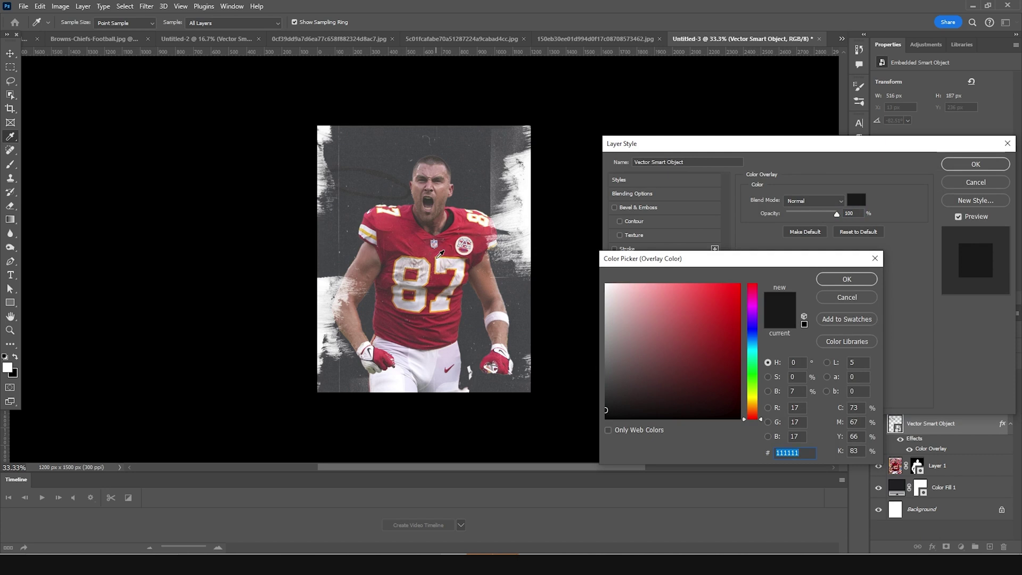
text(eeaa3f)
drag(732, 321, 737, 315)
click(752, 402)
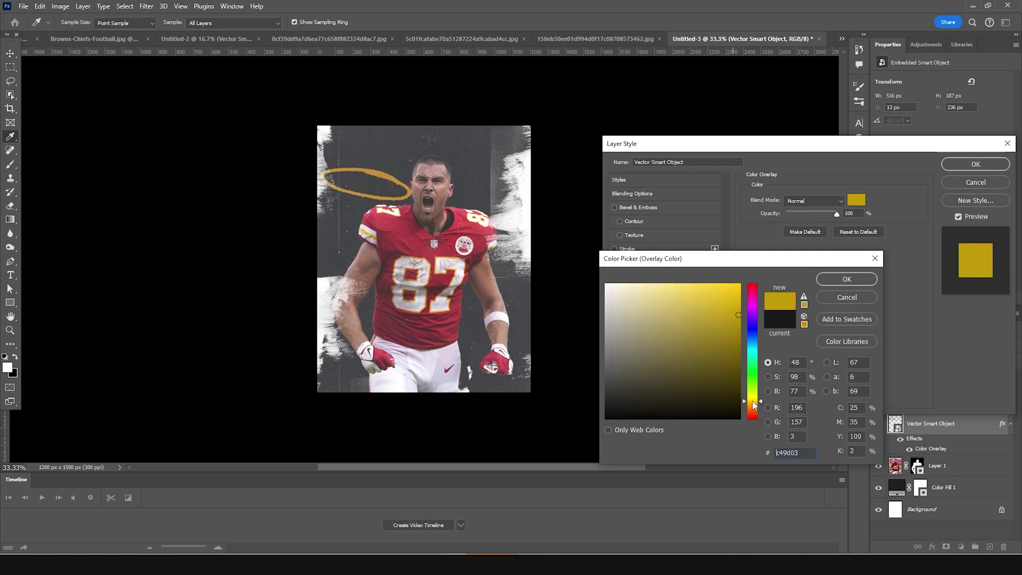
click(847, 280)
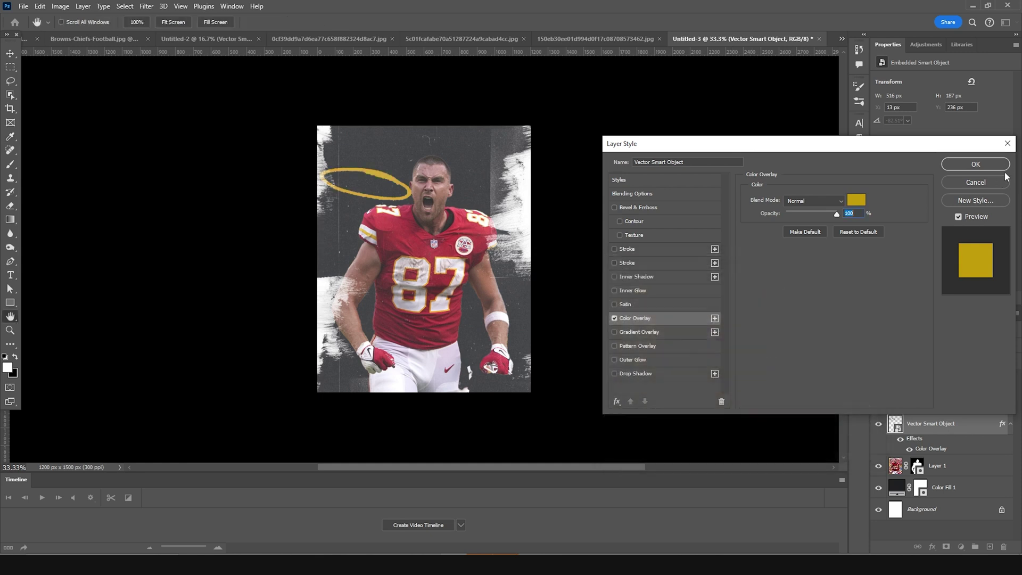
click(976, 164)
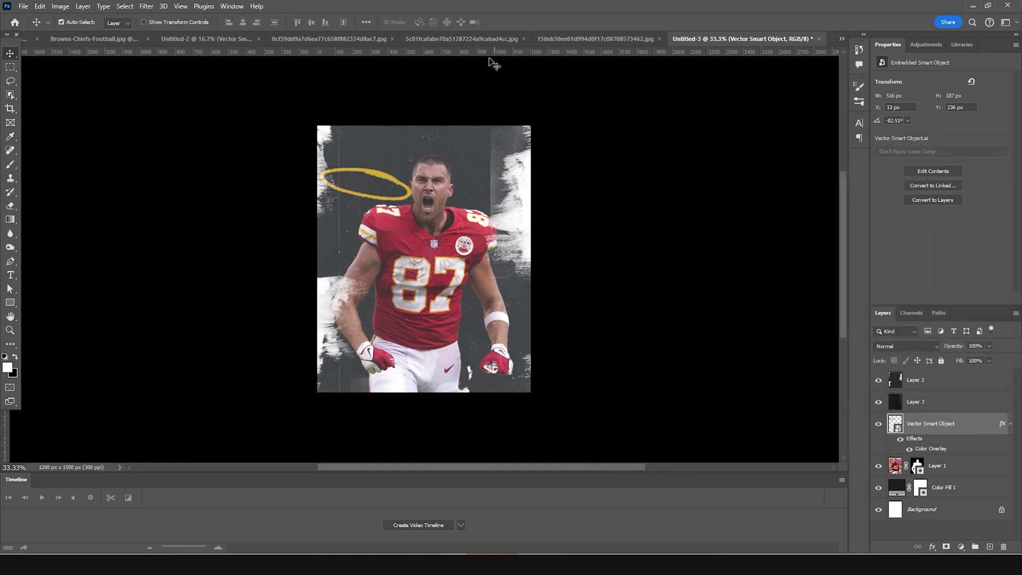
Copy the rough filled rectangle from the Untitled-2 document into the poster and place its layer beneath the oval's layer
click(206, 40)
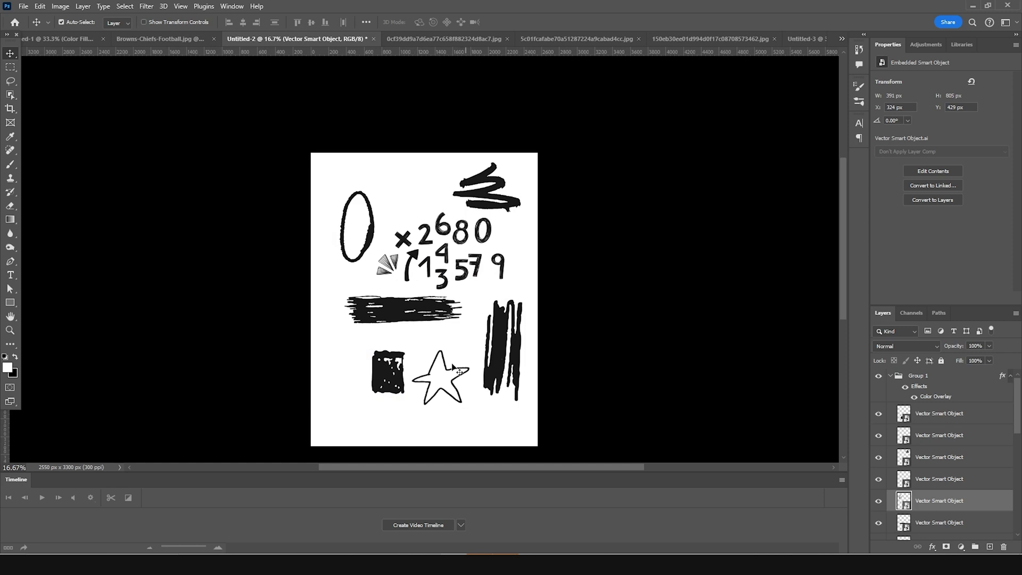
drag(390, 374, 384, 210)
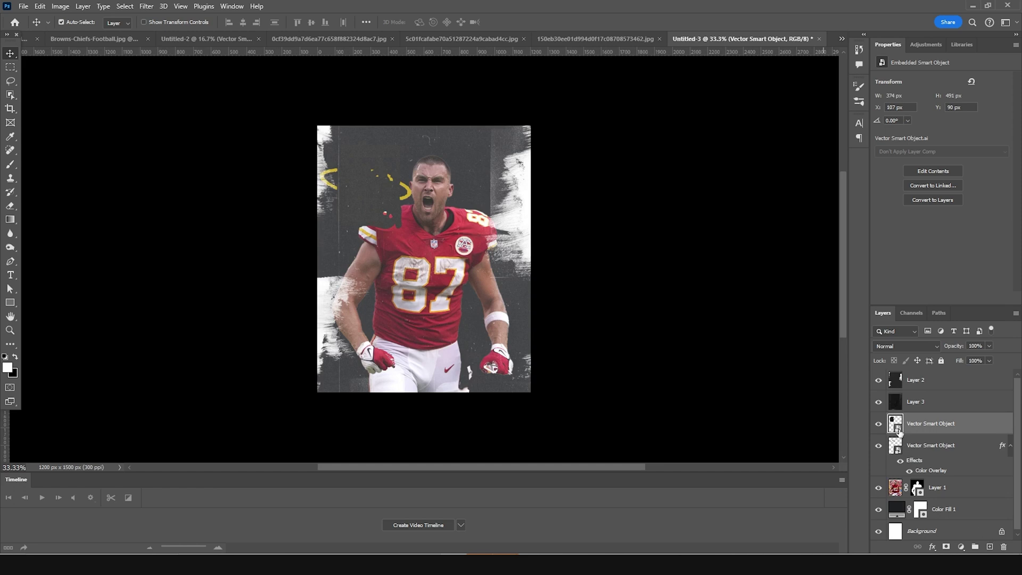
drag(899, 432, 904, 476)
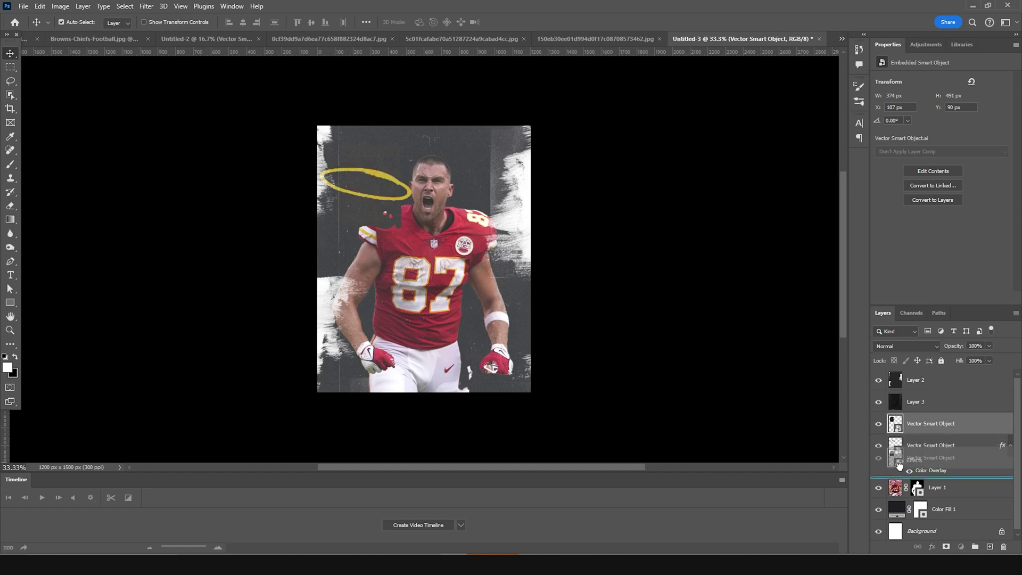
Apply a dark grey Color Overlay of #4c4b49 to the rough rectangle
click(932, 548)
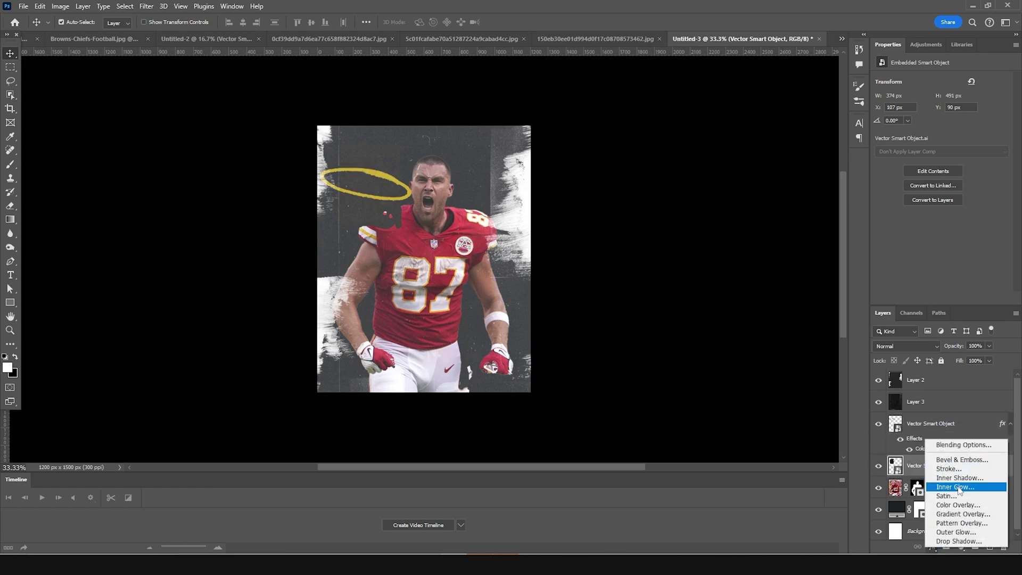
click(958, 505)
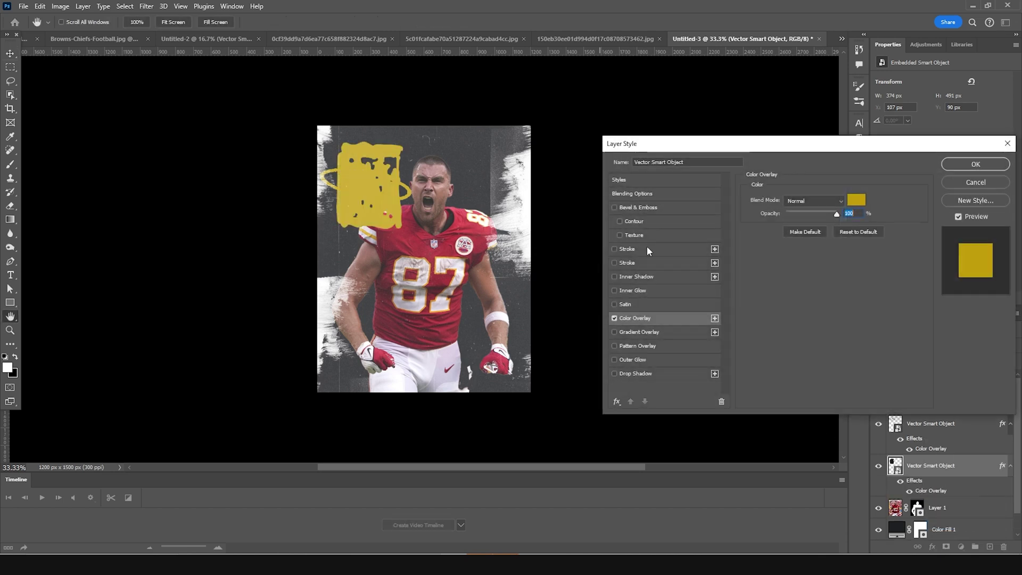
click(856, 200)
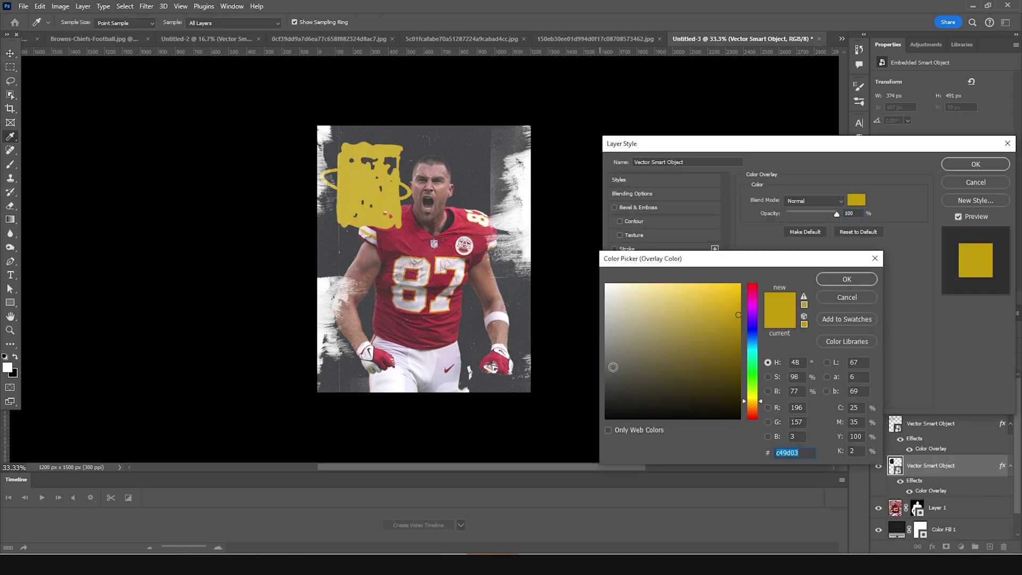
click(611, 377)
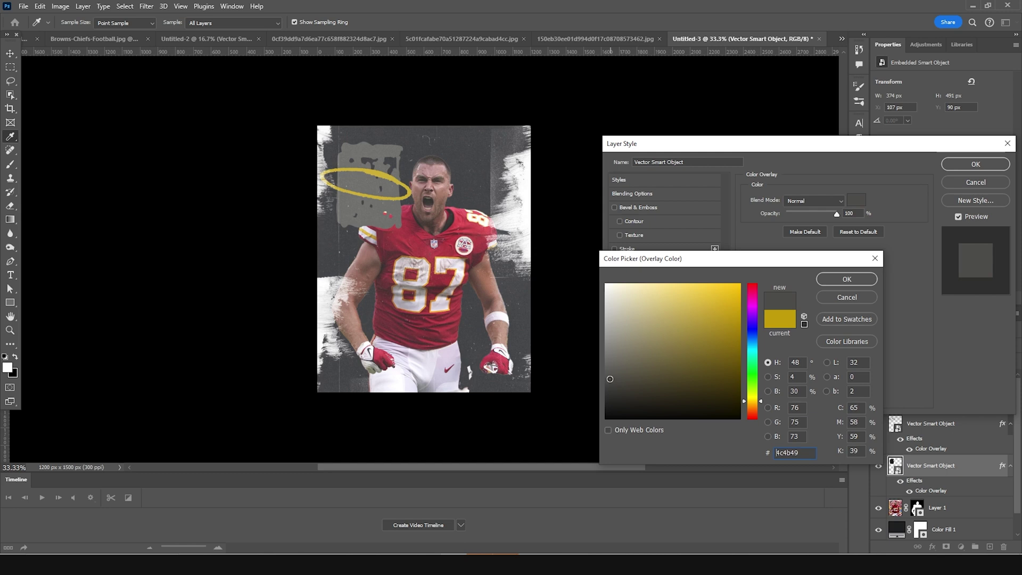
click(846, 279)
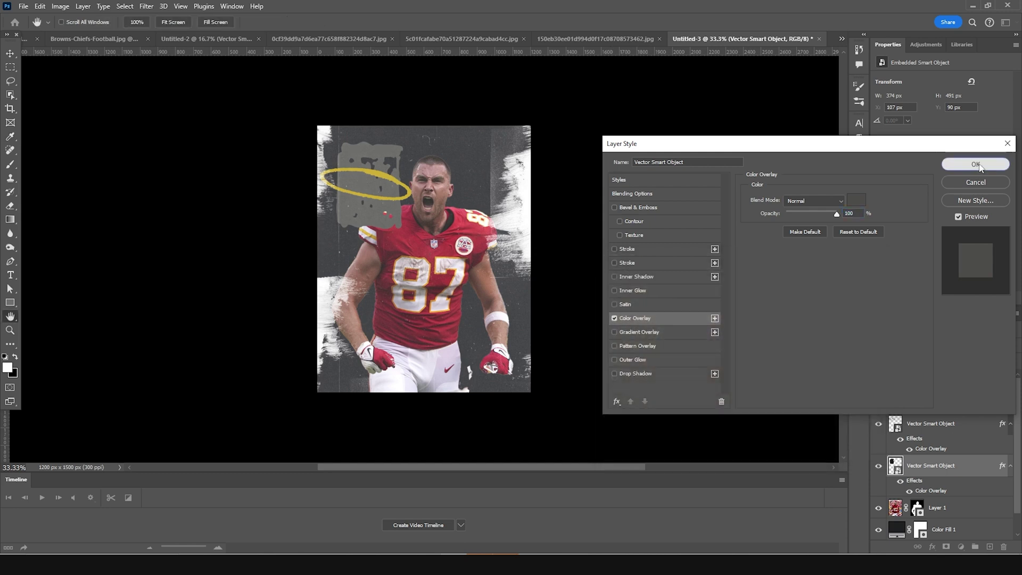
click(975, 164)
Fit the grey rectangle behind the oval, rotated about 13.2° and scaled to about 141% width and 37% height
key(ctrl+t)
drag(370, 143, 411, 195)
drag(334, 177, 362, 200)
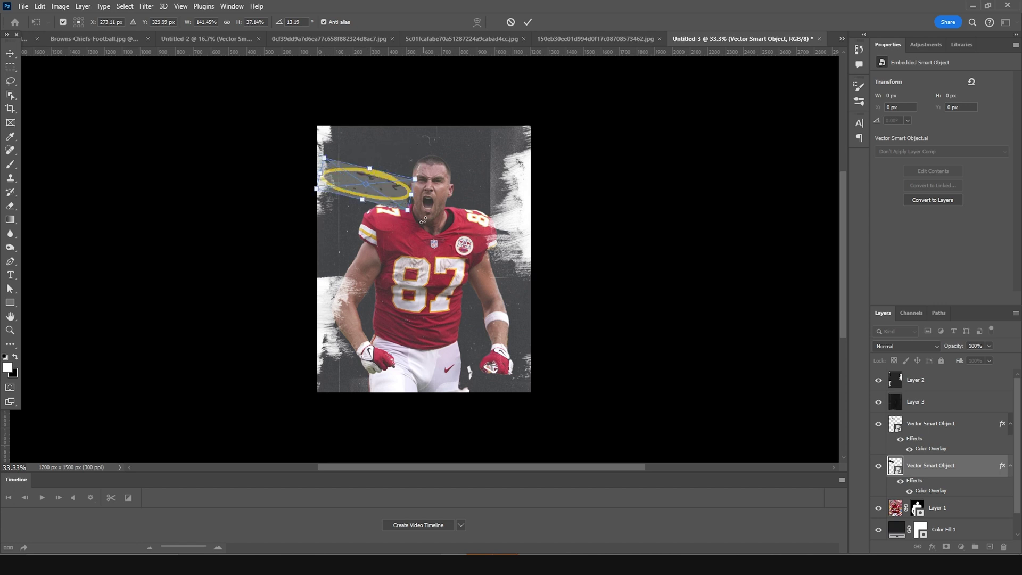
key(Return)
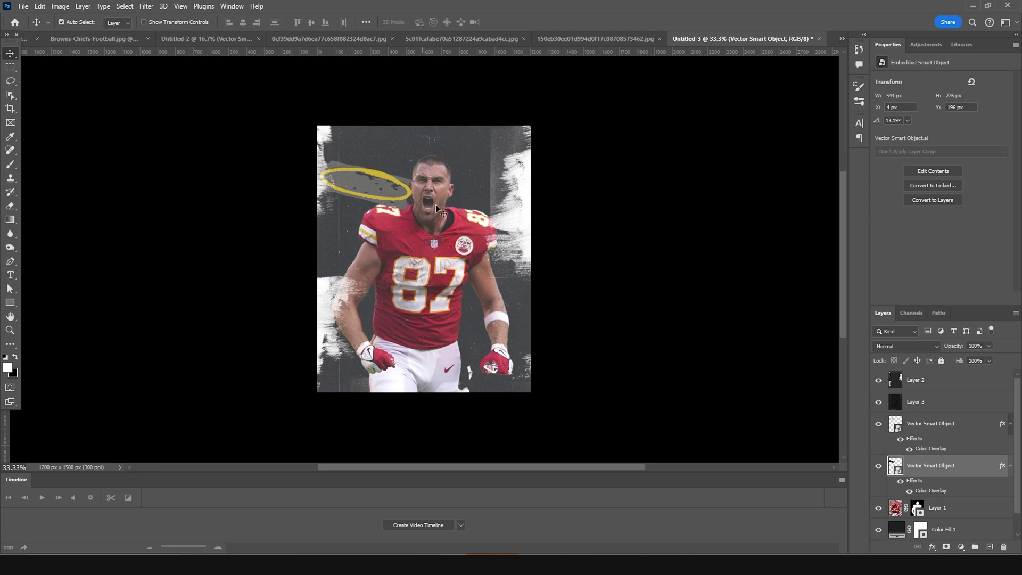
Copy the vertical scribble from Untitled-2 into the poster, shrink it to about 115 x 153 px, and rotate it about -152° beside the player's neck
click(215, 39)
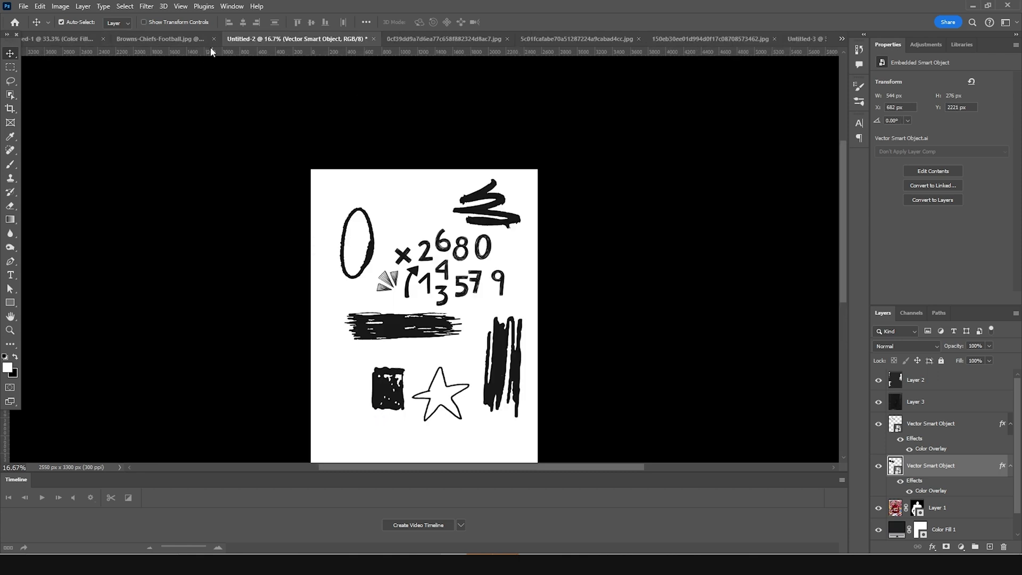
mouse_move(502, 355)
mouse_down()
mouse_move(577, 235)
mouse_move(797, 53)
mouse_move(798, 38)
mouse_move(741, 104)
mouse_move(499, 241)
mouse_move(458, 336)
mouse_up()
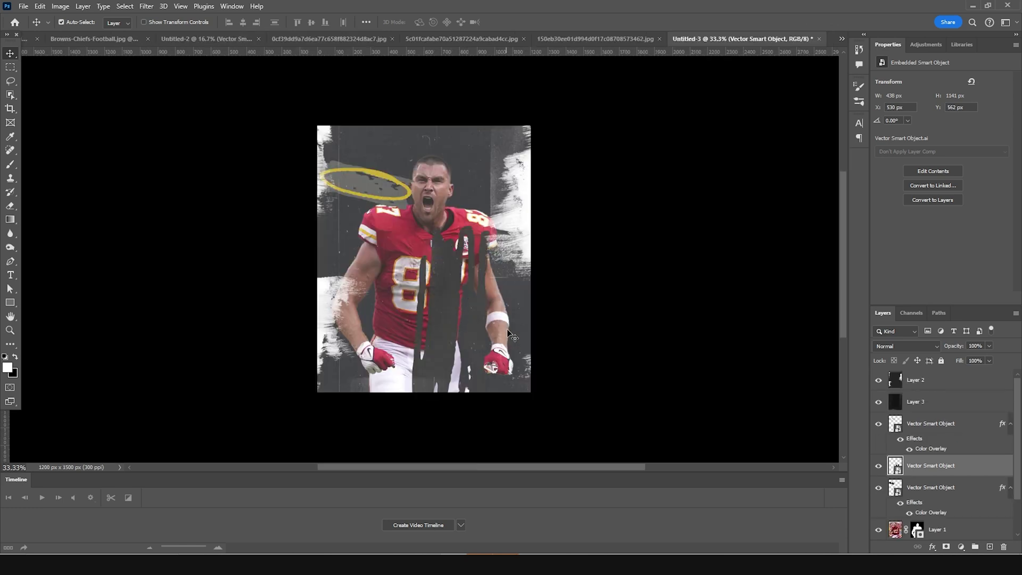
key(ctrl+t)
drag(489, 225, 474, 187)
key(Return)
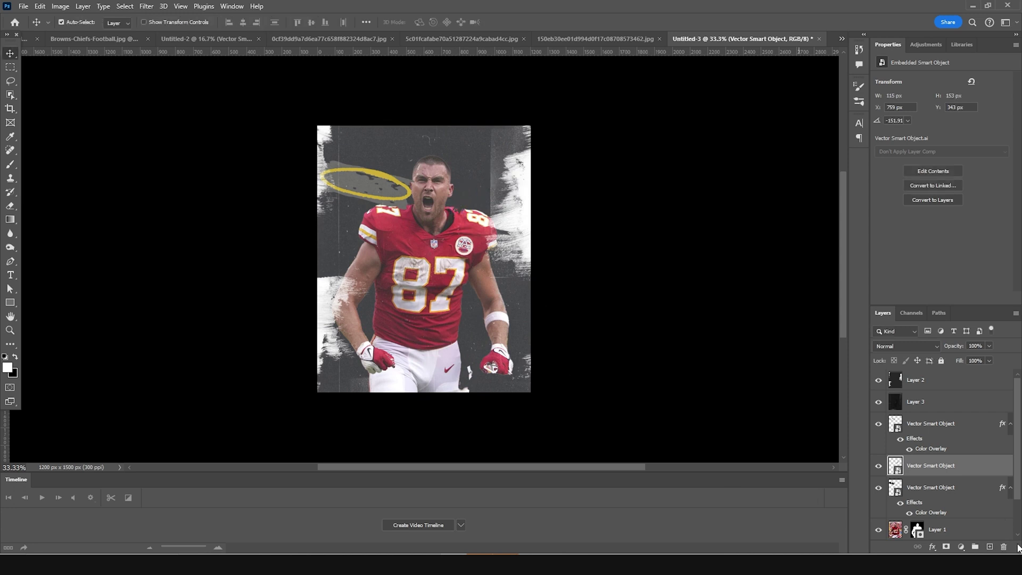
Give the small scribble beside the neck an off-white Color Overlay
click(931, 547)
click(958, 511)
click(855, 200)
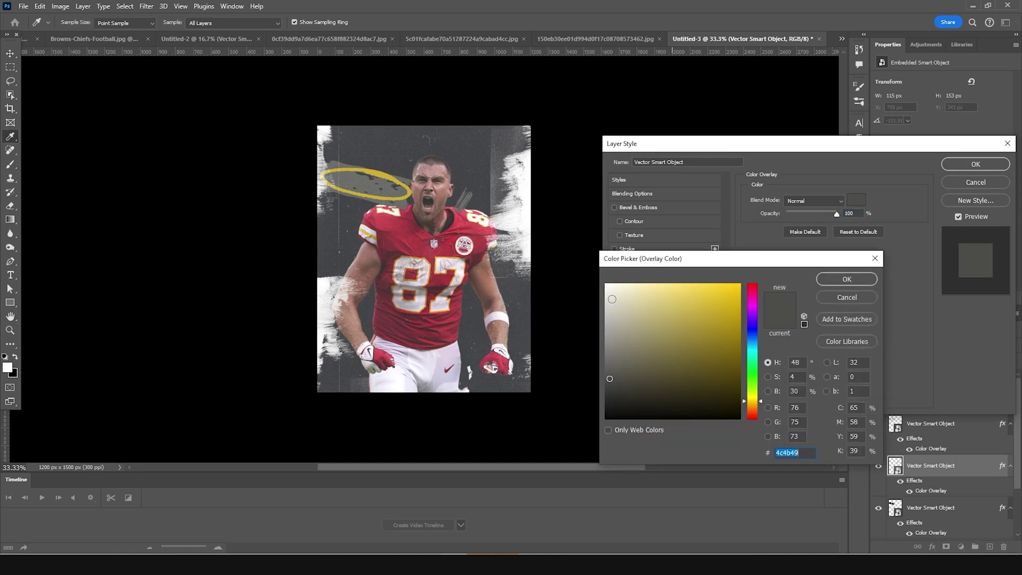
click(607, 299)
click(846, 279)
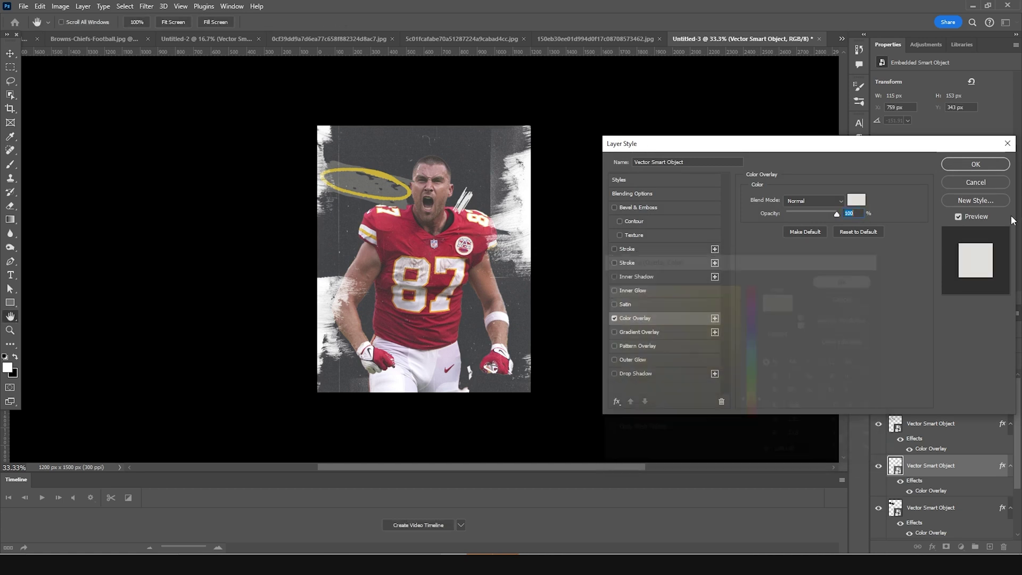
click(975, 165)
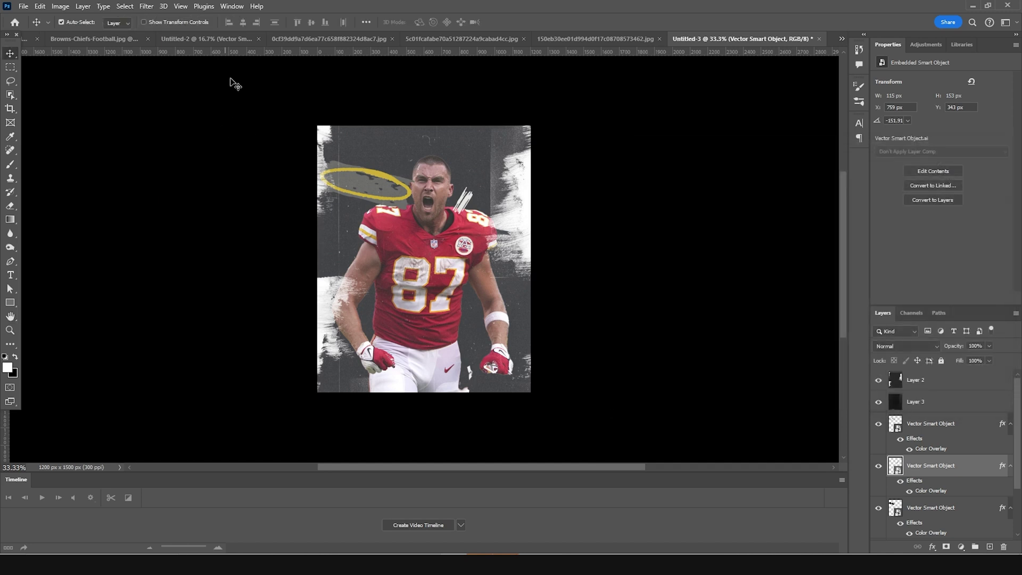
Copy the star doodle from Untitled-2 into the poster and apply the off-white Color Overlay to it
click(225, 42)
mouse_move(937, 434)
mouse_down()
mouse_move(740, 39)
mouse_move(923, 482)
mouse_up()
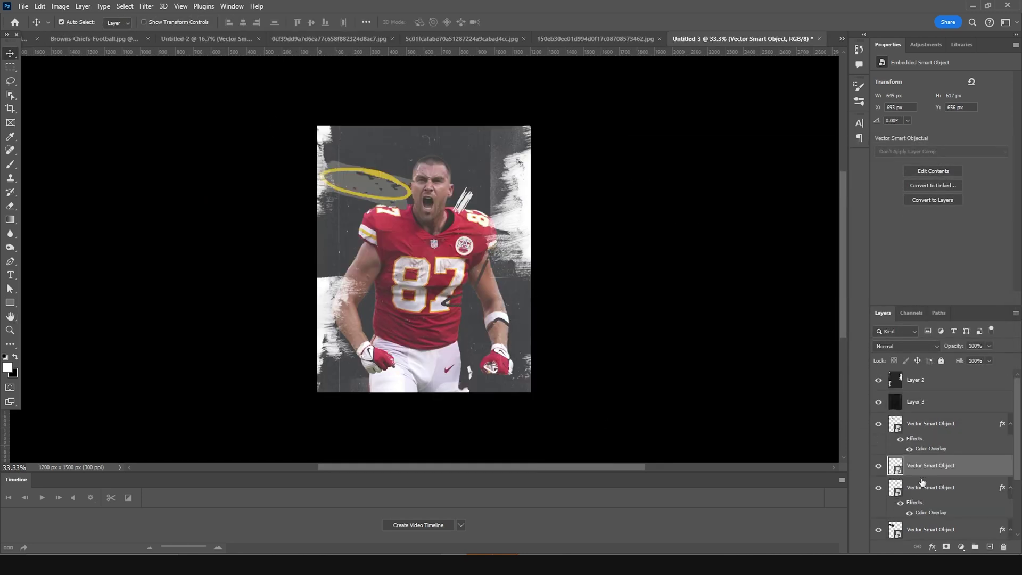
double_click(953, 465)
click(620, 320)
click(975, 165)
Scale the star to about 7% and place it near the poster's edge beside the player's banded forearm
key(ctrl+t)
mouse_move(557, 230)
mouse_down()
mouse_move(516, 272)
mouse_move(522, 297)
mouse_up()
scroll(526, 325, up, 3)
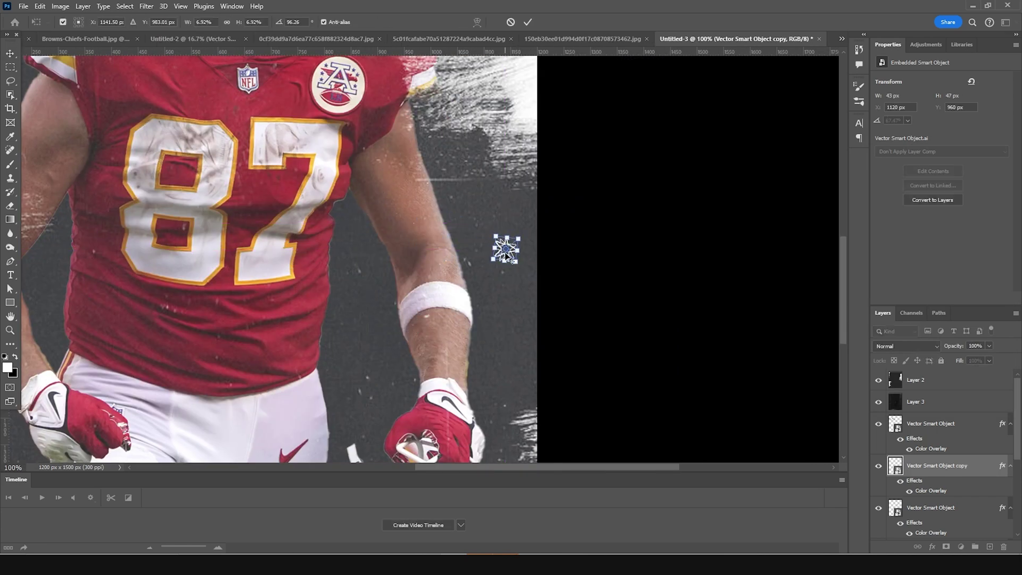
key(Return)
Duplicate the small star into a vertical column of three, then copy the column to the opposite edge of the poster below the oval
drag(504, 258, 566, 303)
key(ctrl+t)
key(Return)
key(ctrl+minus)
key(ctrl+minus)
scroll(907, 509, down, 2)
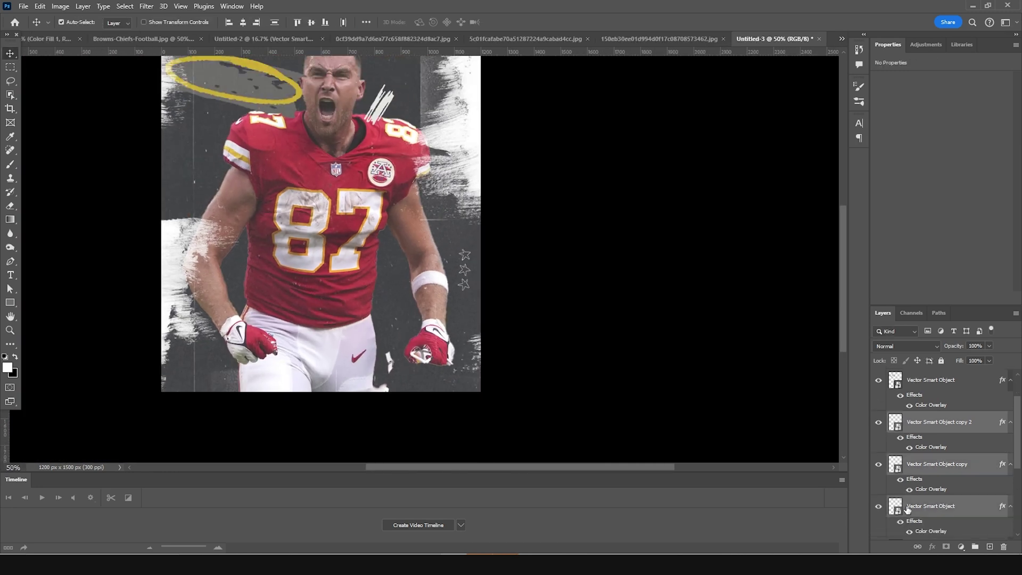
key(ctrl+minus)
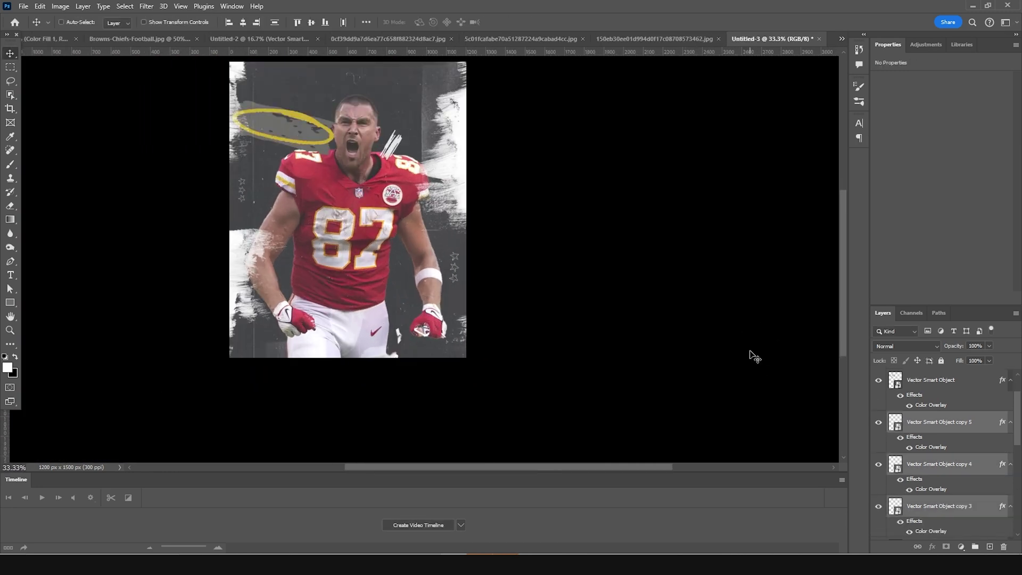
Copy the curved arrow from the Untitled-2 document into the poster, near the shoulder below the oval
key(ctrl+plus)
key(ctrl+plus)
click(263, 39)
drag(433, 399, 298, 223)
Give the arrow a yellow Color Overlay sampled from the oval
double_click(958, 421)
click(855, 200)
click(344, 168)
click(847, 279)
click(976, 164)
Scale the arrow to about 66%, rotate it -36.7°, and place it over the shoulder pointing up at the oval
key(ctrl+t)
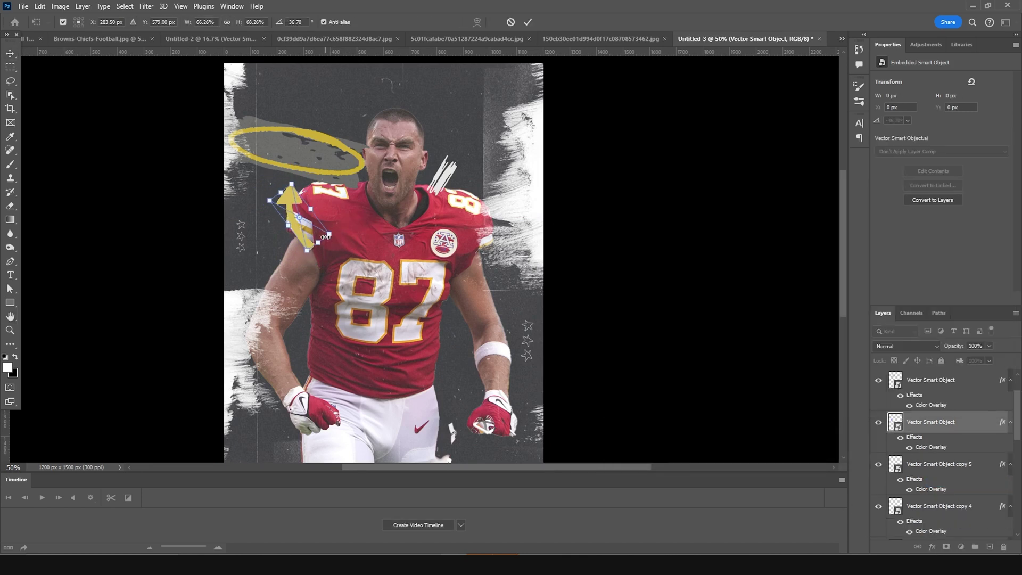
key(Return)
key(ctrl+minus)
key(ctrl+plus)
scroll(405, 286, up, 2)
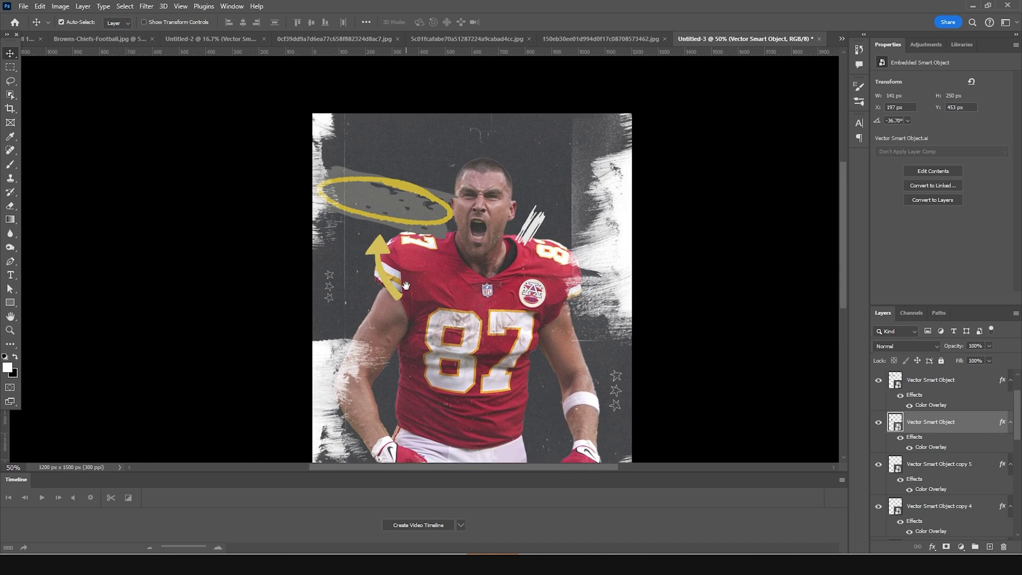
Add the white text "TRAVIS" inside the oval in 24 pt Luckiest Guy
click(10, 275)
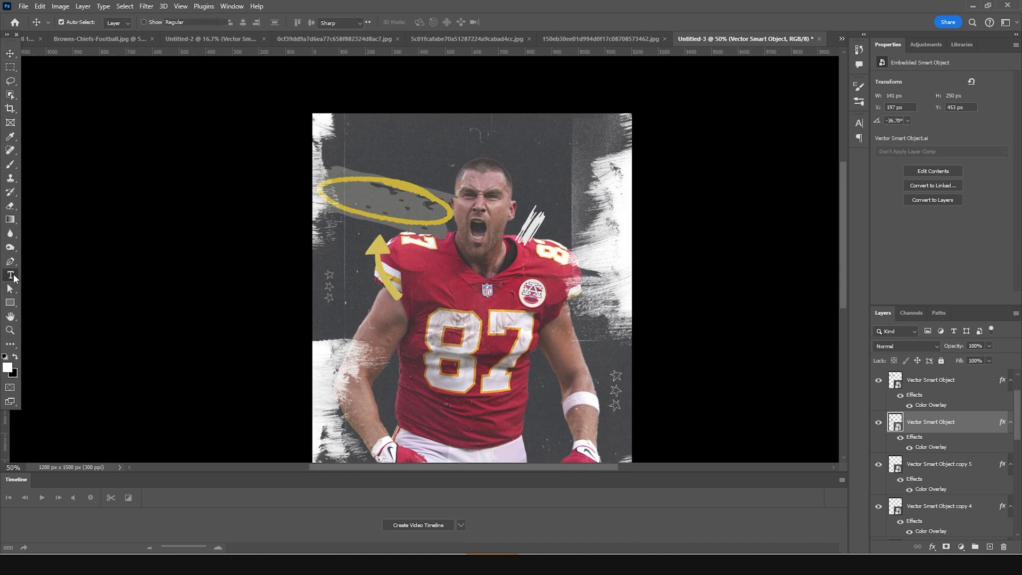
click(387, 203)
text(TRAVIS)
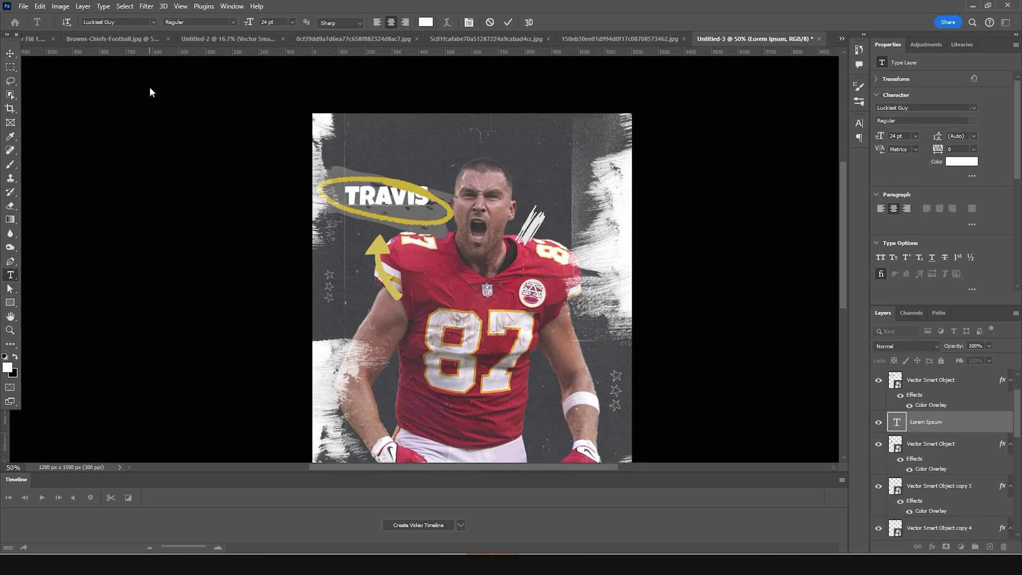
key(ctrl+Return)
Scale the TRAVIS text to about 79%, rotate it about 10° to follow the oval's tilt, and centre it inside the oval
key(ctrl+t)
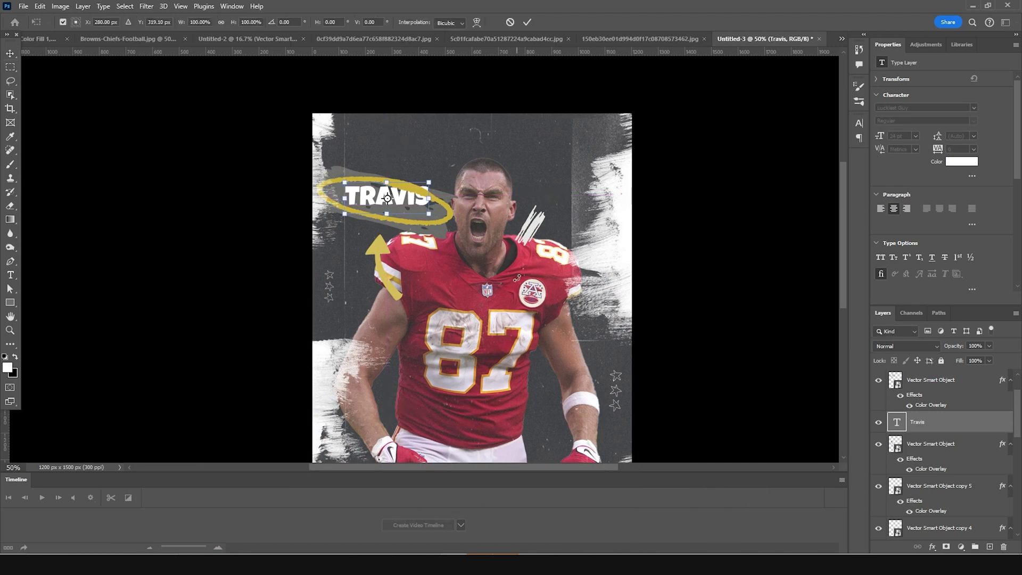
key(ctrl+plus)
drag(463, 75, 473, 93)
drag(437, 123, 391, 151)
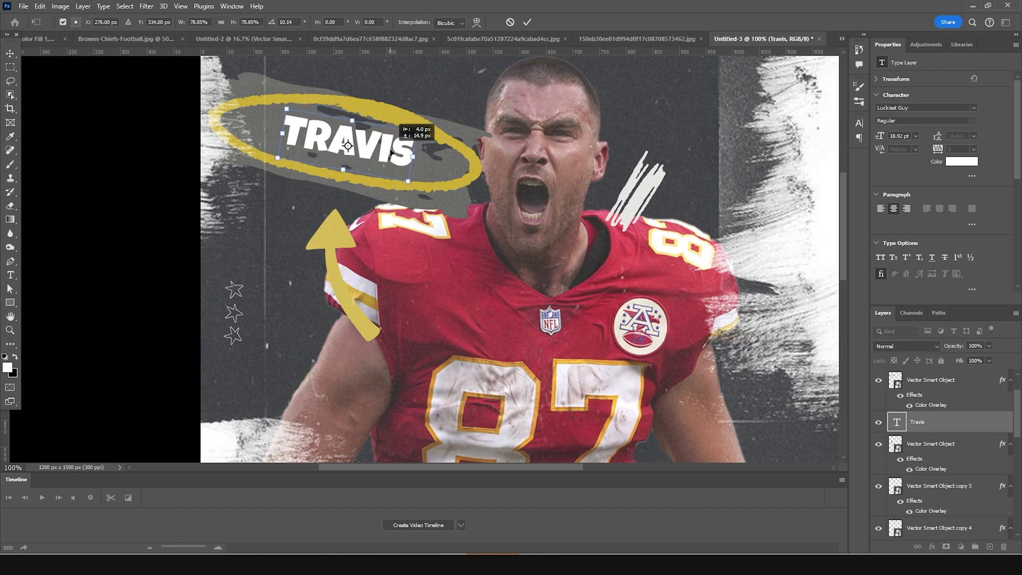
key(Down)
key(Down)
key(Return)
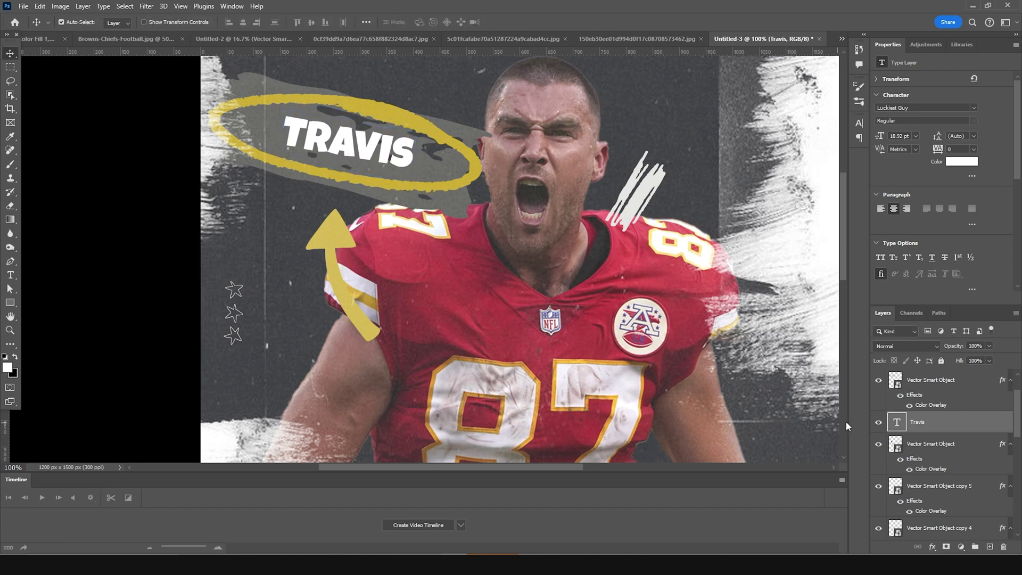
Recolour the TRAVIS text yellow (#d0b136) by sampling the oval
double_click(897, 422)
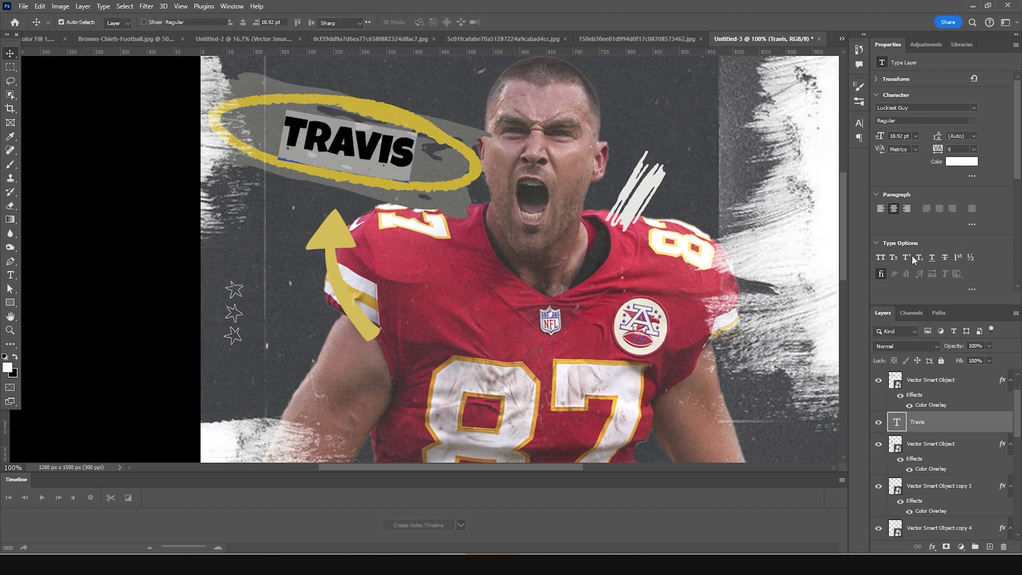
click(961, 161)
click(386, 109)
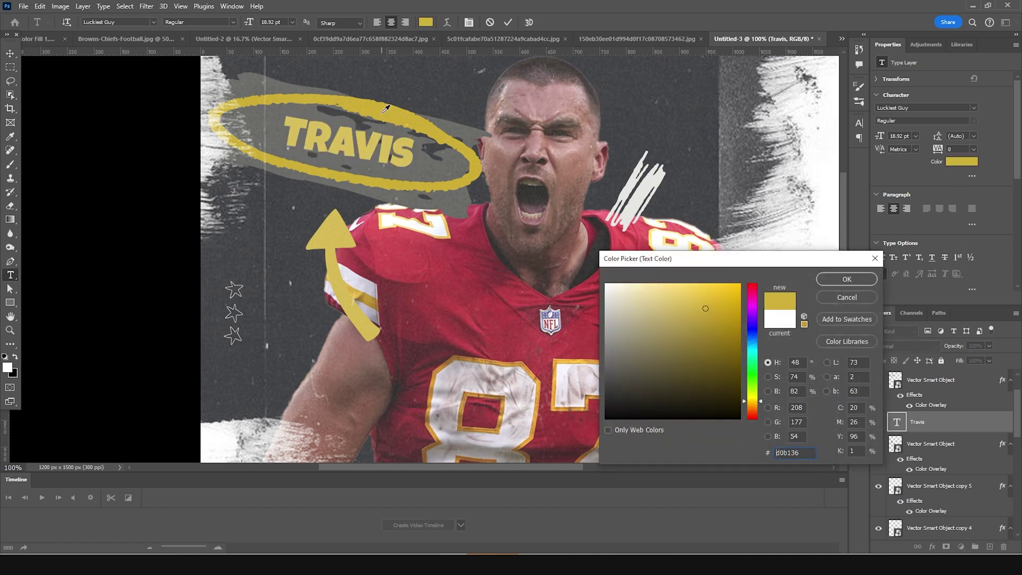
click(846, 279)
key(ctrl+minus)
key(ctrl+minus)
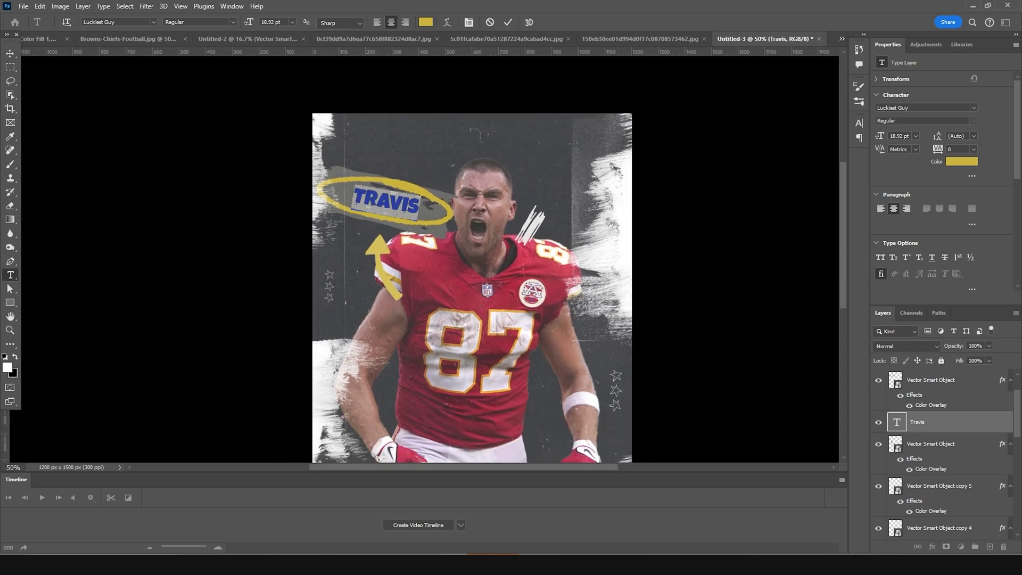
click(10, 55)
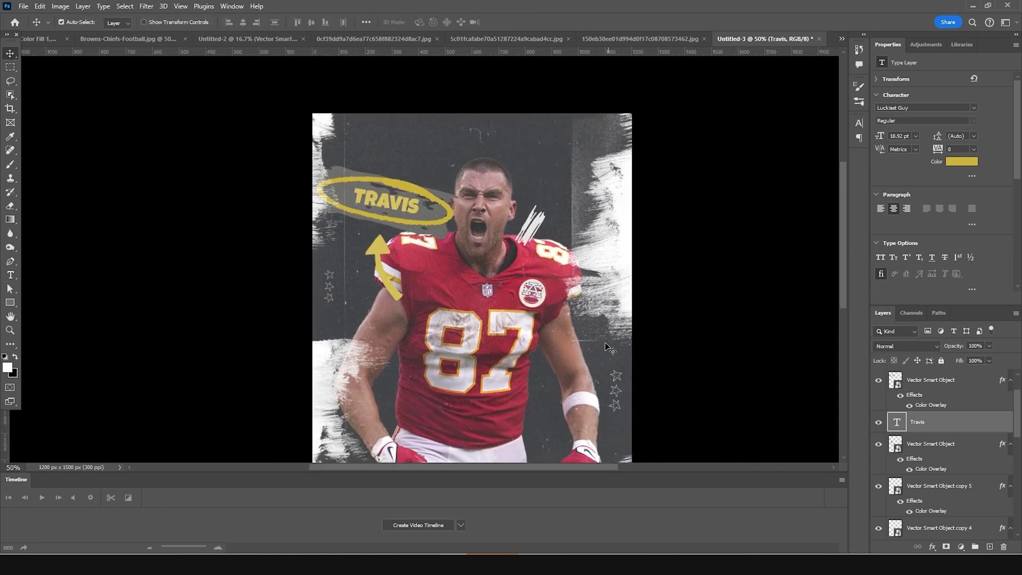
Duplicate the TRAVIS text layer and change the copy's wording to "Kelce"
key(ctrl+j)
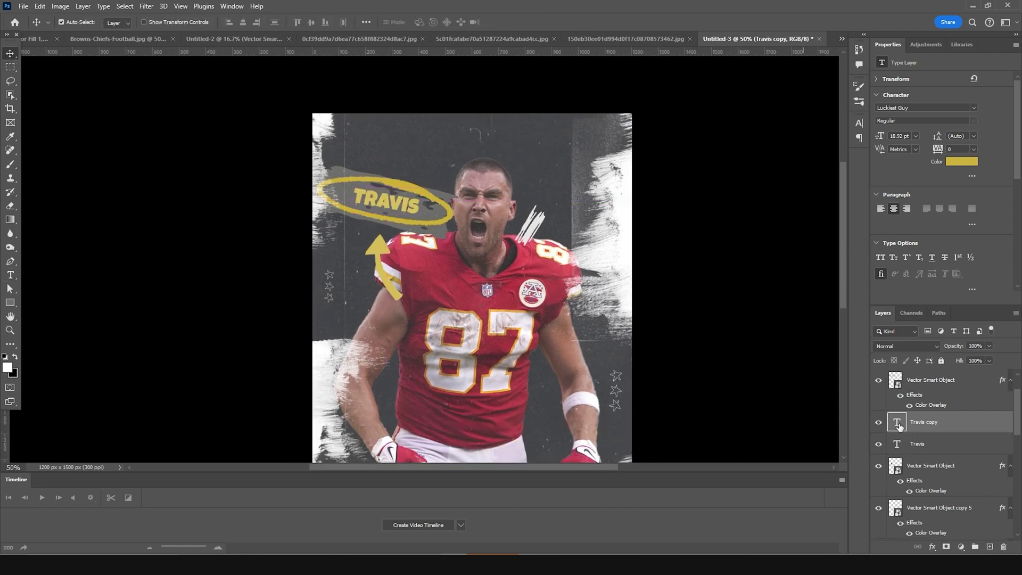
double_click(898, 423)
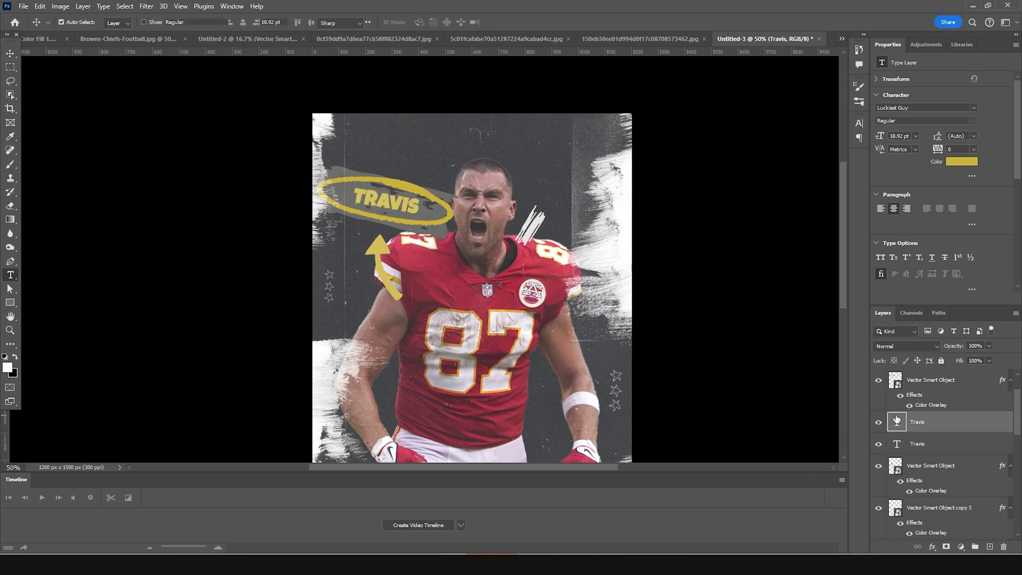
key(ctrl+h)
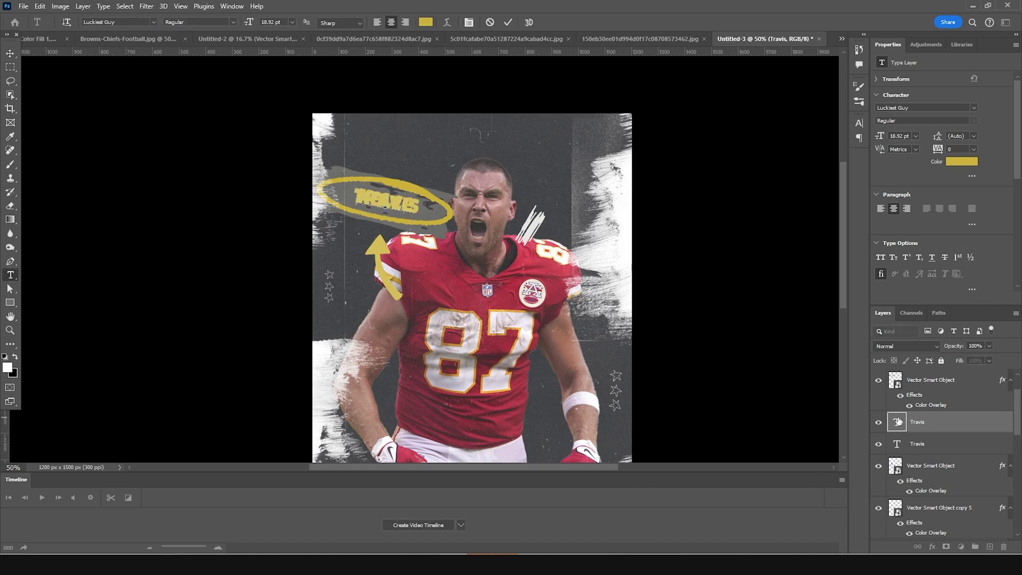
text(Kelce)
click(426, 22)
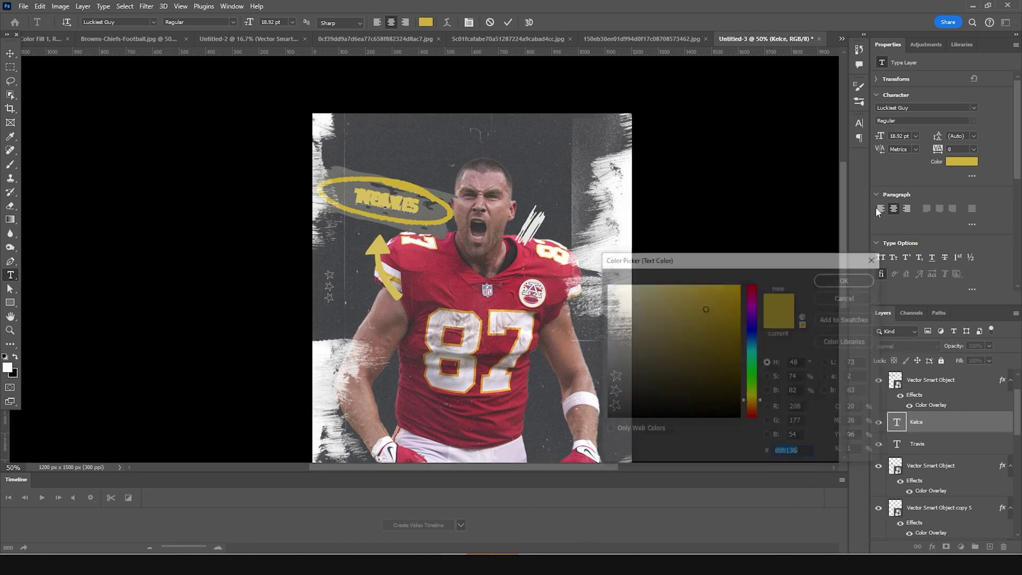
click(847, 280)
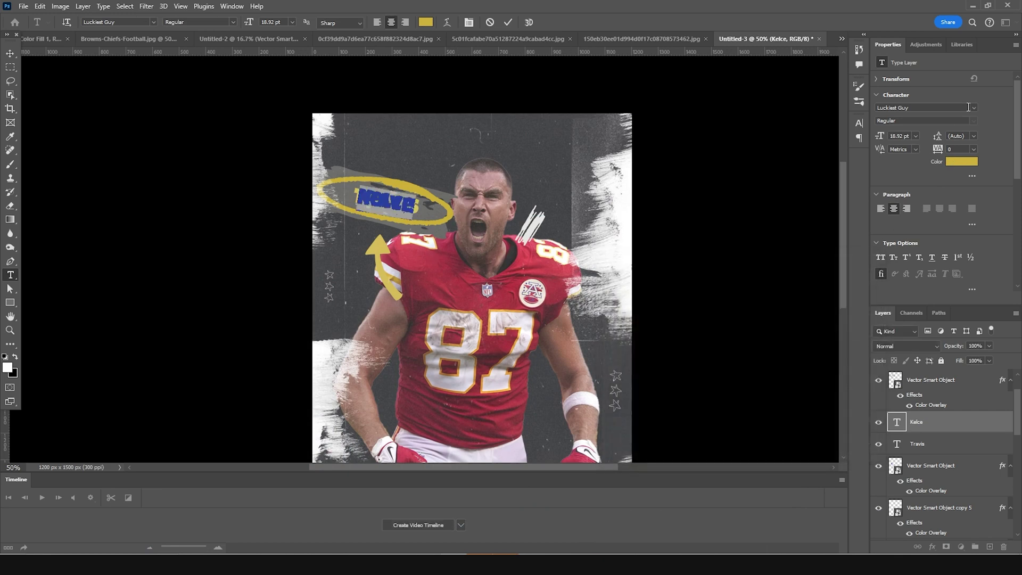
Set the Kelce text's font to Julietta Messie
click(974, 108)
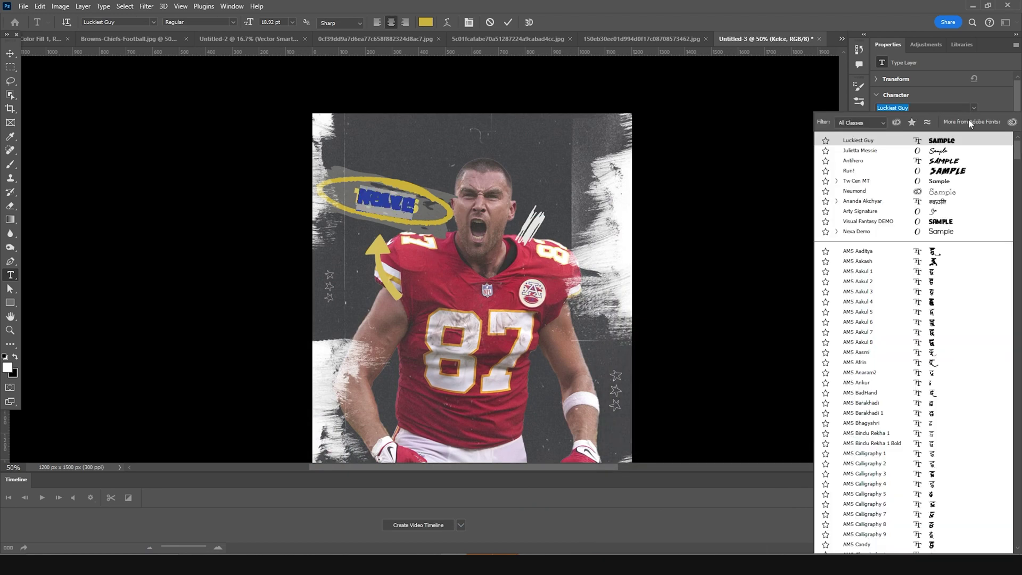
click(955, 150)
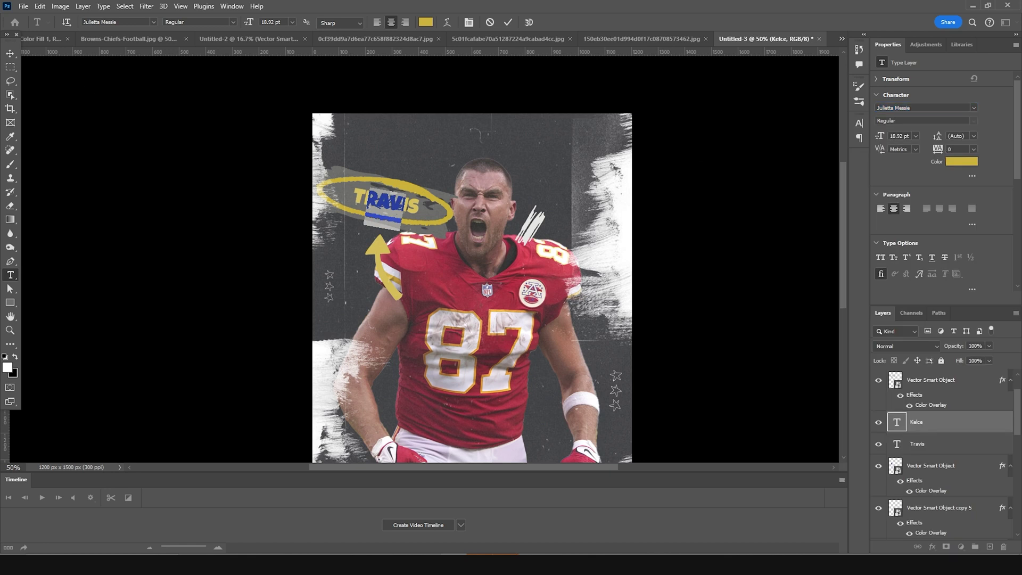
click(10, 53)
Scale the Kelce text to about 62% and place it just under TRAVIS inside the oval
key(ctrl+t)
key(ctrl+plus)
key(ctrl+plus)
key(ctrl+plus)
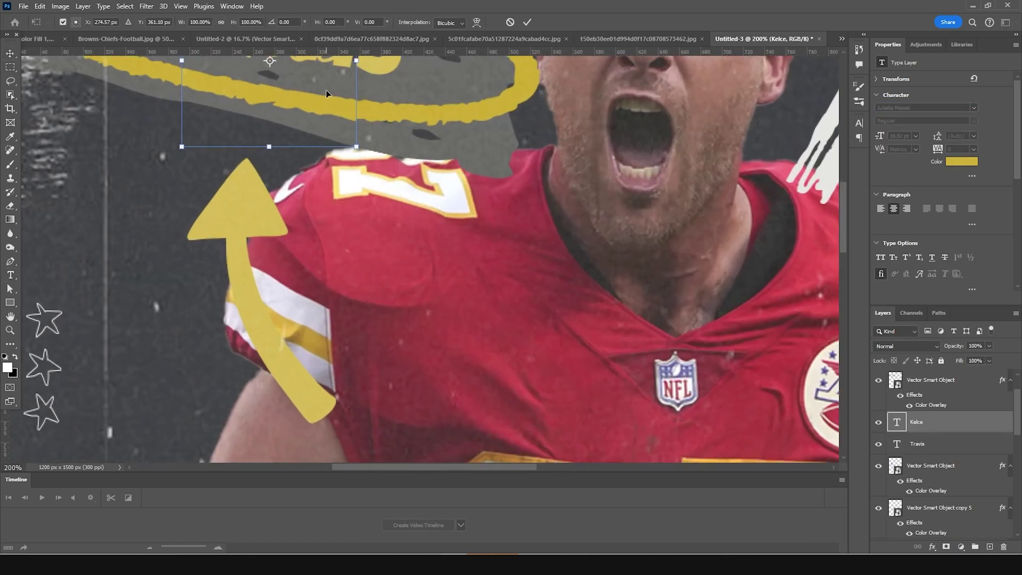
scroll(326, 91, up, 5)
drag(343, 232, 340, 263)
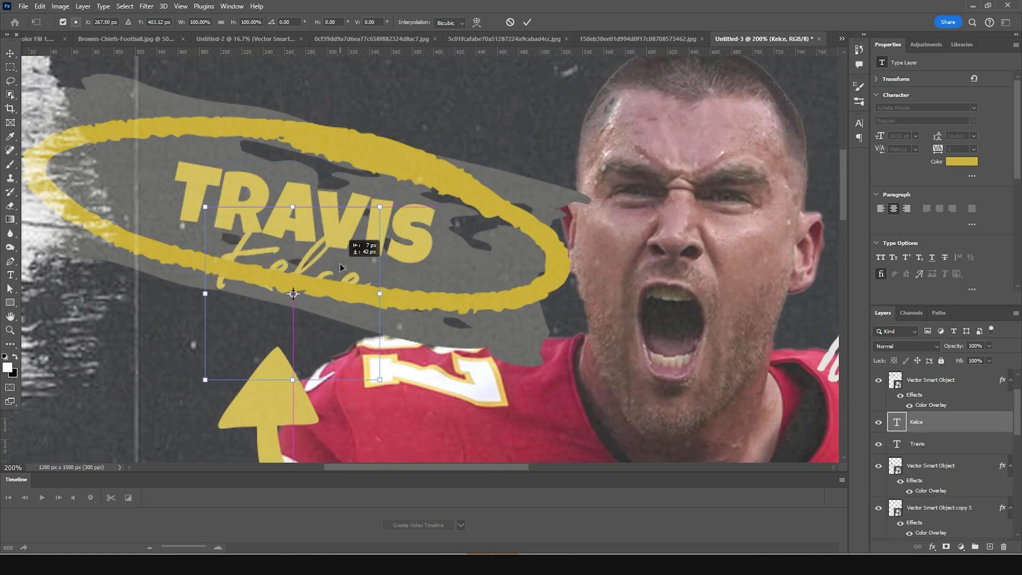
drag(380, 207, 346, 239)
drag(326, 274, 337, 245)
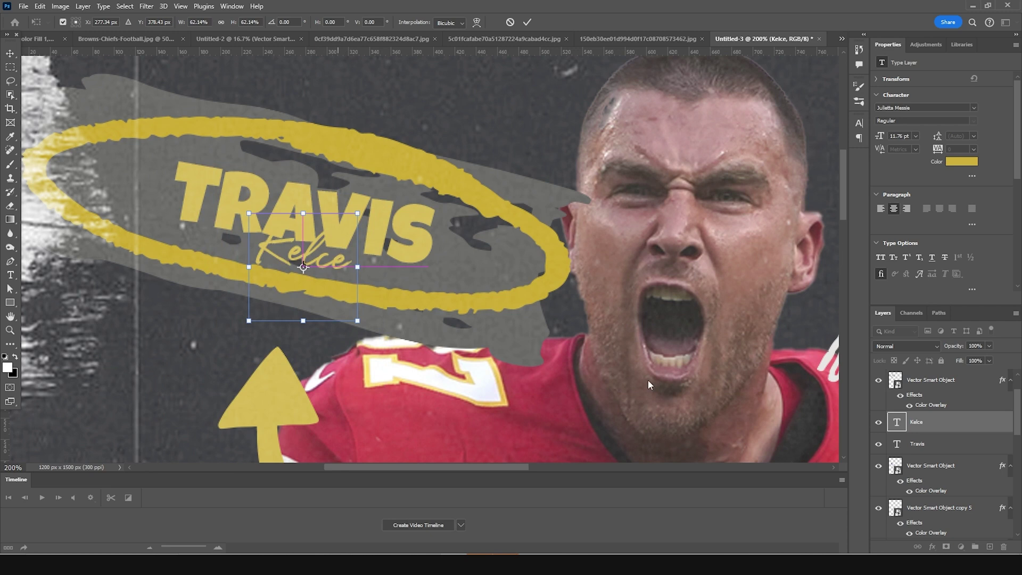
key(Return)
Change the Kelce text's colour to off-white #e5e2d4
double_click(896, 424)
click(961, 161)
click(619, 298)
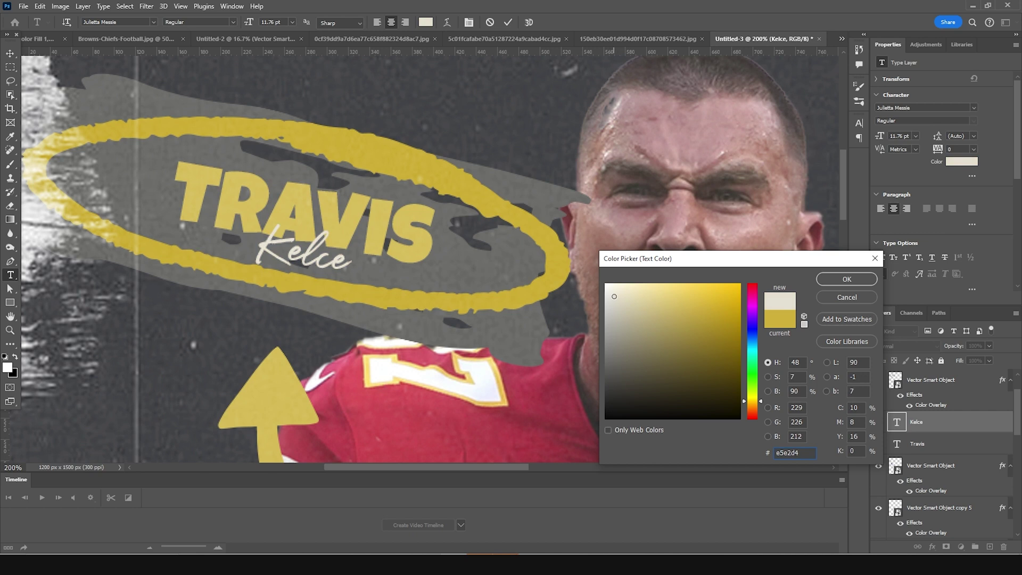
click(857, 282)
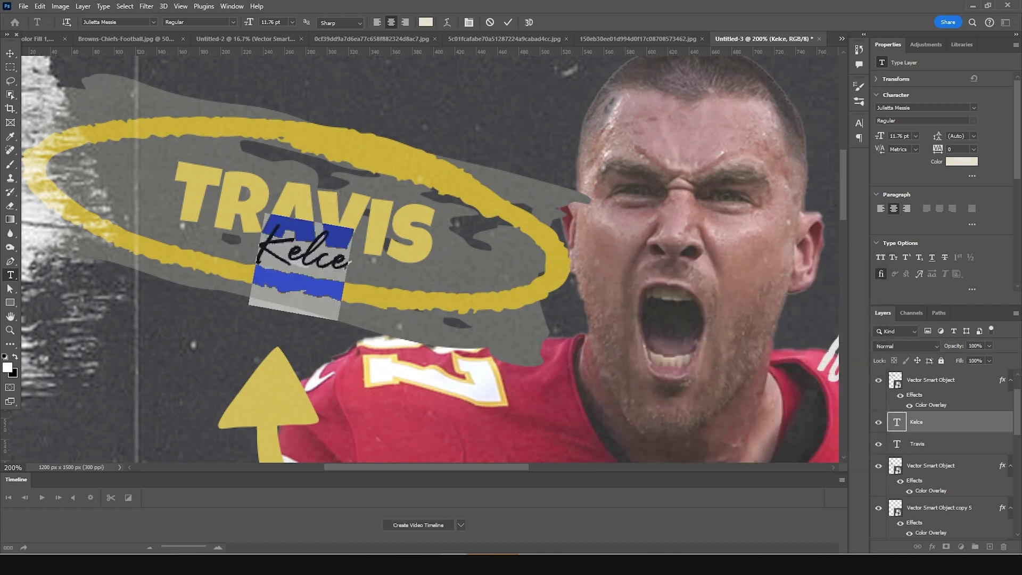
click(10, 53)
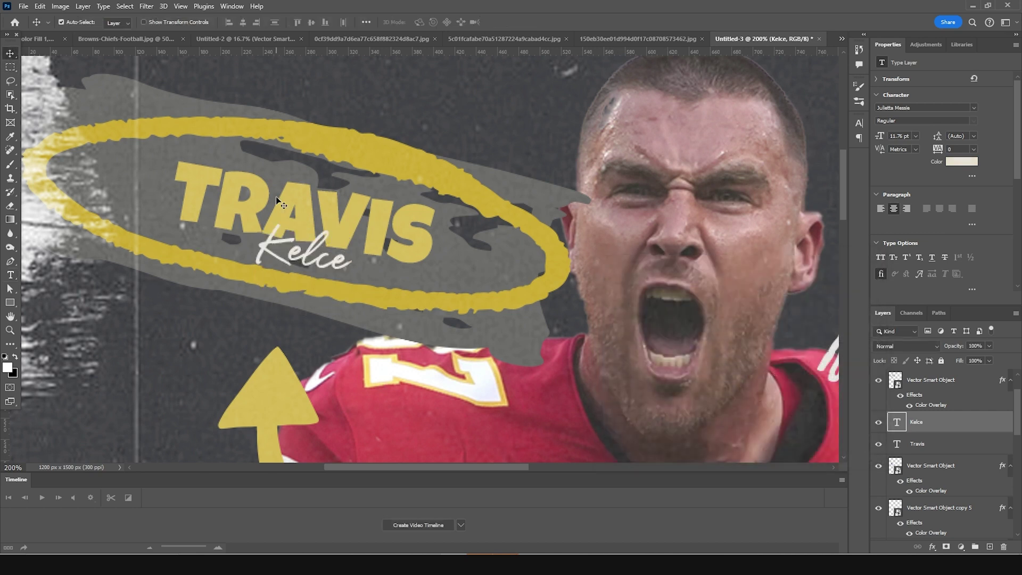
Copy the hand-drawn 8 from the Untitled-2 doodle document into the poster, beside the player's head above the white scribble
key(ctrl+minus)
key(ctrl+minus)
key(ctrl+minus)
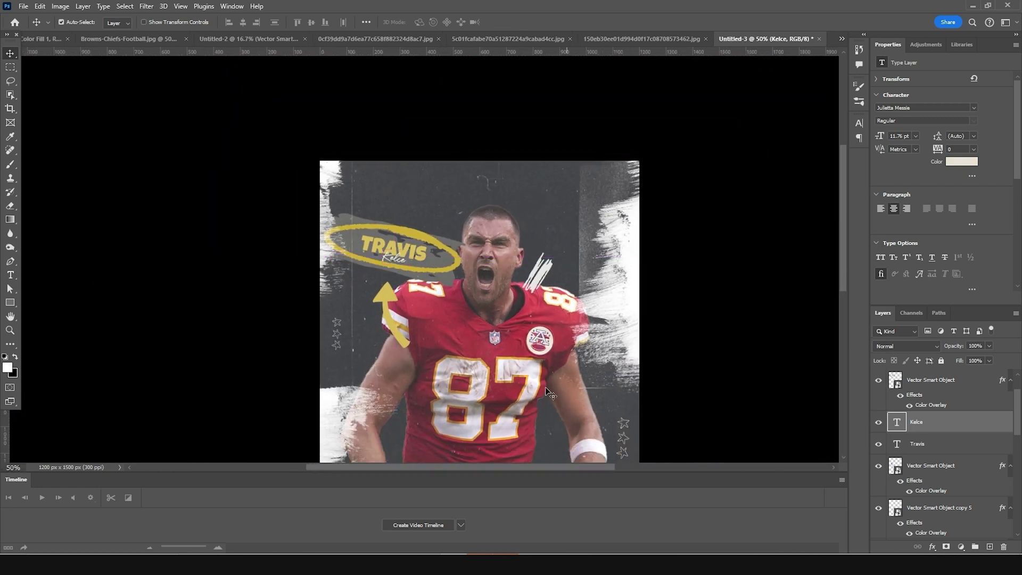
drag(503, 345, 440, 264)
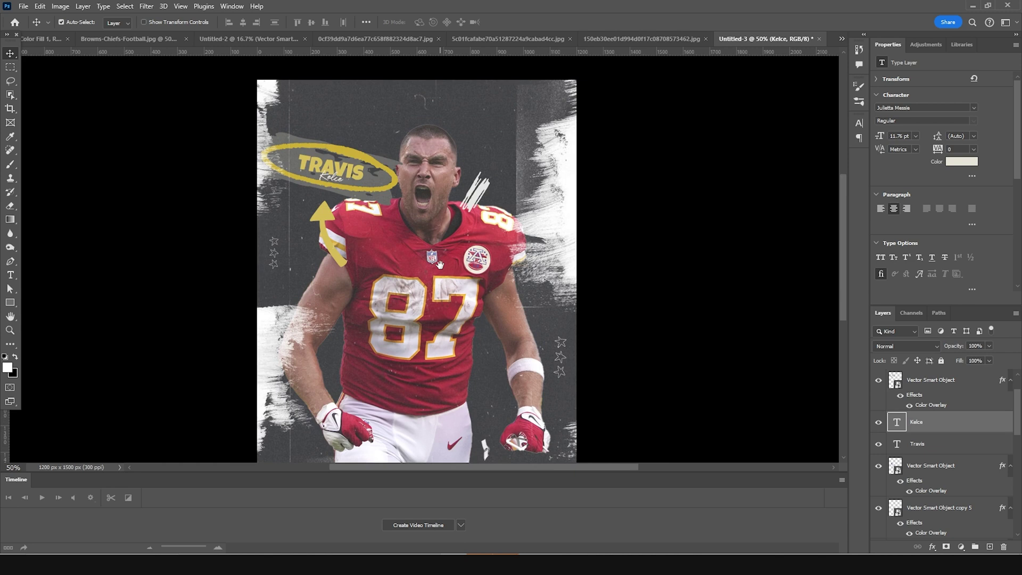
click(250, 38)
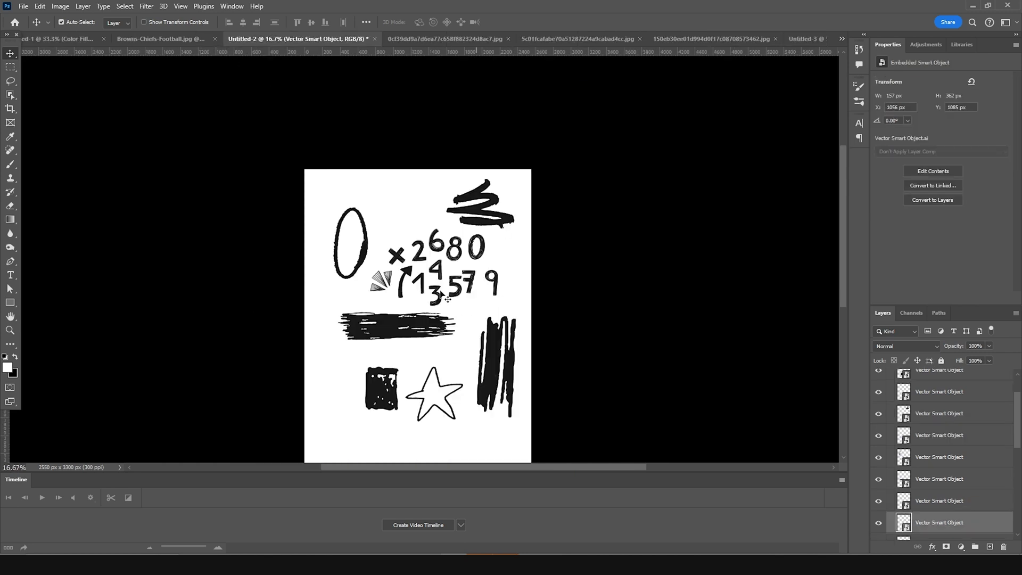
mouse_move(468, 258)
mouse_down()
mouse_move(801, 43)
mouse_move(584, 173)
mouse_up()
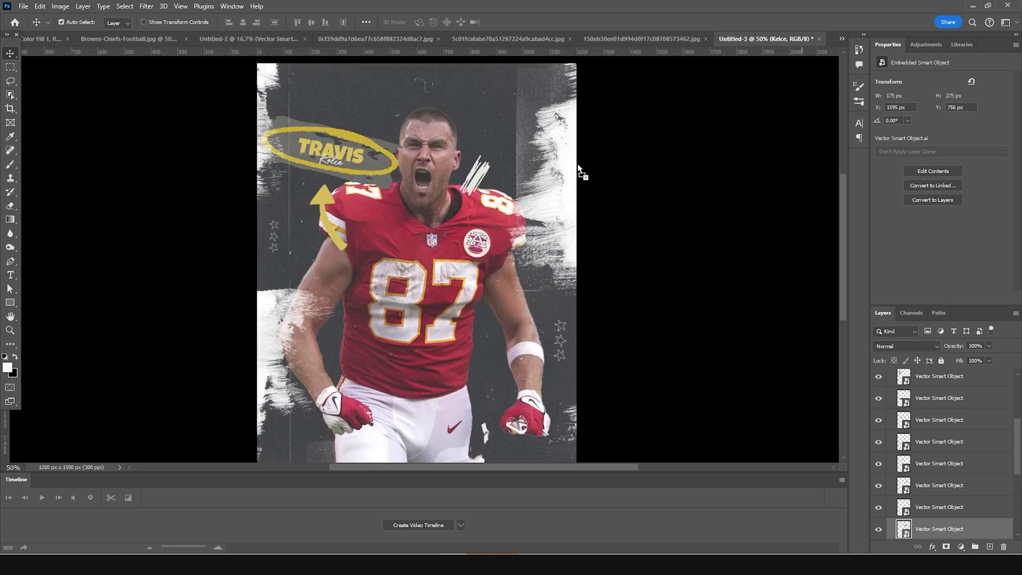
drag(476, 161, 501, 169)
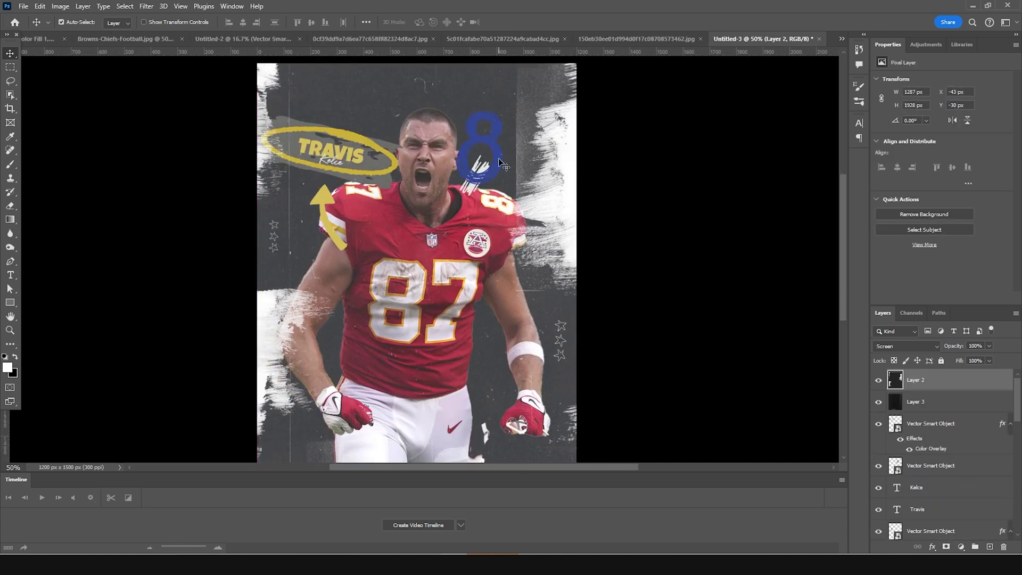
Copy the hand-drawn 7 from the Untitled-2 document into the poster, place it next to the 8 and rotate it about 11.2°
click(212, 42)
drag(479, 287, 559, 181)
drag(513, 155, 519, 160)
key(ctrl+t)
drag(549, 103, 561, 128)
key(Return)
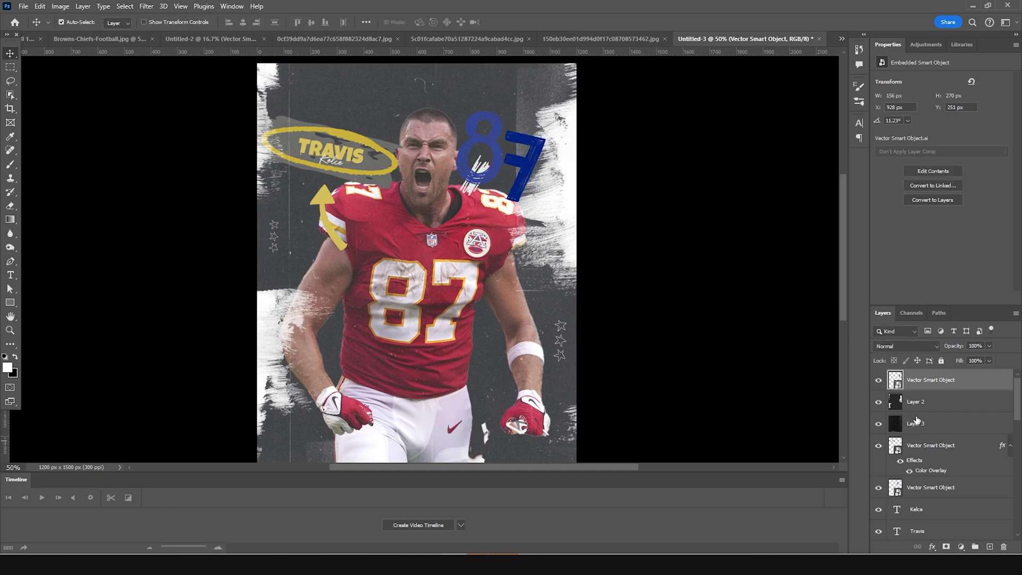
Move the 7's layer below the Layer 2 and Layer 3 textures
scroll(916, 421, down, 1)
scroll(916, 417, up, 1)
drag(898, 389, 898, 451)
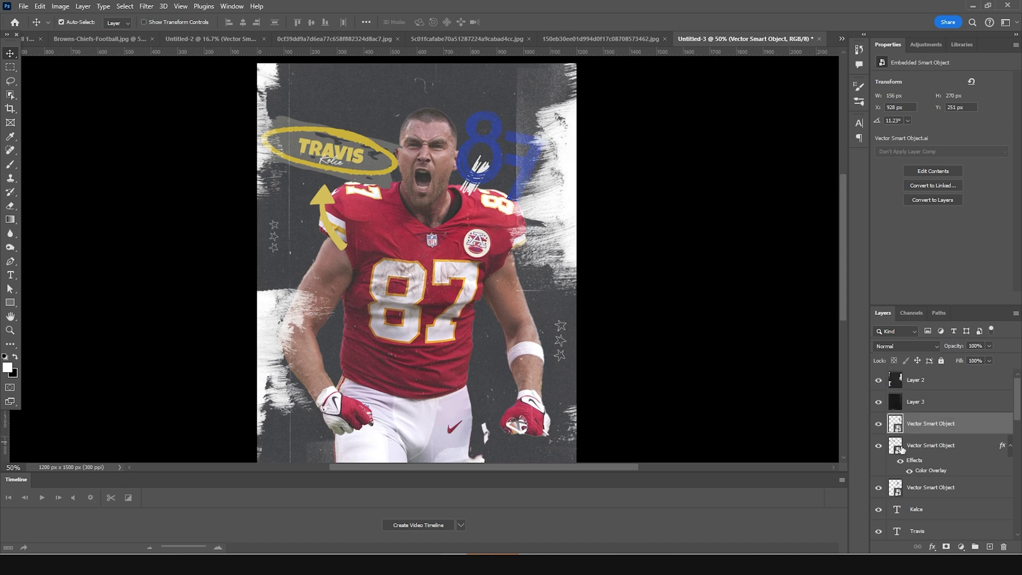
Locate the layer holding the 8 and move it directly beneath the 7's layer
shift+click(902, 449)
click(879, 424)
click(878, 423)
click(878, 446)
click(879, 445)
click(499, 145)
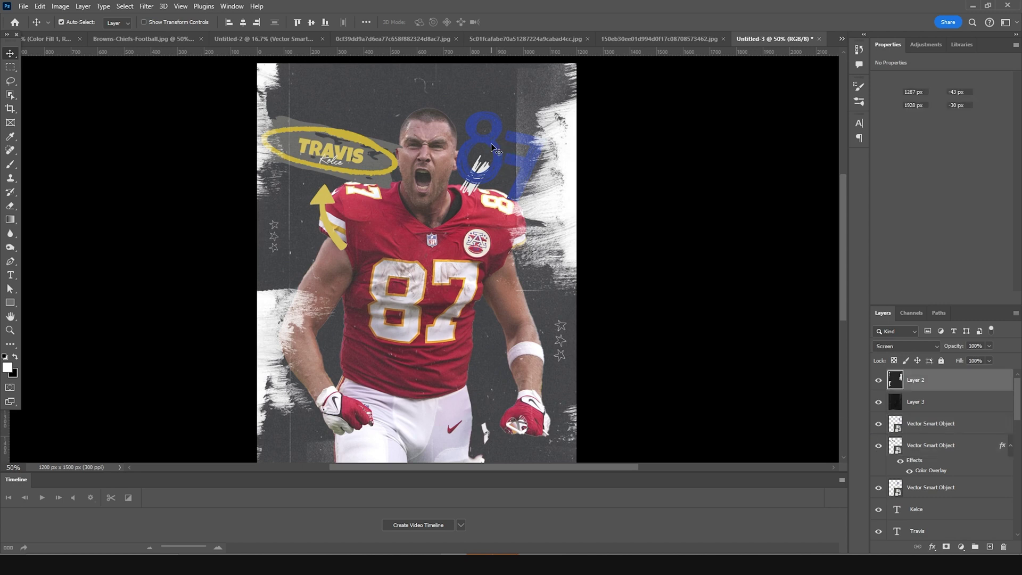
right_click(500, 173)
click(514, 184)
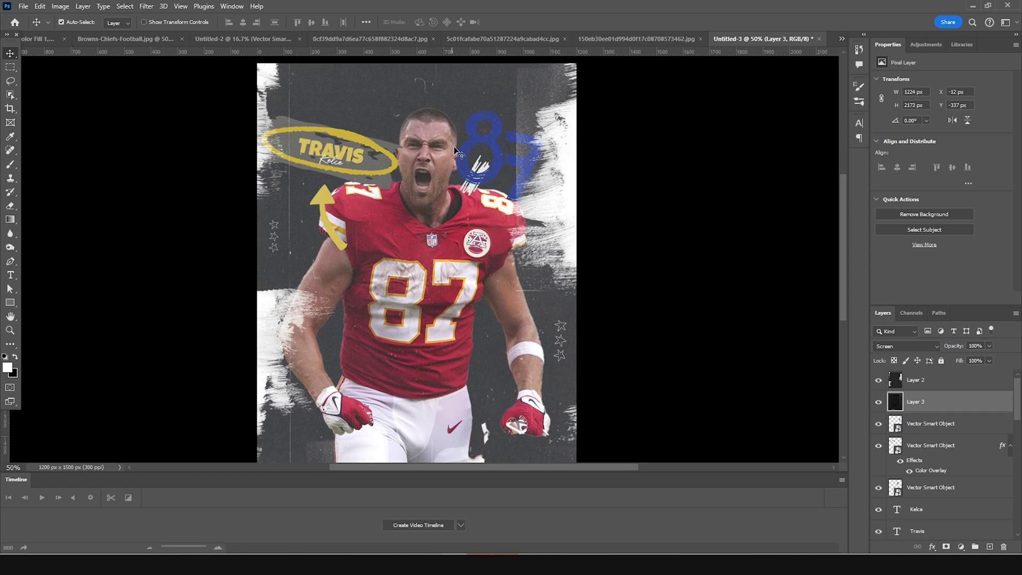
right_click(476, 145)
click(496, 164)
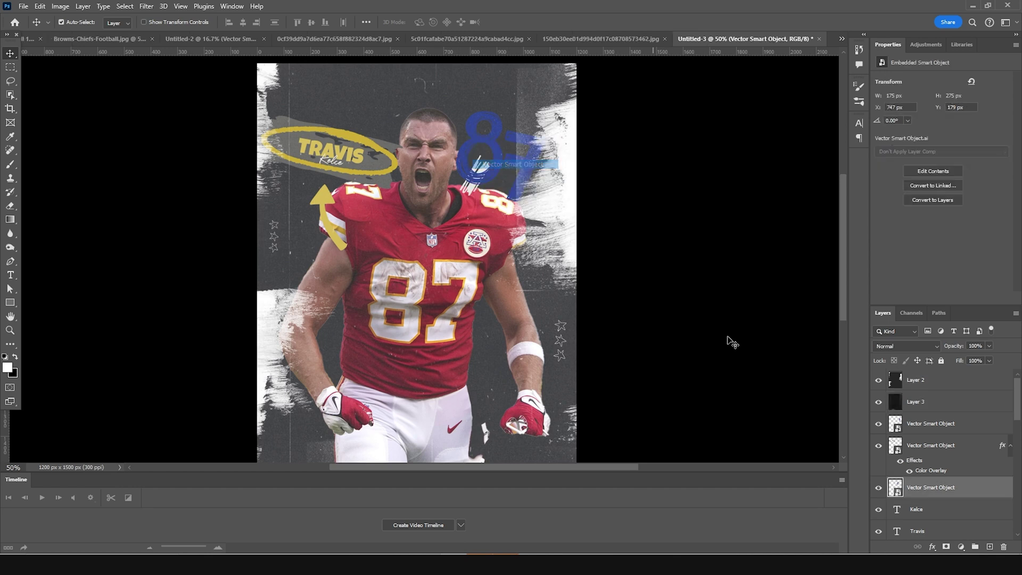
drag(900, 484, 884, 440)
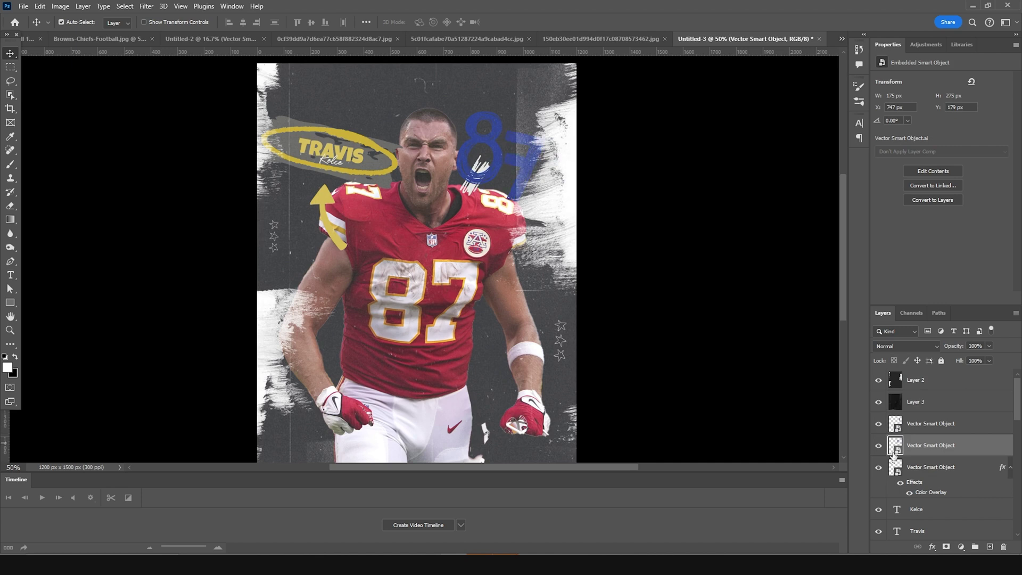
Group the 8 and 7 layers and give the group a yellow Color Overlay at 100% opacity
shift+click(899, 432)
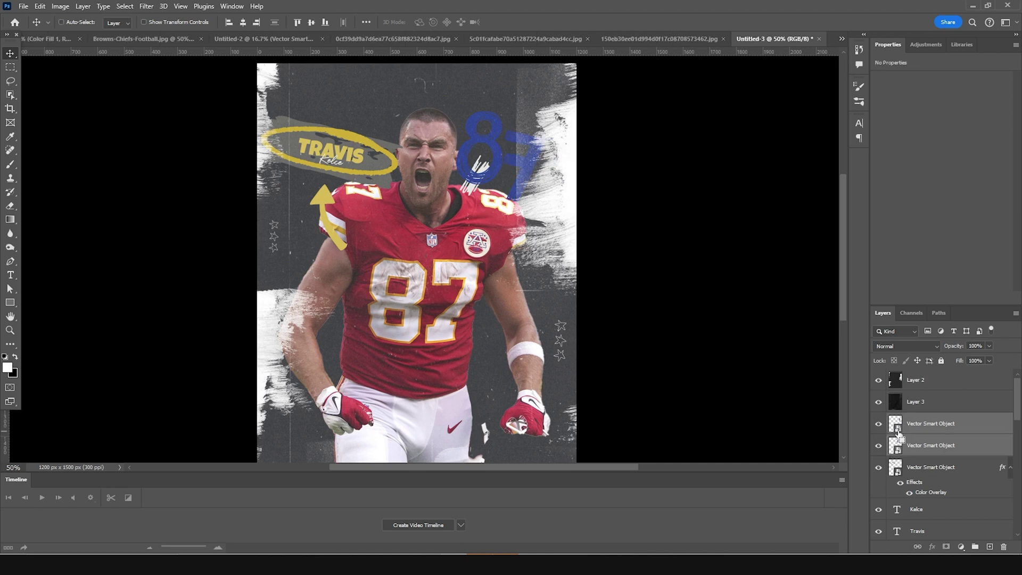
key(ctrl+g)
click(931, 547)
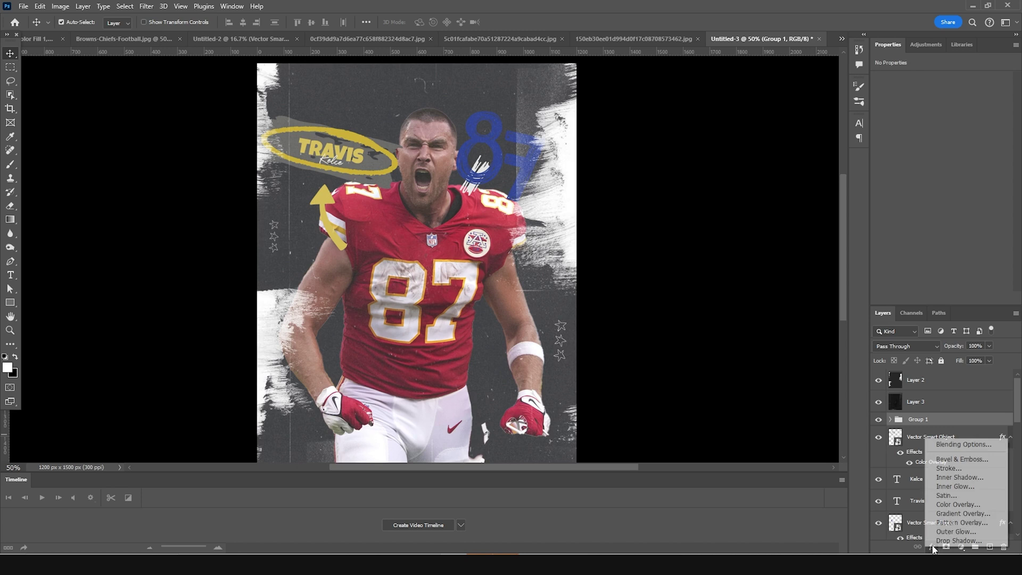
click(946, 506)
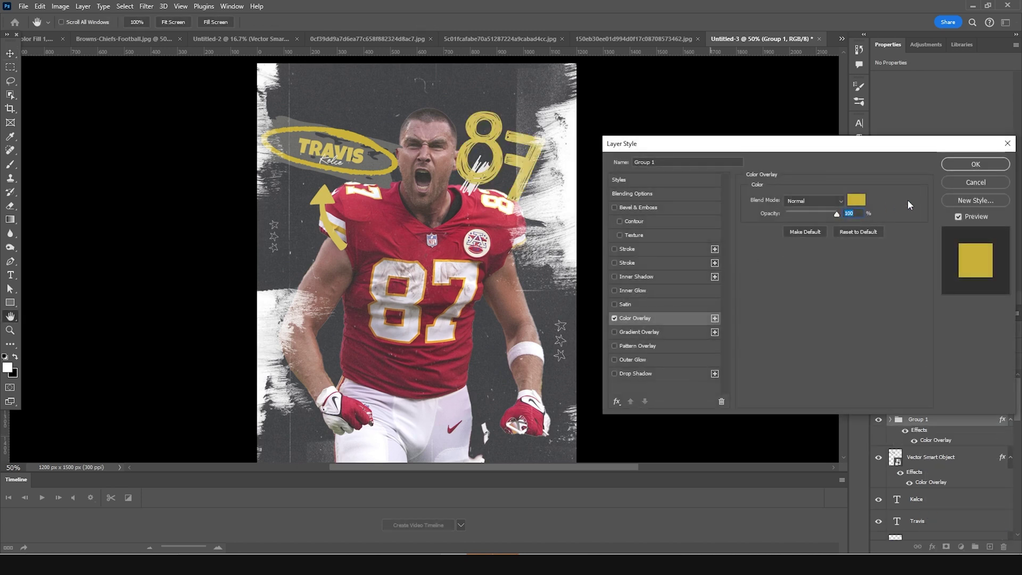
click(975, 164)
Scale the 87 group to about 77%, rotate it about -8.8°, and position it between the head and the white brush strokes
key(v)
key(ctrl+t)
mouse_move(542, 113)
mouse_down()
mouse_move(529, 131)
mouse_move(539, 104)
mouse_up()
drag(523, 177, 567, 172)
drag(525, 141, 517, 142)
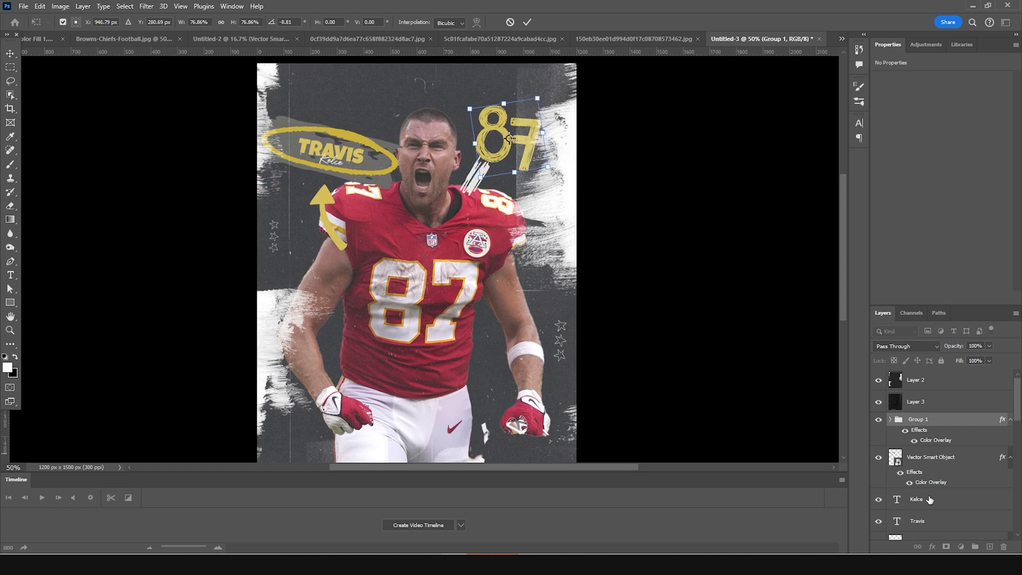
key(Return)
Bring the 87 group above Layer 2 and lower it slightly towards the shoulder, over the white scribble
drag(899, 421, 905, 378)
key(ctrl+t)
drag(534, 136, 530, 157)
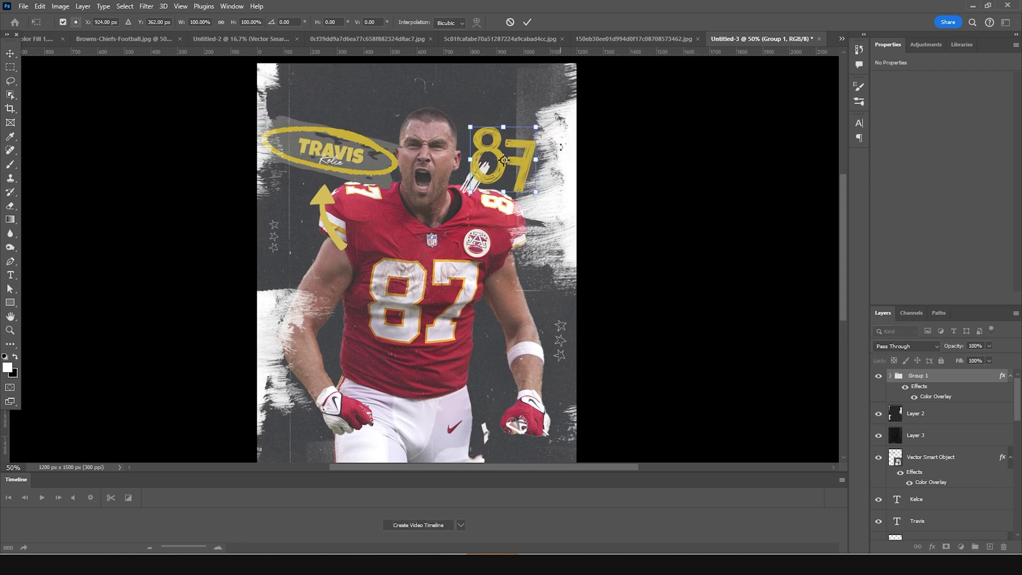
key(Return)
key(ctrl+minus)
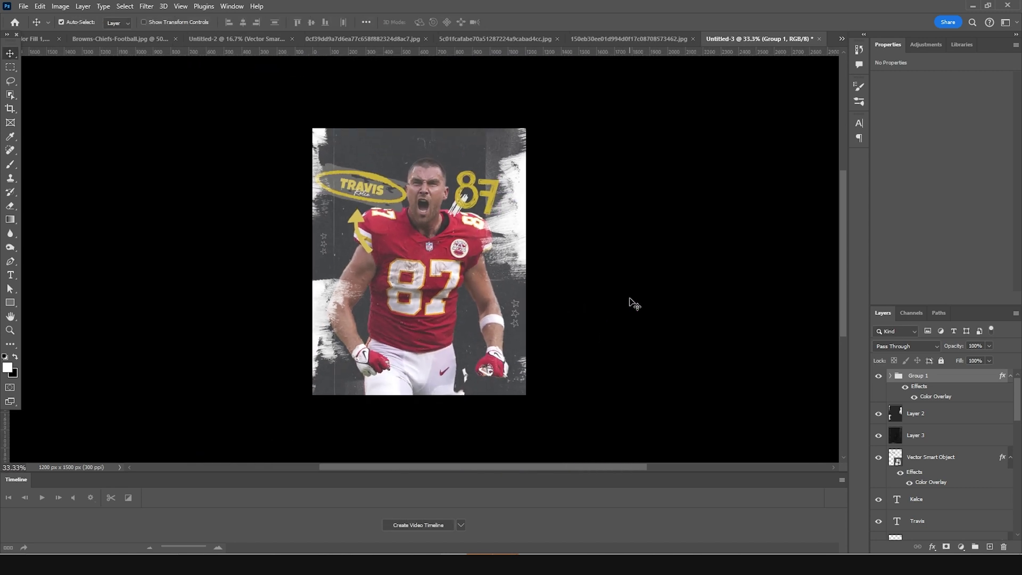
key(ctrl+plus)
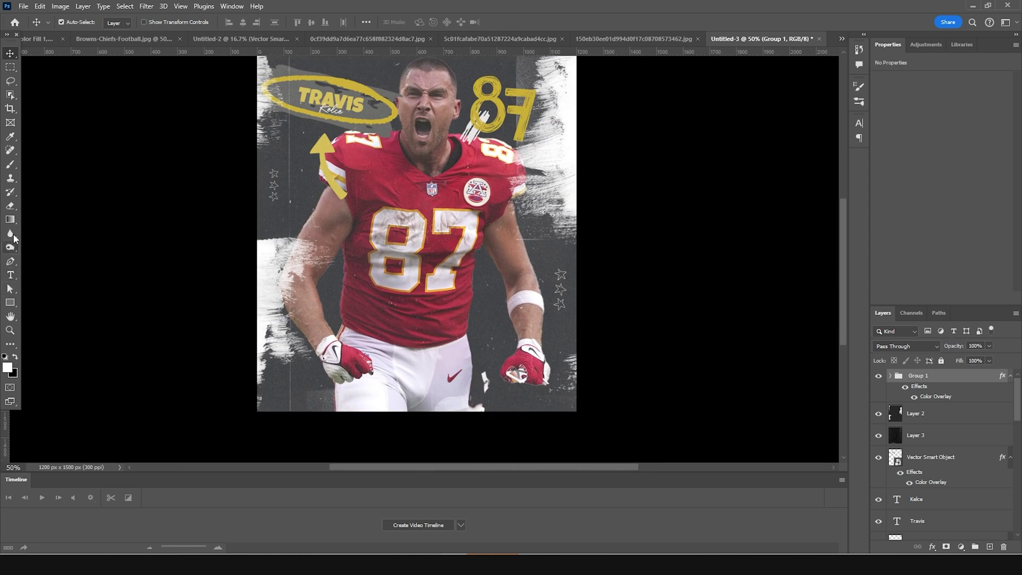
Draw a white rectangle about 193 x 314 px over the lower jersey and pull its upper-left corner slightly inward
click(11, 302)
click(47, 302)
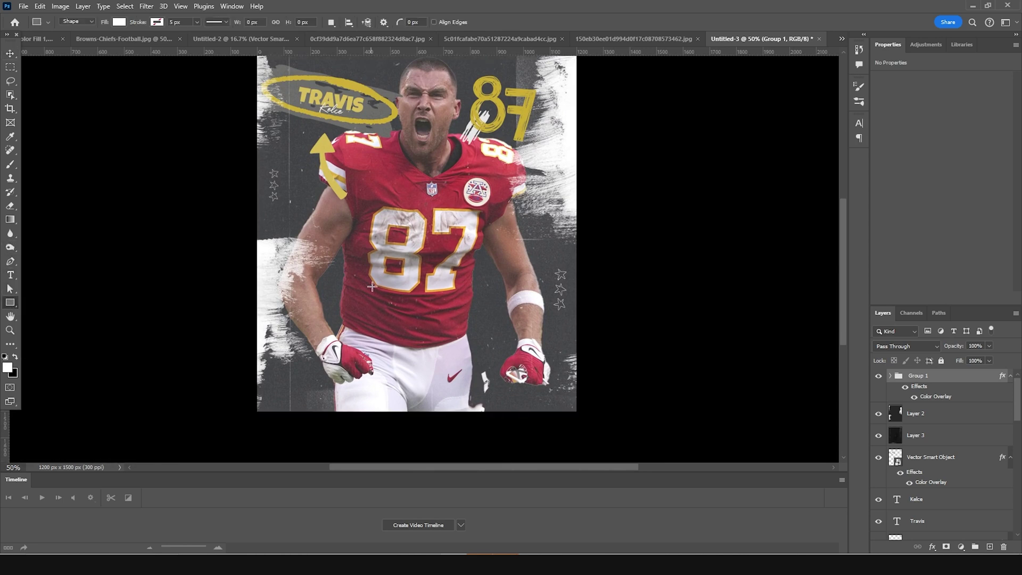
drag(344, 260, 392, 341)
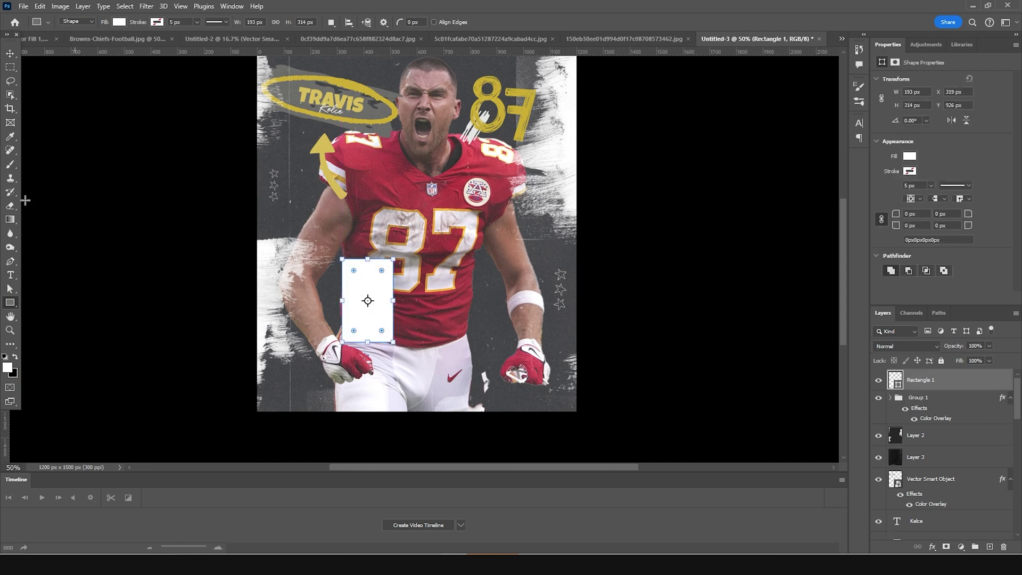
click(10, 288)
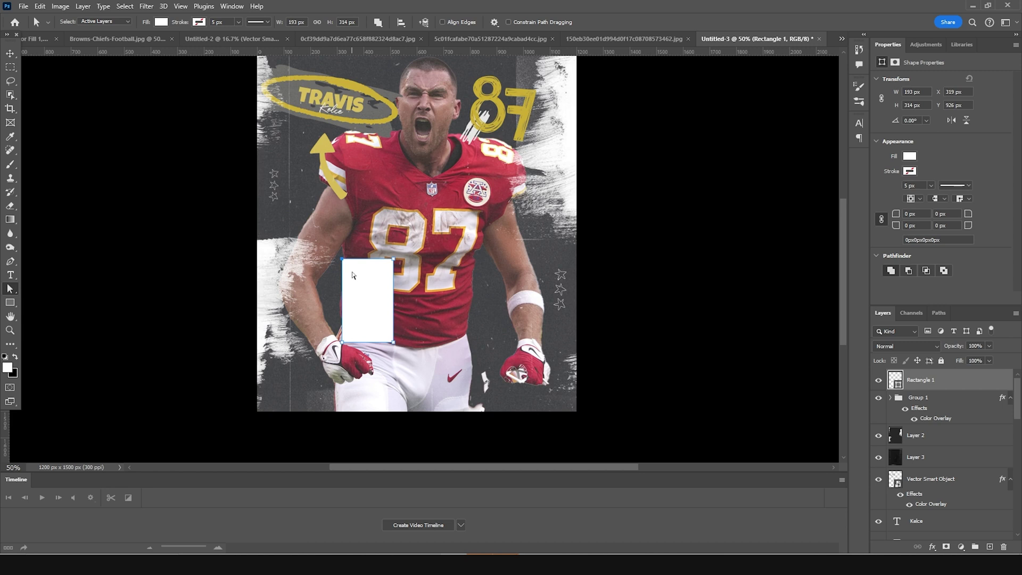
drag(351, 260, 352, 262)
click(476, 210)
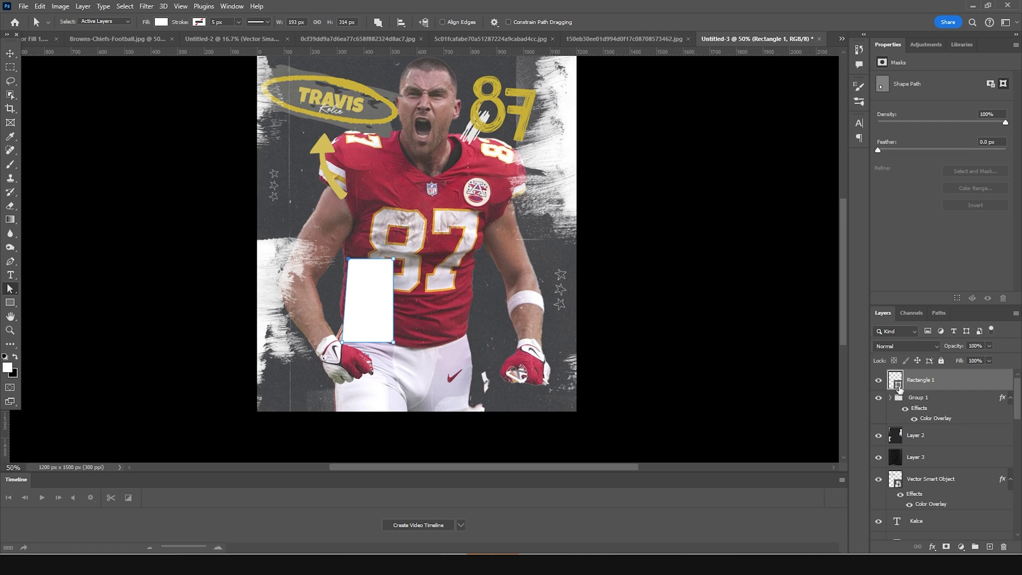
Recolour the rectangle's fill to the muted grey 6f6263
double_click(897, 381)
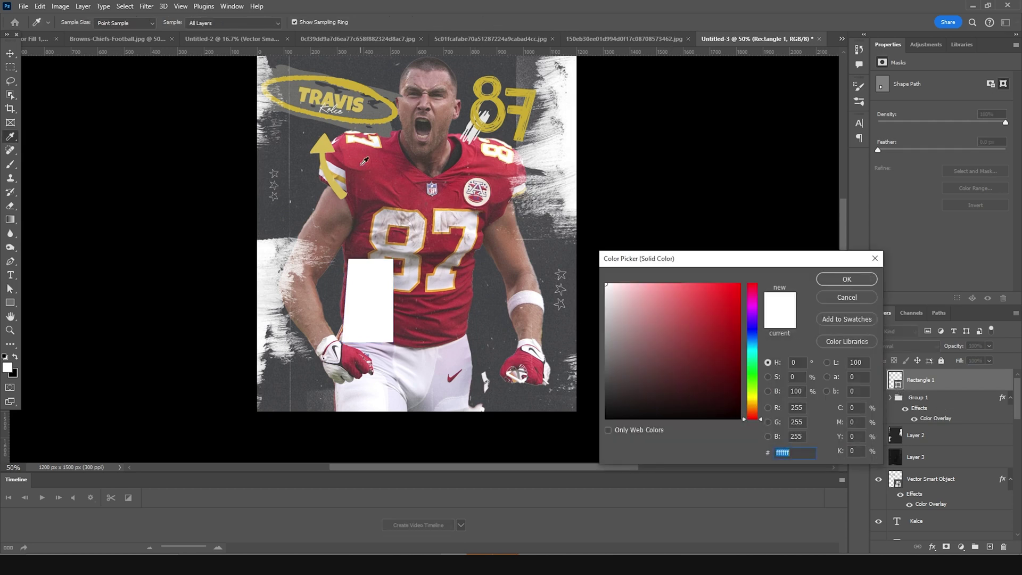
click(363, 163)
drag(617, 378, 621, 364)
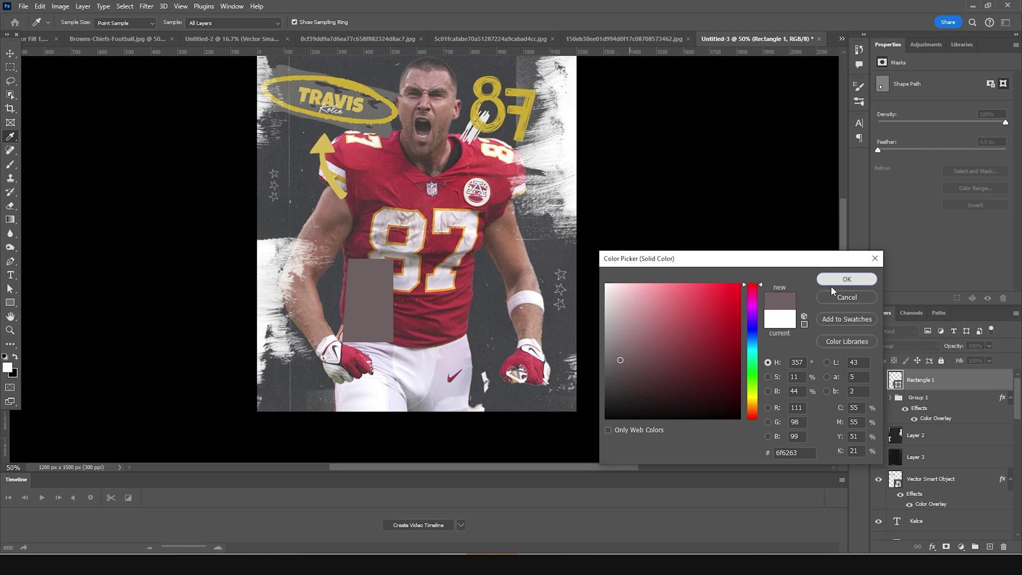
click(826, 281)
Add a letter T in 72 pt Luckiest Guy and place it over the grey rectangle
click(10, 275)
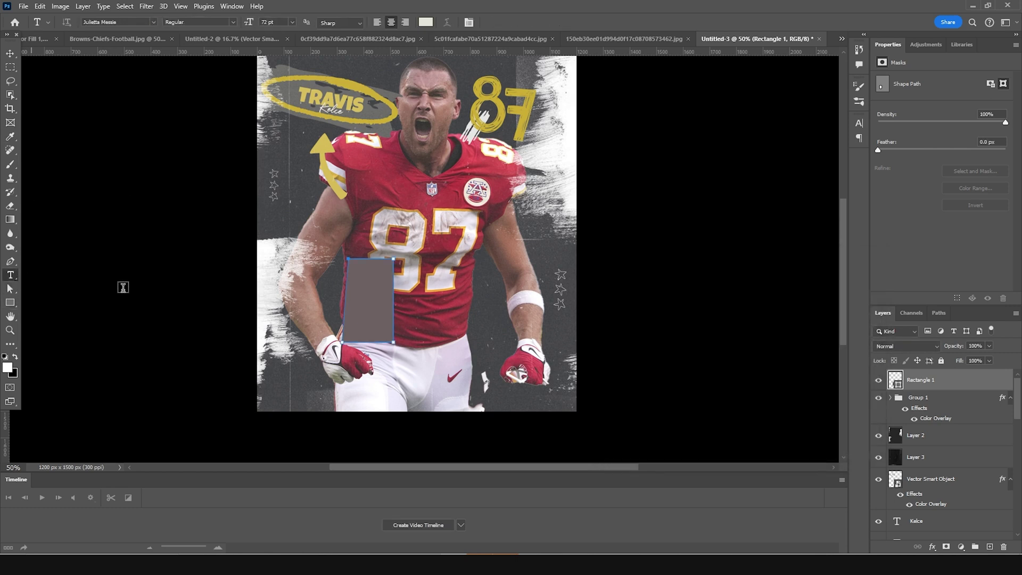
click(422, 186)
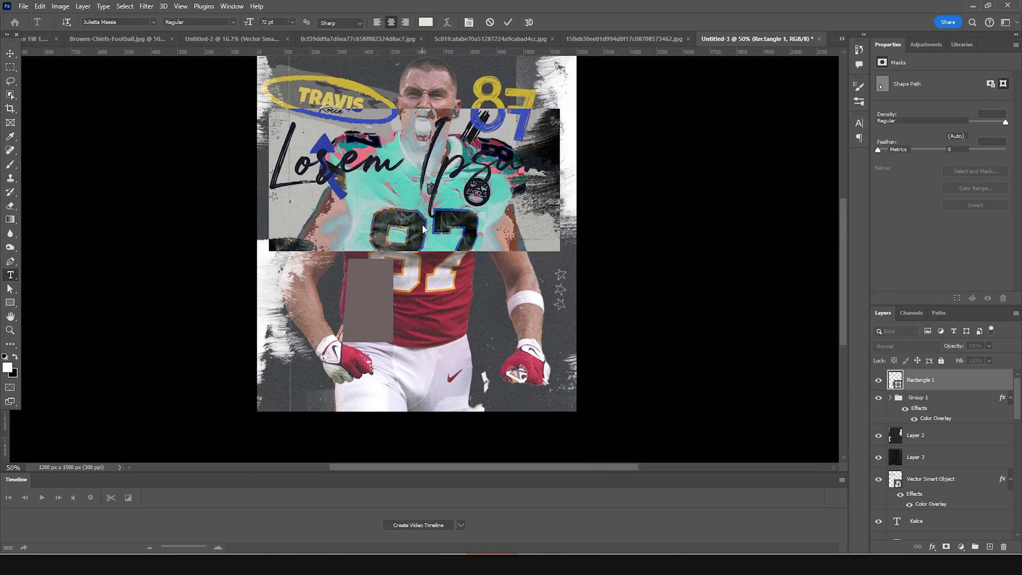
text(T)
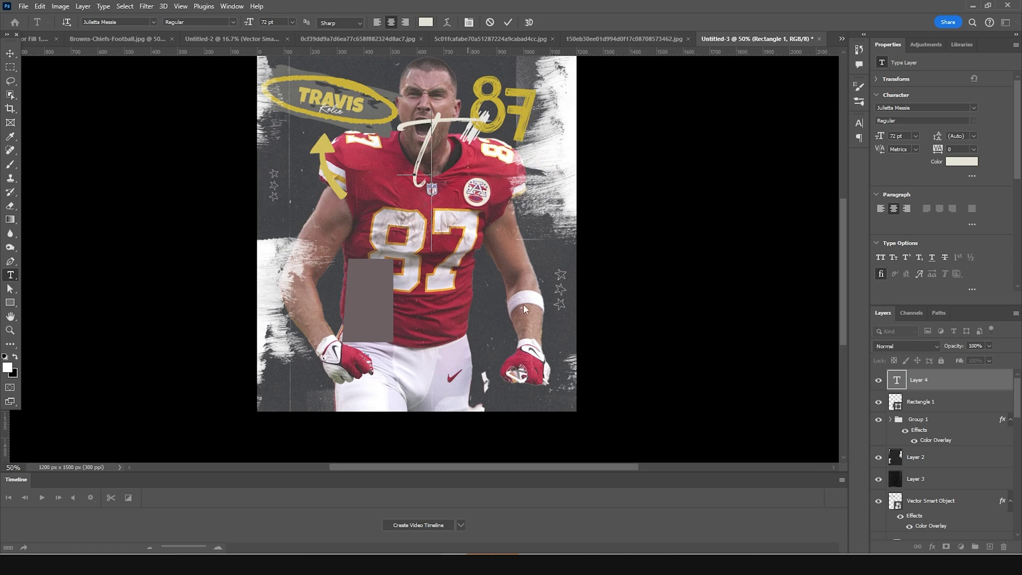
double_click(897, 381)
click(968, 108)
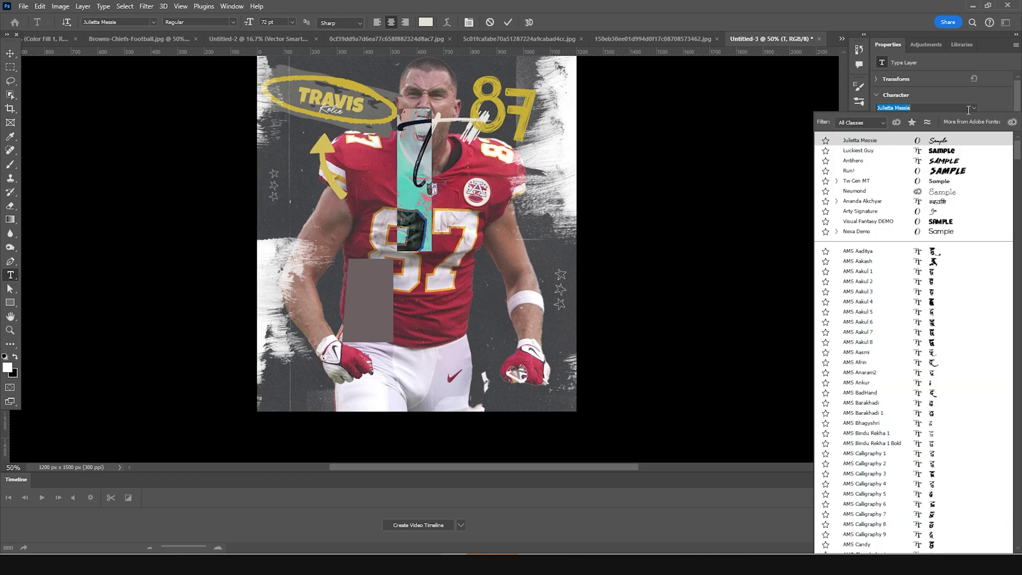
click(950, 151)
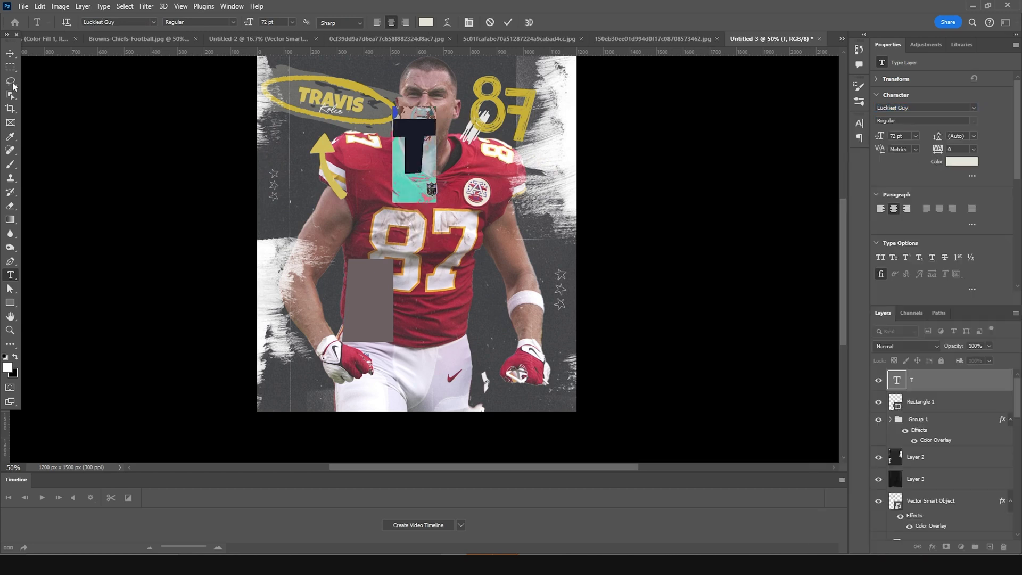
click(10, 53)
drag(419, 140, 375, 298)
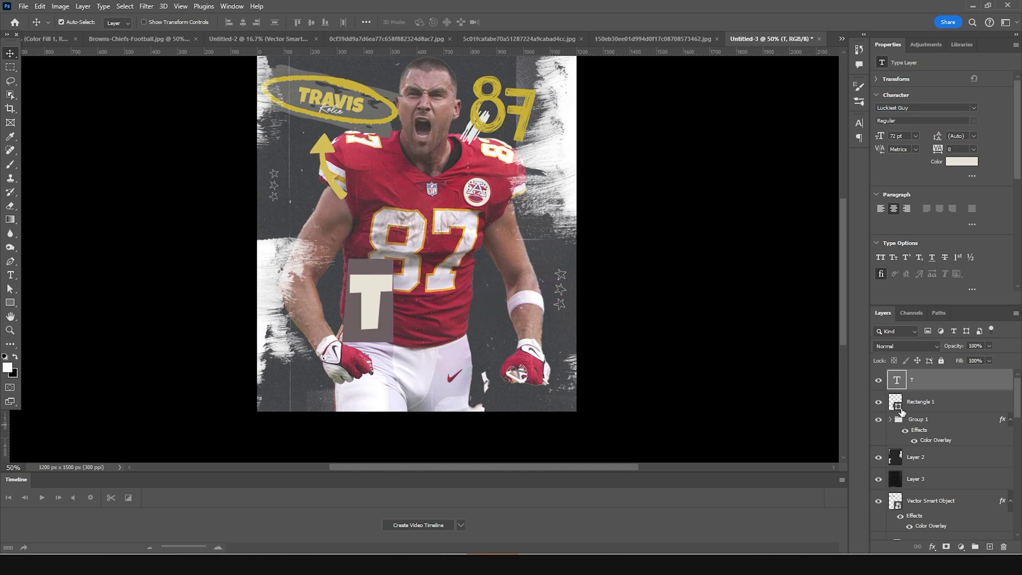
Resize the grey rectangle to about 203 x 269 px and nudge it to frame the T evenly
click(901, 409)
key(ctrl+t)
drag(367, 346, 368, 342)
drag(342, 301, 343, 304)
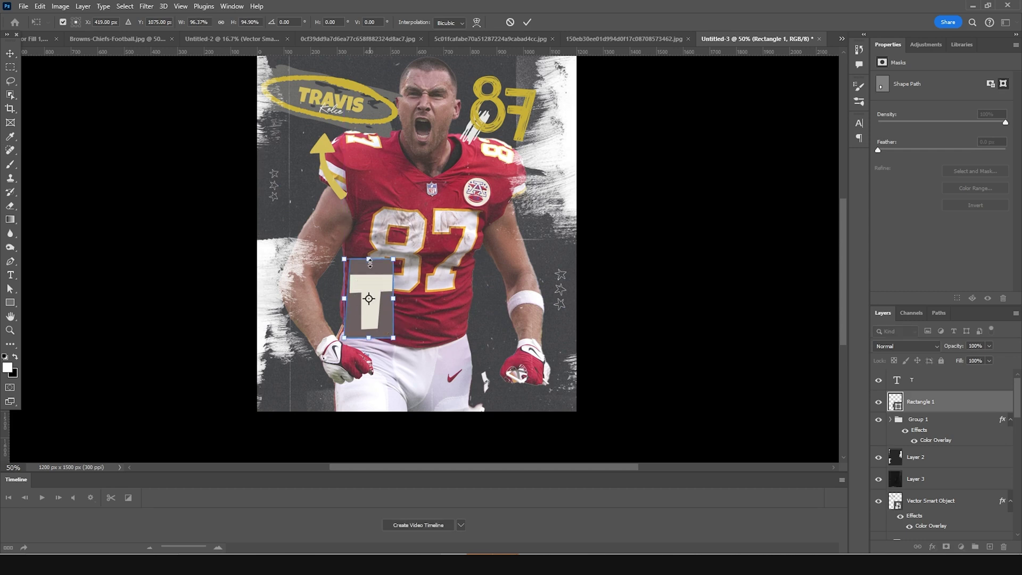
drag(370, 262, 370, 269)
drag(393, 338, 396, 341)
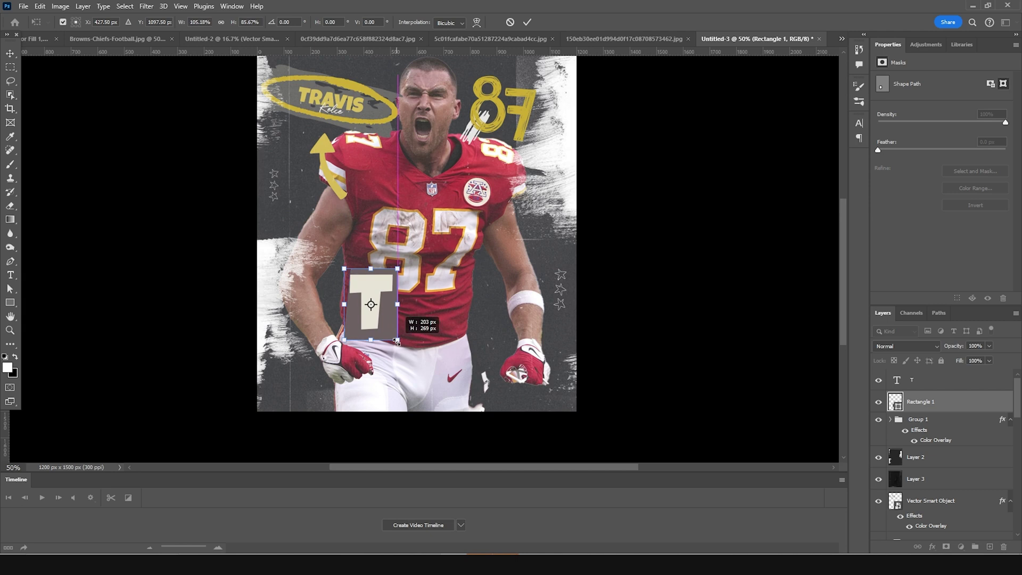
key(Up)
key(Up)
key(Up)
key(Up)
key(Up)
key(Up)
key(Up)
key(Up)
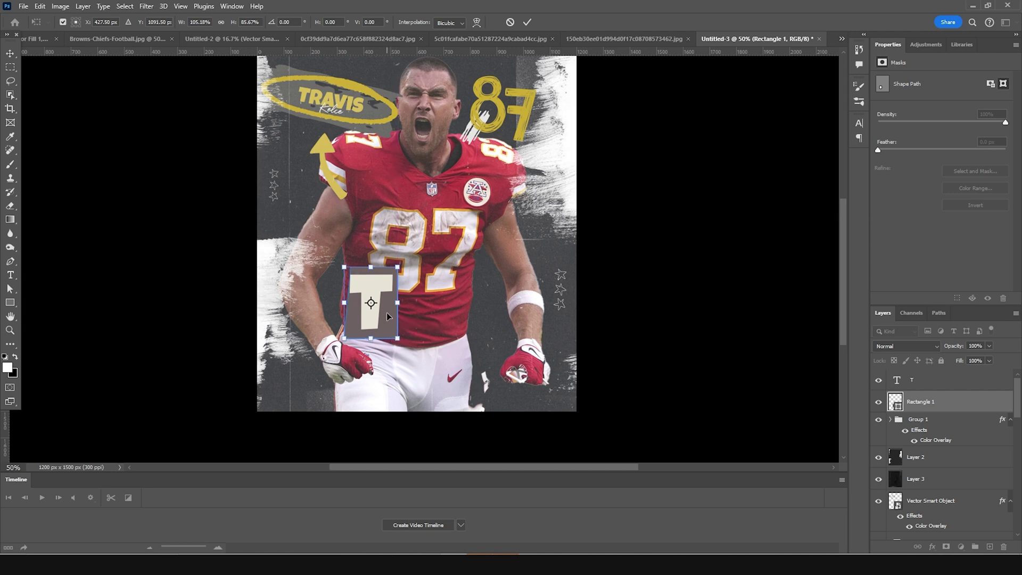
key(Left)
key(Left)
key(Left)
key(Left)
key(Return)
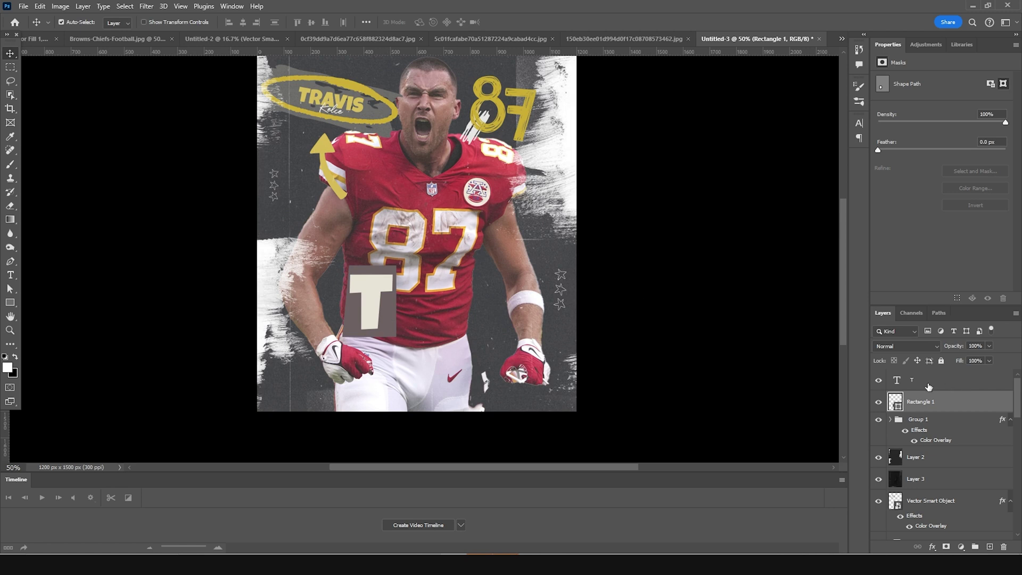
Group the T with its rectangle, duplicate the group, and set the copy slightly tilted beside the first tile
shift+click(929, 383)
key(ctrl+g)
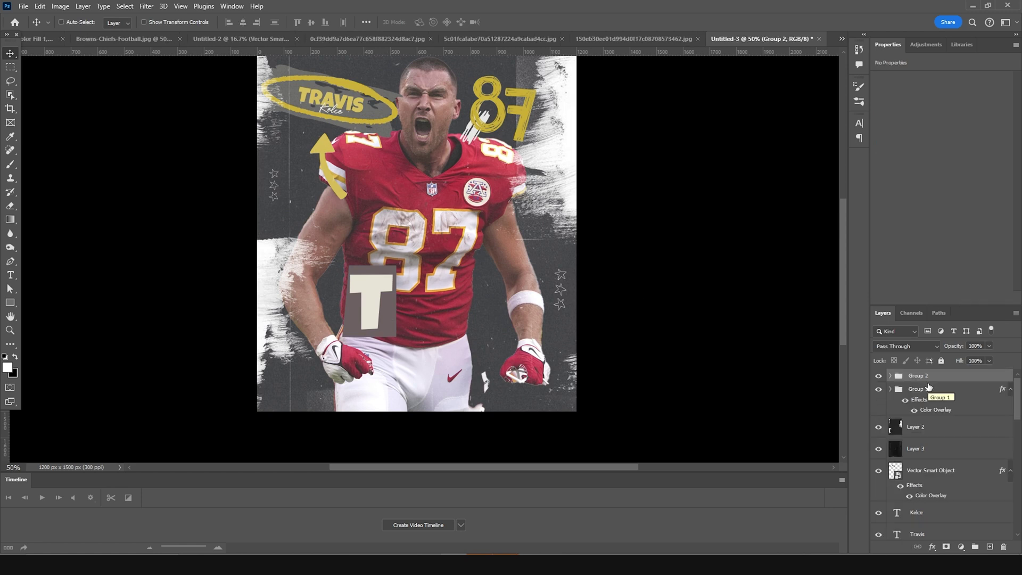
key(ctrl+j)
key(ctrl+t)
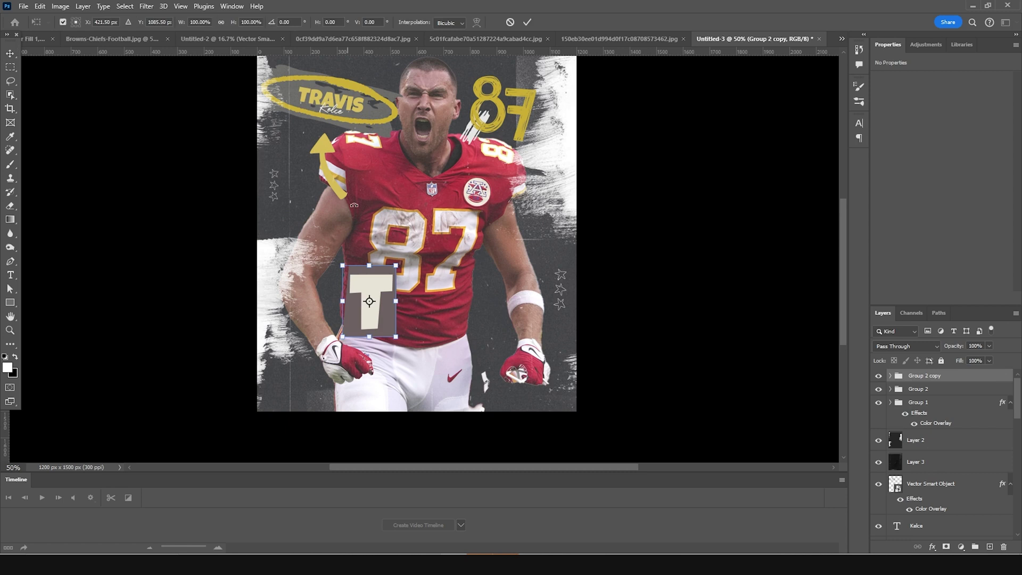
drag(411, 227, 417, 230)
drag(378, 316, 418, 319)
key(Return)
Replace the letter on the duplicated tile with R
click(890, 375)
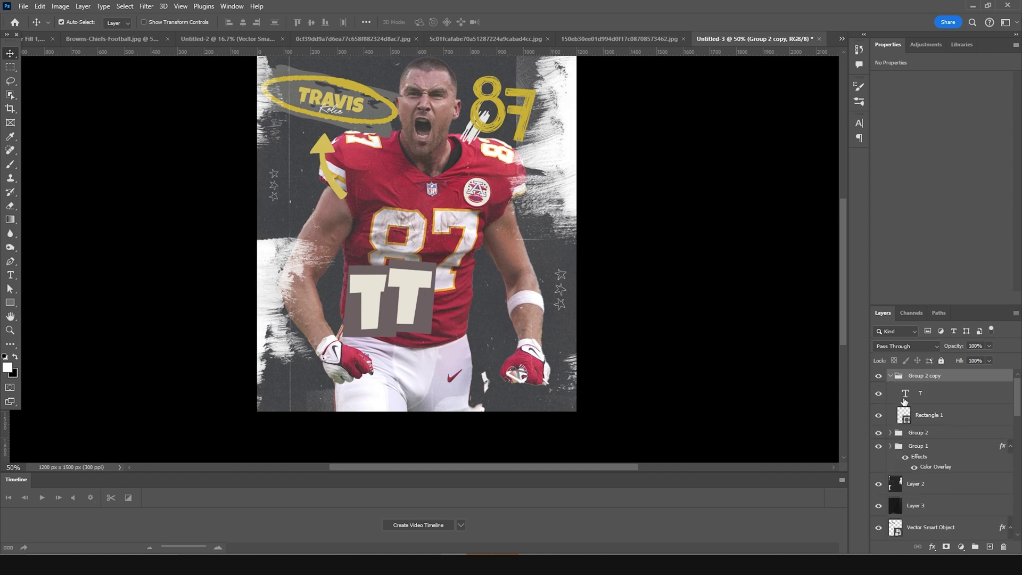
double_click(903, 397)
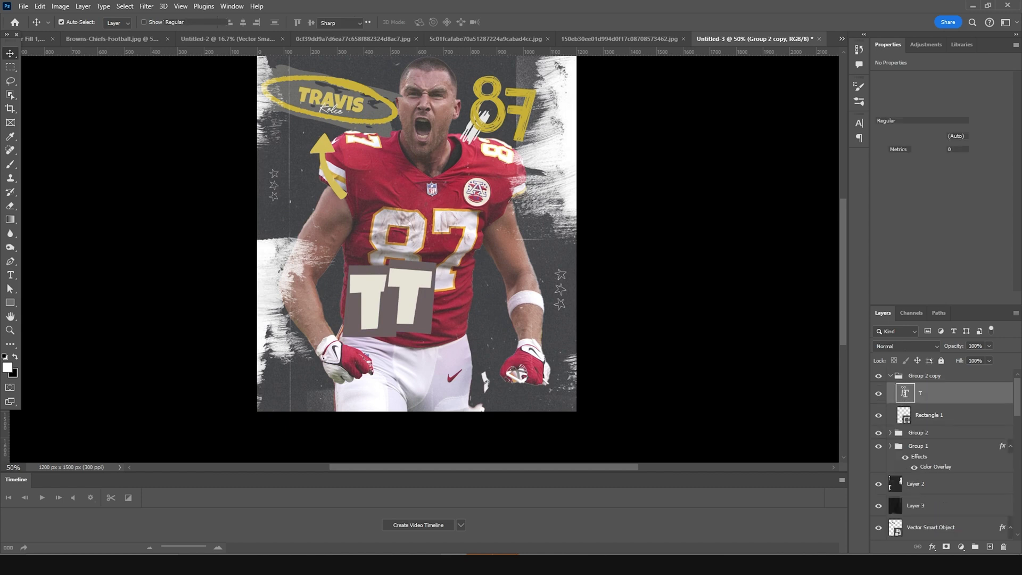
key(BackSpace)
text(R)
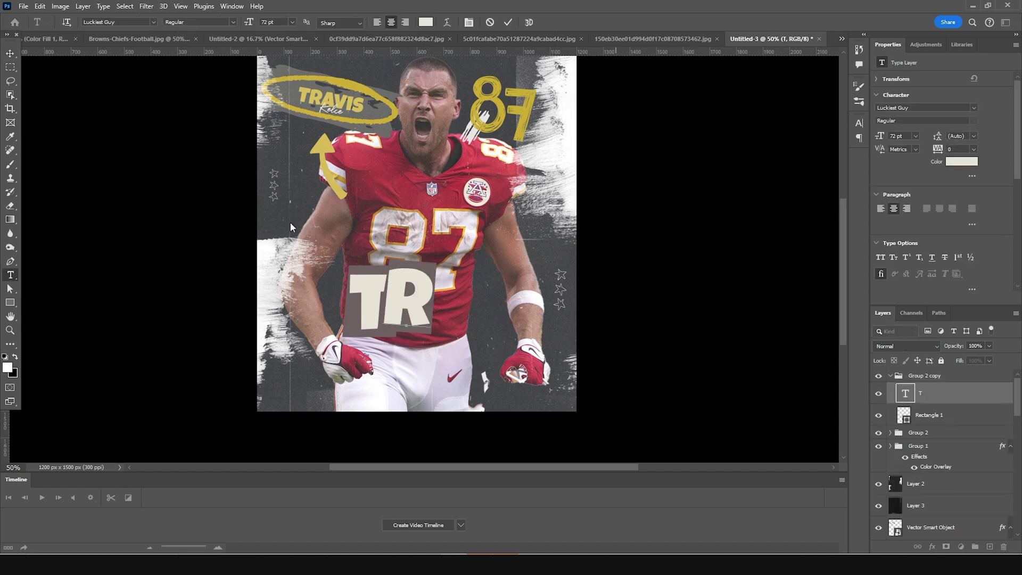
click(10, 53)
click(889, 376)
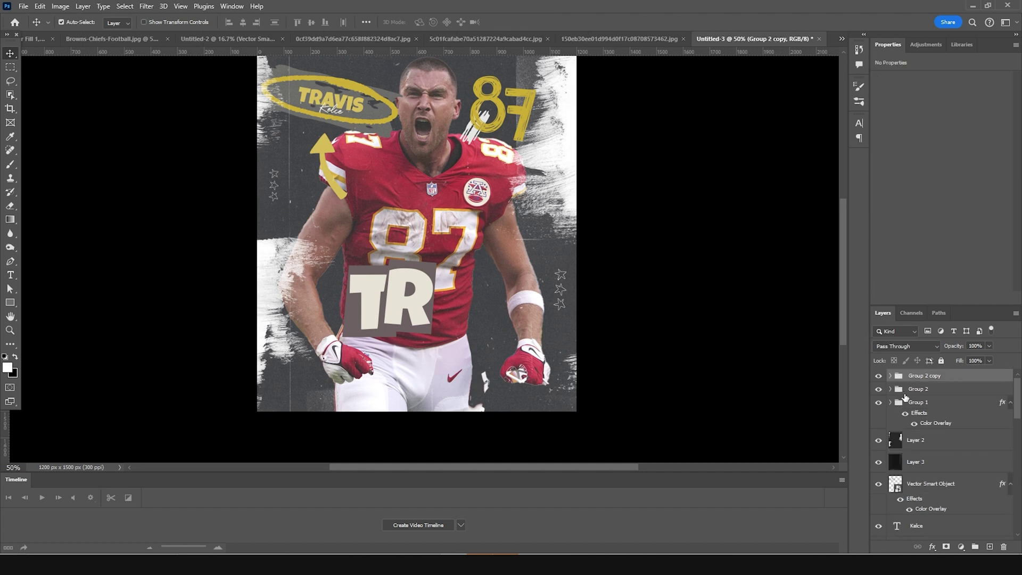
Duplicate the R tile's group and replace the copy's letter with A
key(ctrl+j)
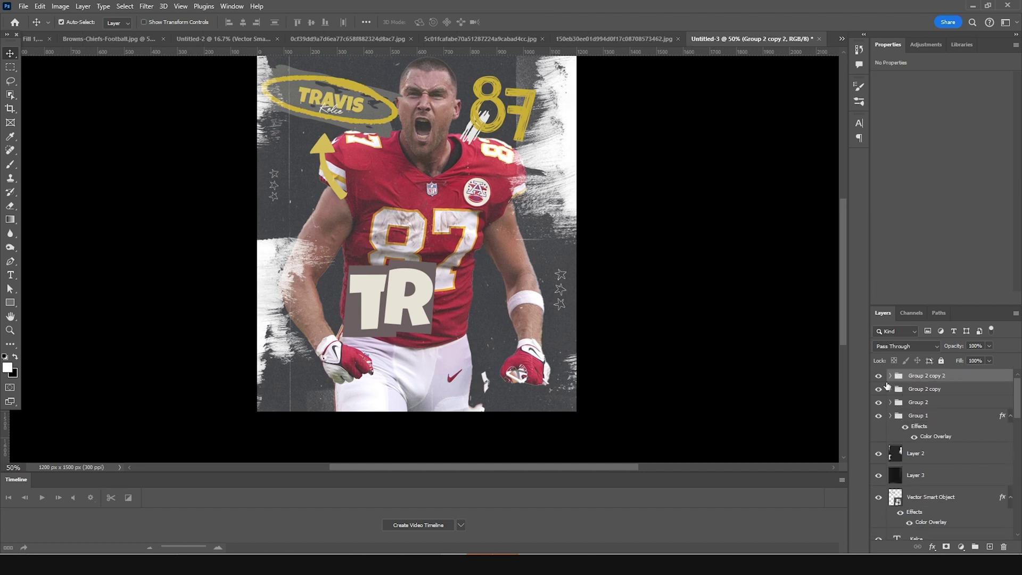
click(890, 375)
double_click(905, 393)
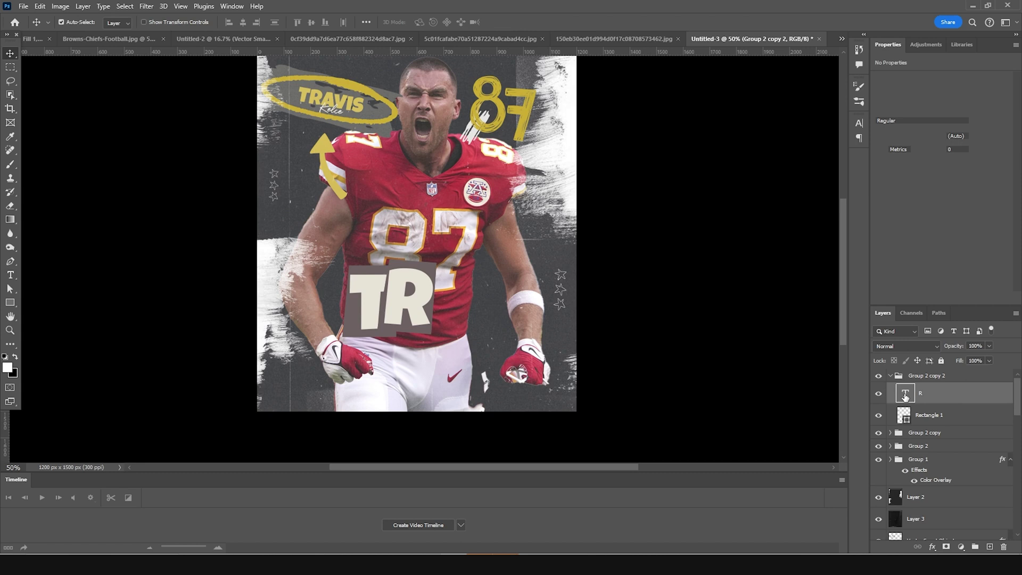
text(A)
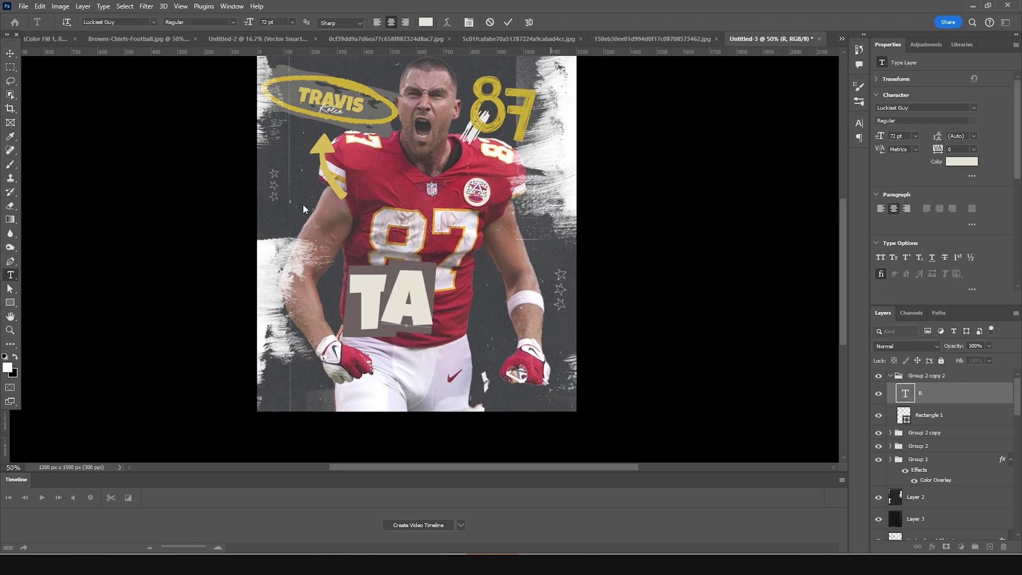
click(10, 53)
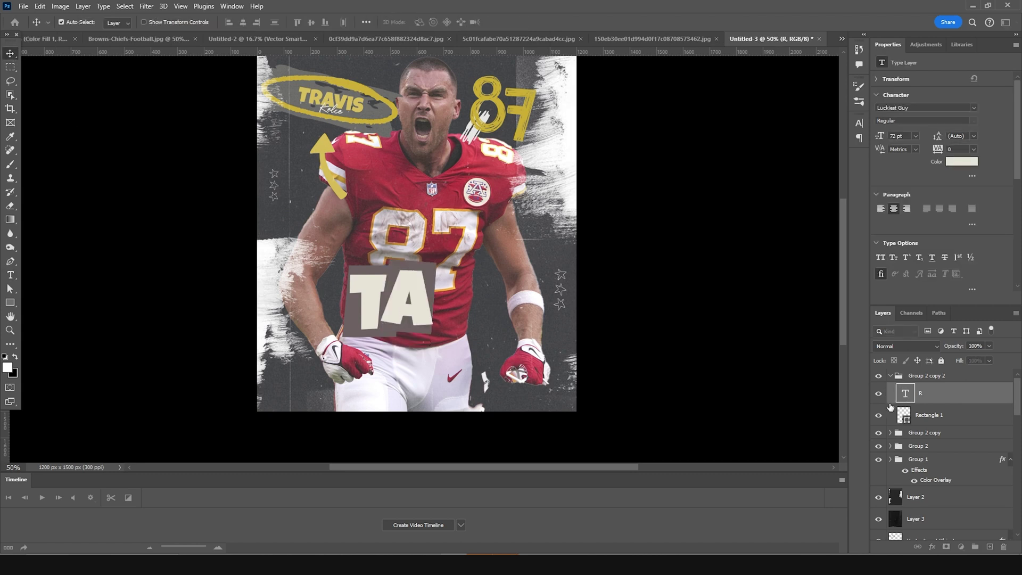
click(890, 375)
Place the A tile to the right of the R with a counterclockwise tilt and move its group beneath the R's group
key(ctrl+t)
drag(408, 296, 445, 303)
drag(522, 229, 496, 231)
key(Return)
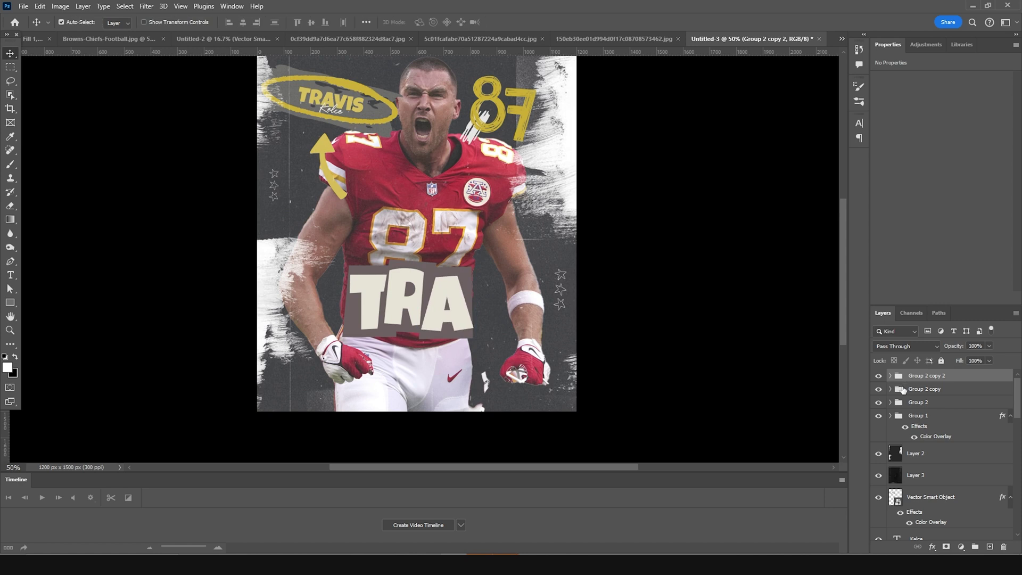
drag(898, 379, 907, 397)
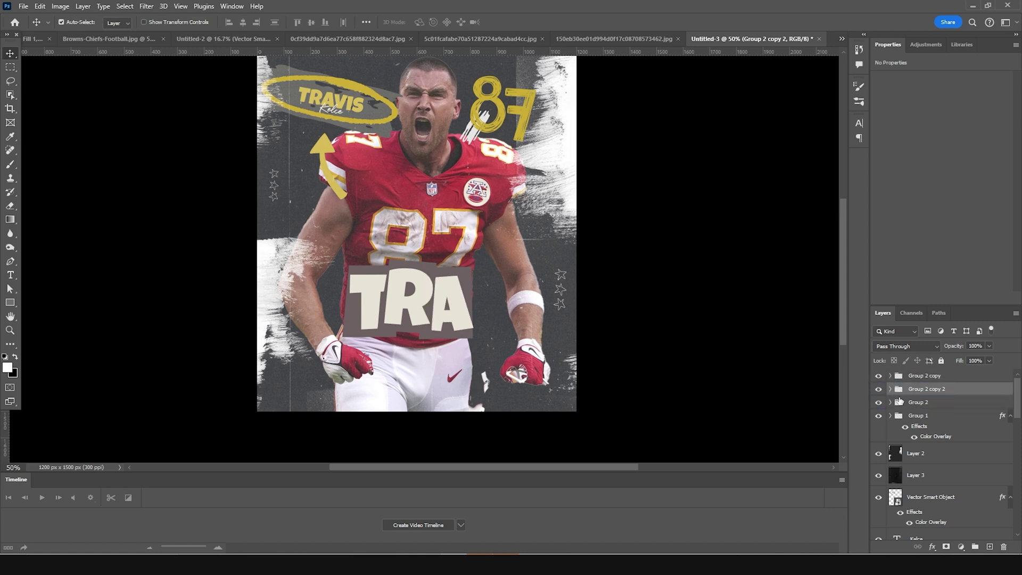
Duplicate the A tile's group, rotate the copy about 9.9°, and offset it to the right of the original
key(ctrl+j)
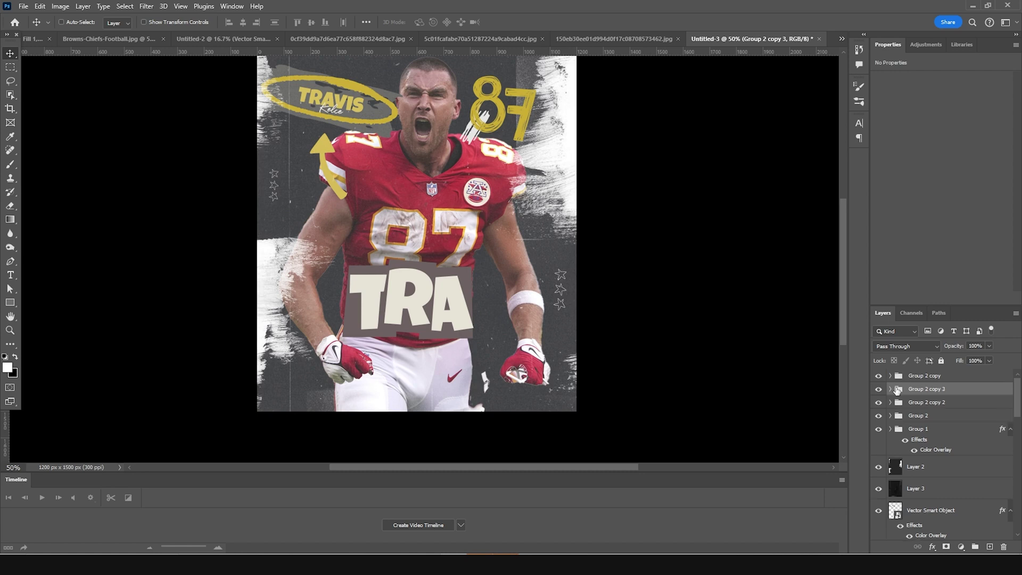
key(ctrl+t)
drag(534, 268, 537, 282)
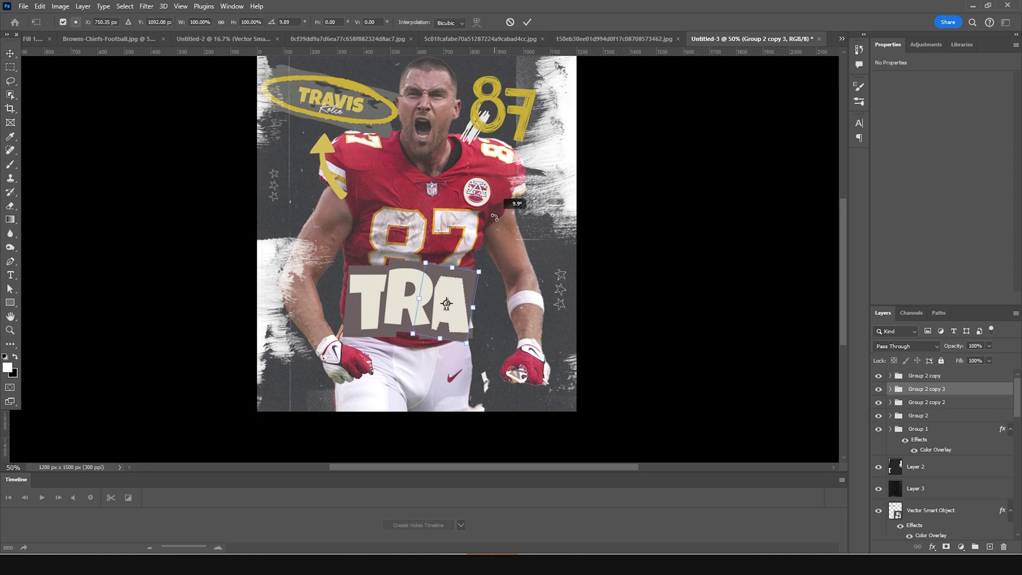
drag(459, 269, 485, 276)
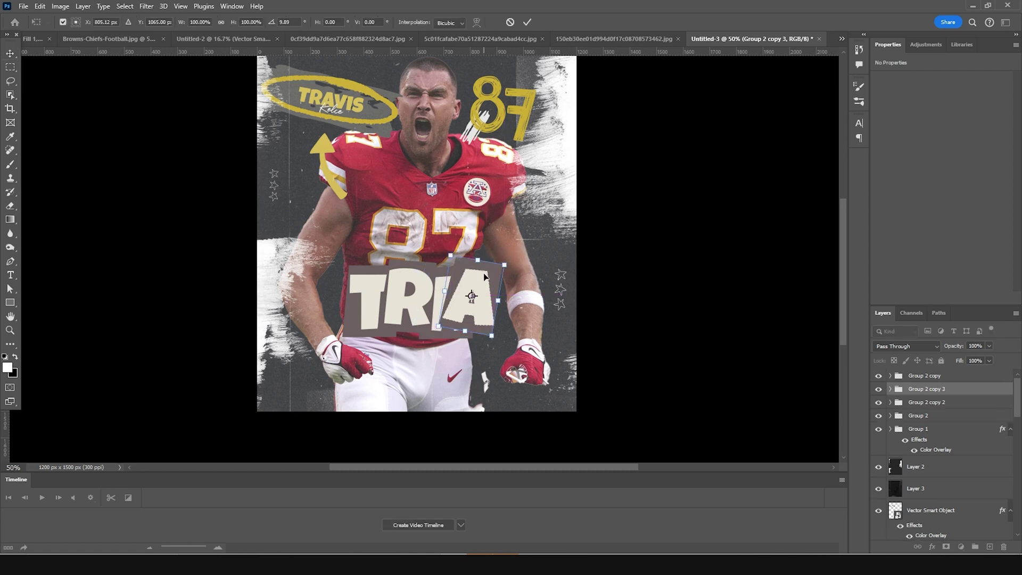
key(Return)
Replace the letter on the newest tile with V
click(890, 389)
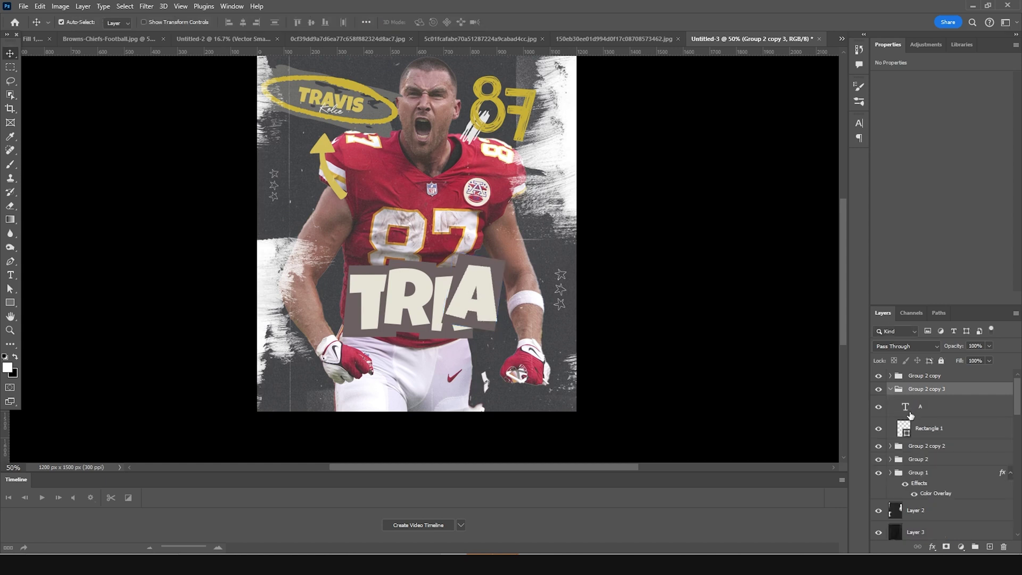
click(905, 412)
double_click(904, 407)
text(V)
click(10, 53)
key(ctrl+t)
drag(505, 351, 499, 351)
key(Return)
click(896, 392)
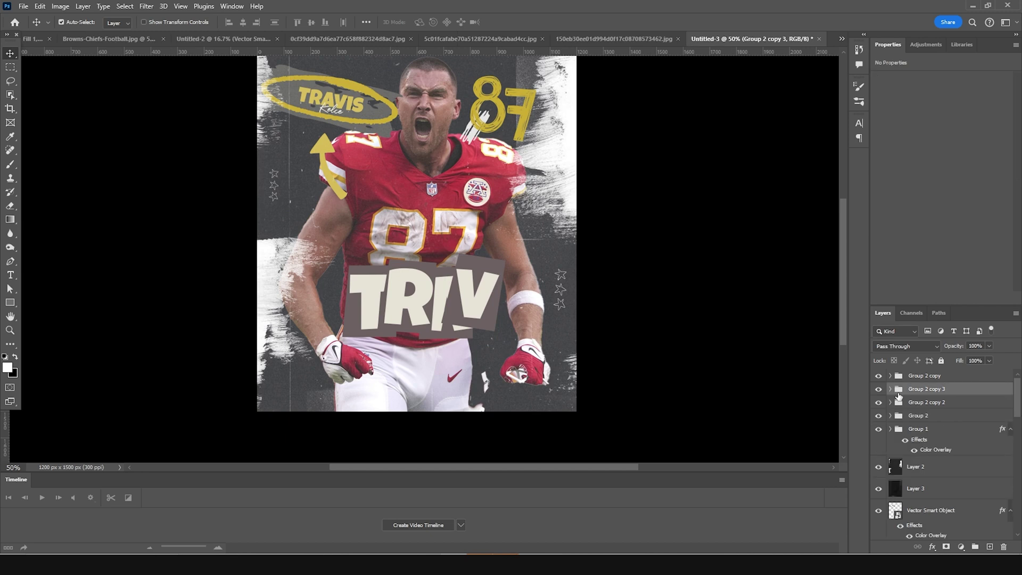
Rotate the V tile about -6° beside the A and move its group beneath the A's group
key(ctrl+t)
drag(486, 307, 531, 340)
drag(504, 296, 505, 288)
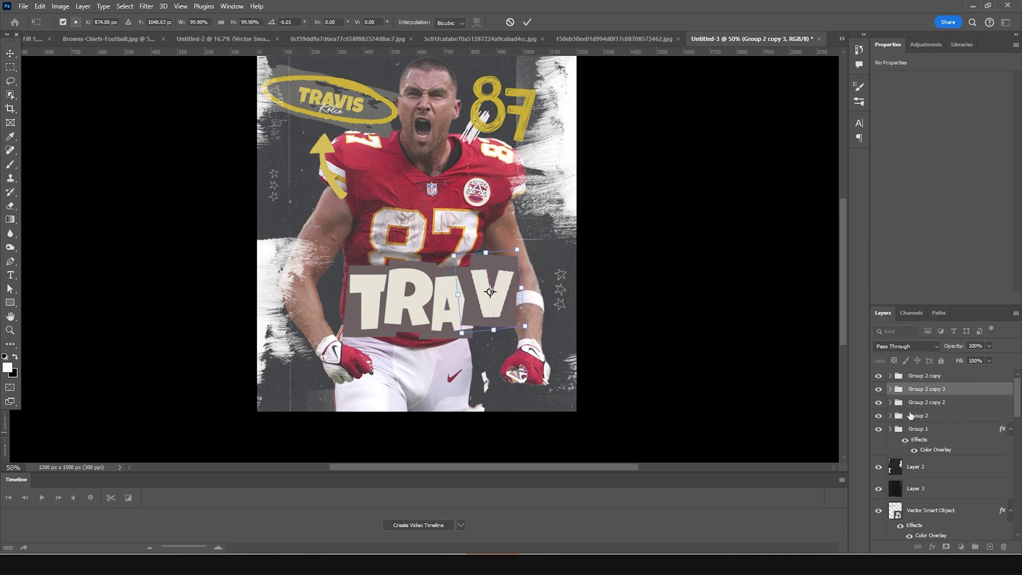
key(Return)
drag(905, 394, 903, 412)
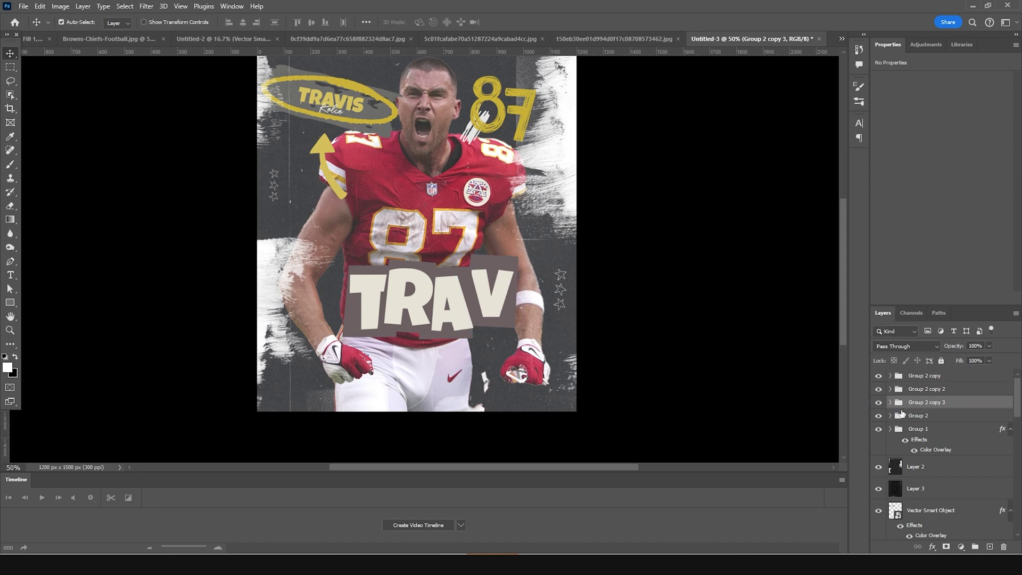
Duplicate the V tile's group and replace the letter in the copy with I
key(ctrl)
key(ctrl+j)
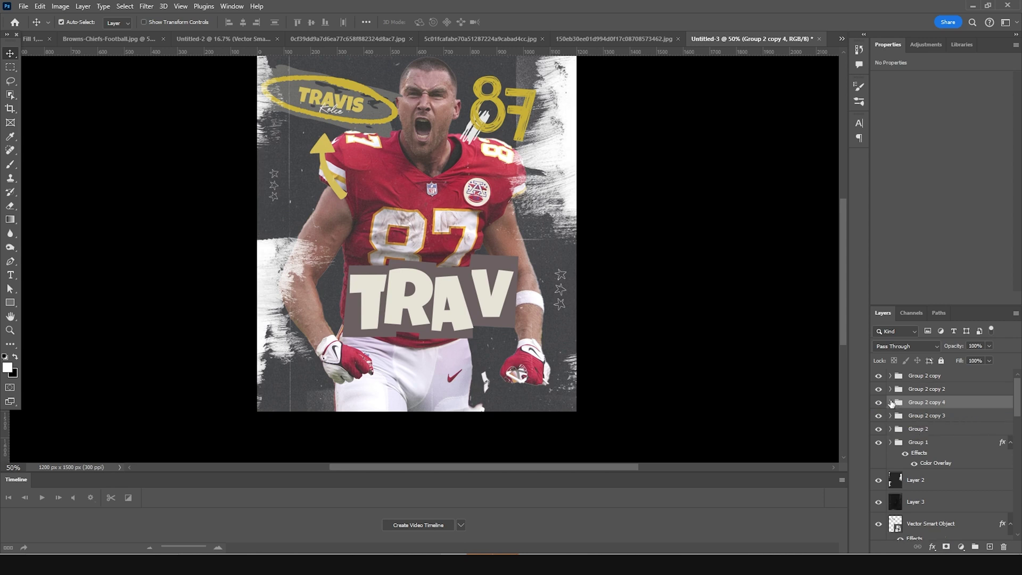
click(890, 402)
click(904, 420)
double_click(905, 420)
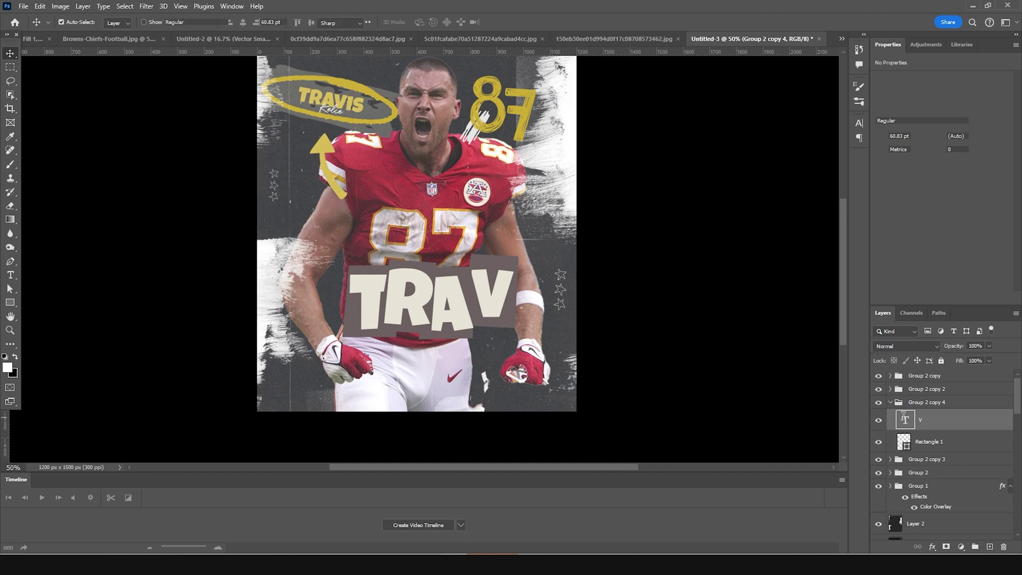
text(I)
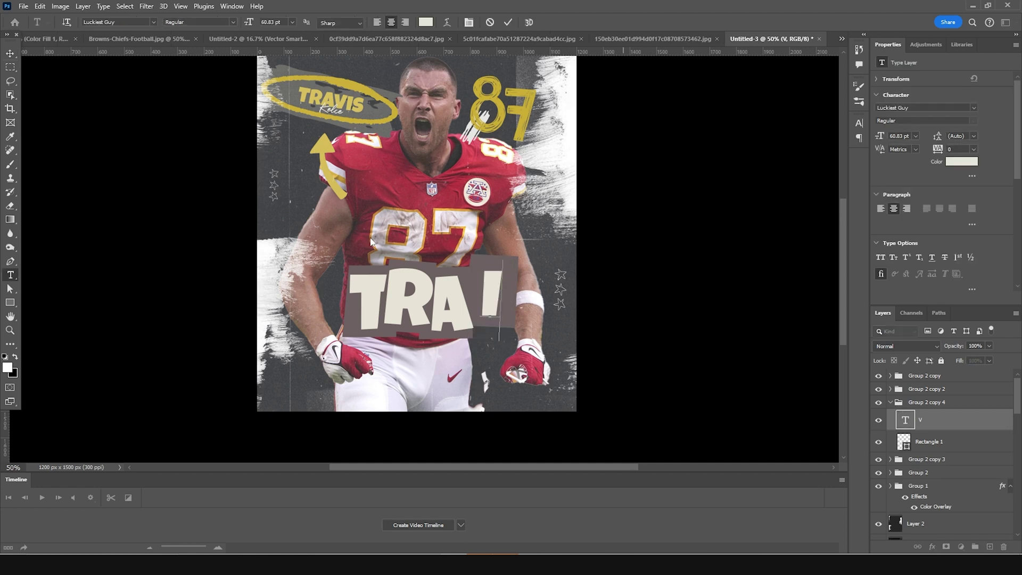
click(11, 55)
Shrink the background rectangle of the I tile to fit the narrower letter
click(904, 442)
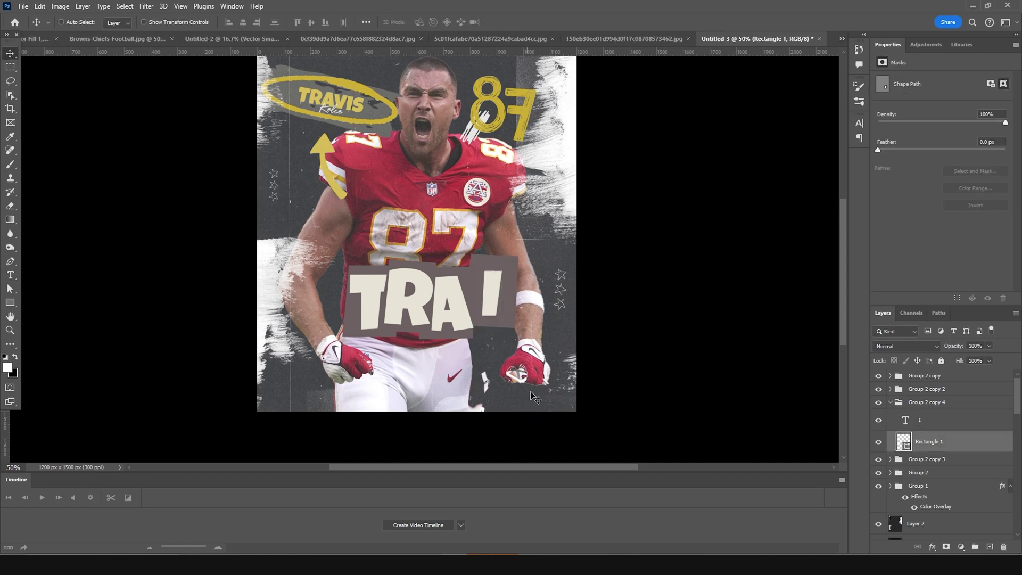
key(ctrl+t)
drag(517, 328, 511, 318)
key(Return)
Move the I tile's group to the right of the V and rotate it about -8.5°
click(890, 402)
click(896, 403)
key(ctrl+t)
drag(483, 315, 518, 314)
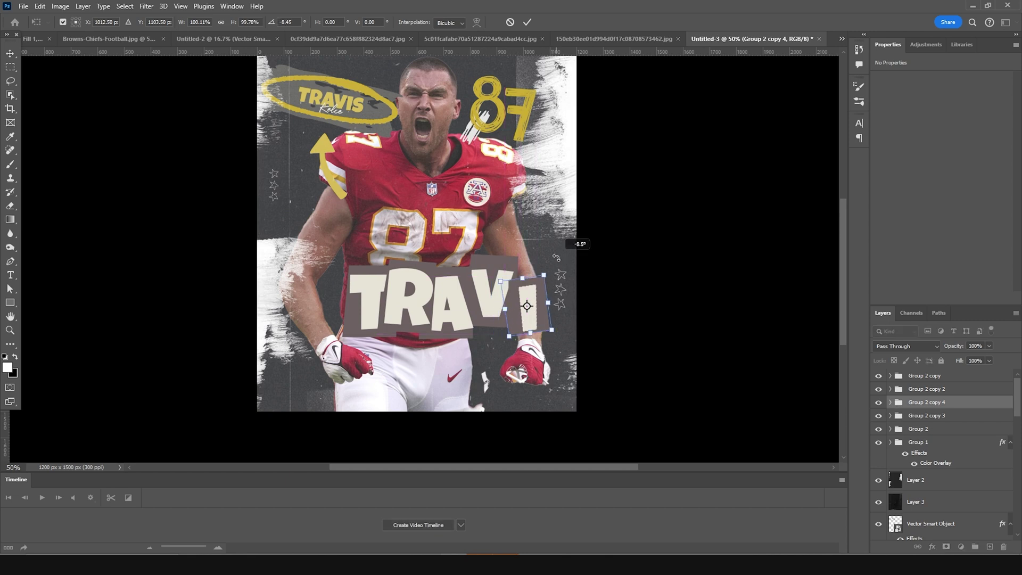
key(Return)
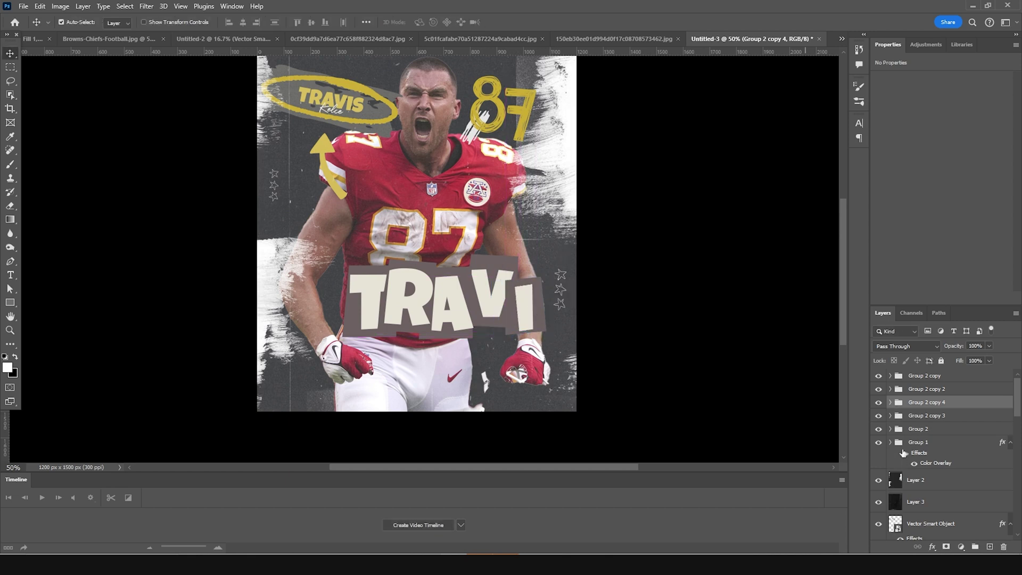
Duplicate the I tile's group and replace the letter in the copy with S
key(ctrl+j)
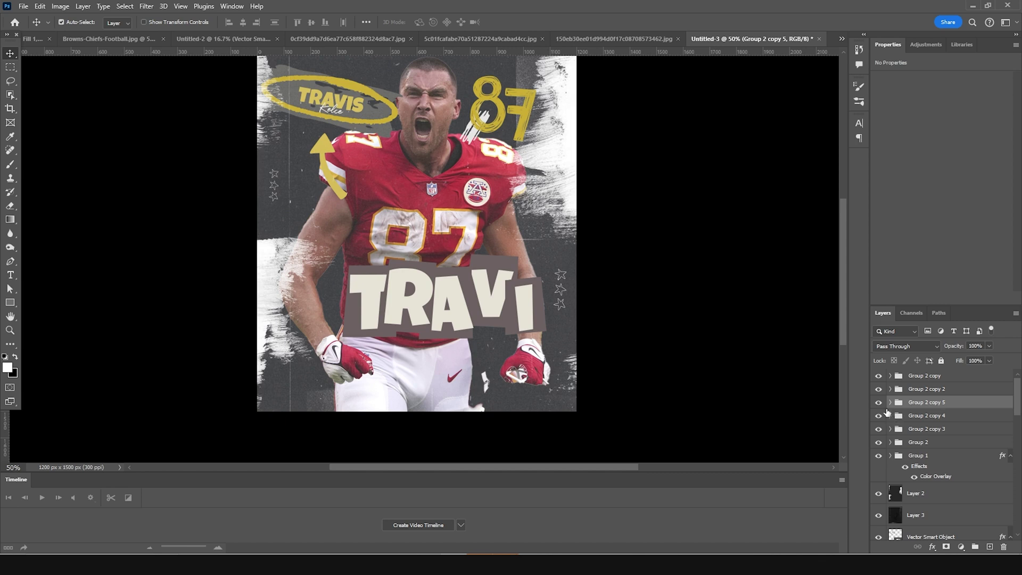
click(905, 422)
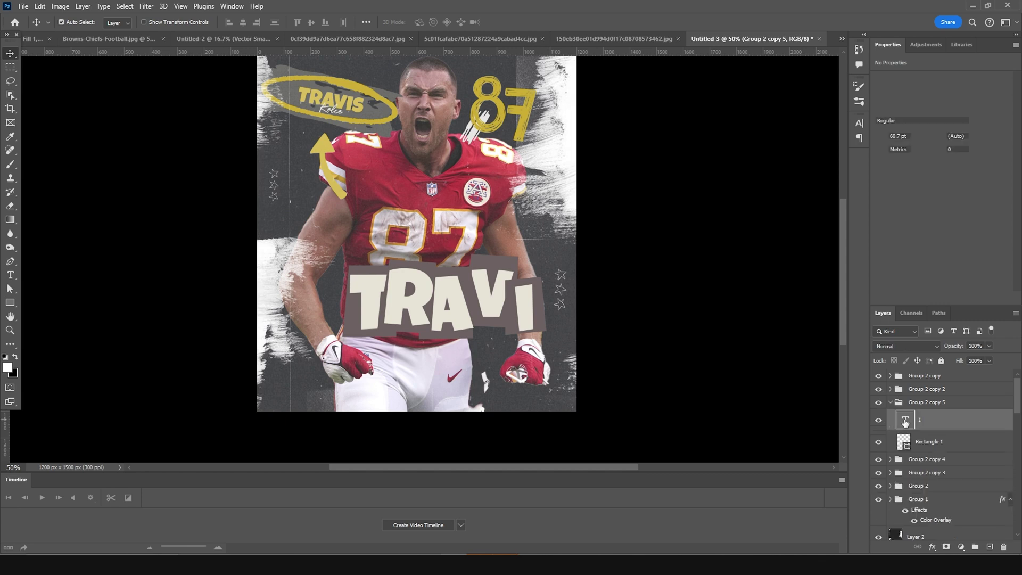
double_click(905, 422)
text(s)
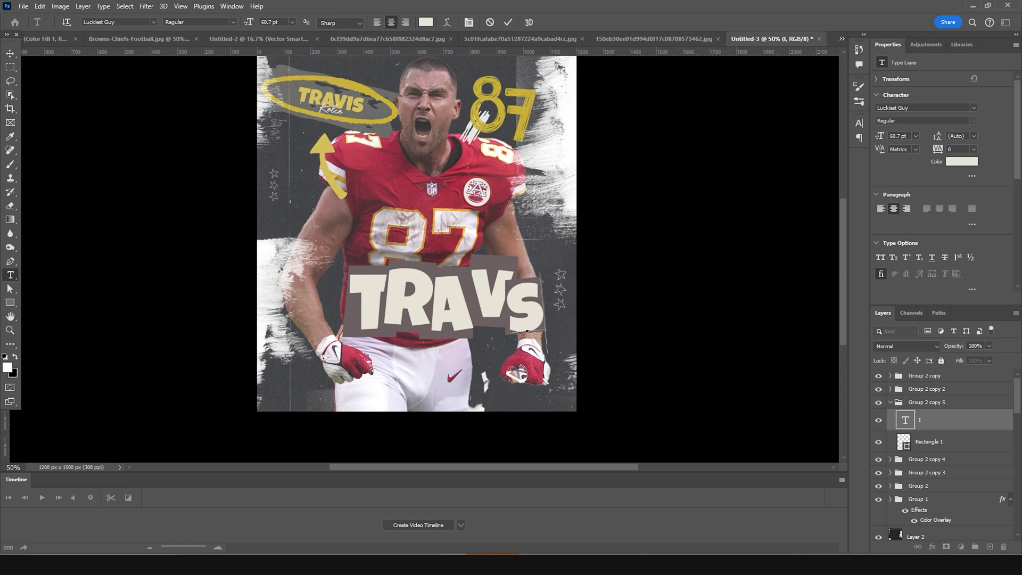
click(11, 53)
click(890, 403)
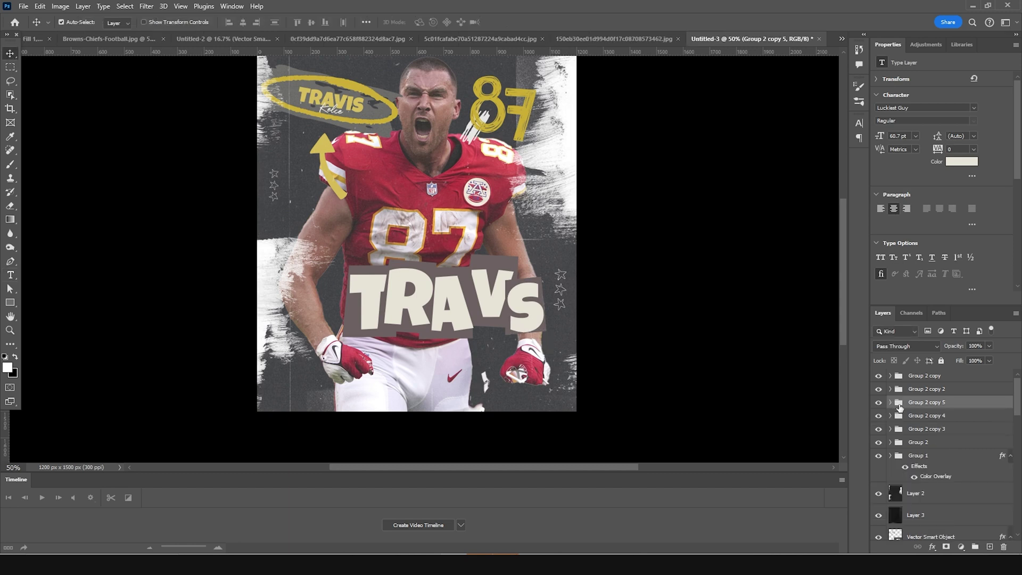
Move the S tile up and to the right of the I and place its group beneath the I's group
click(926, 403)
key(ctrl+t)
drag(542, 301, 564, 283)
key(Return)
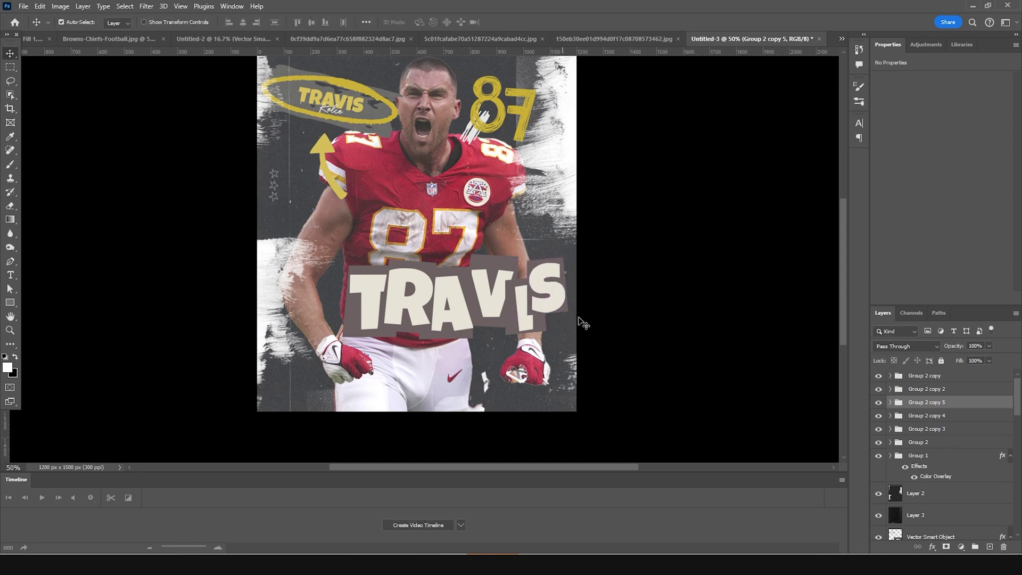
drag(900, 404, 900, 423)
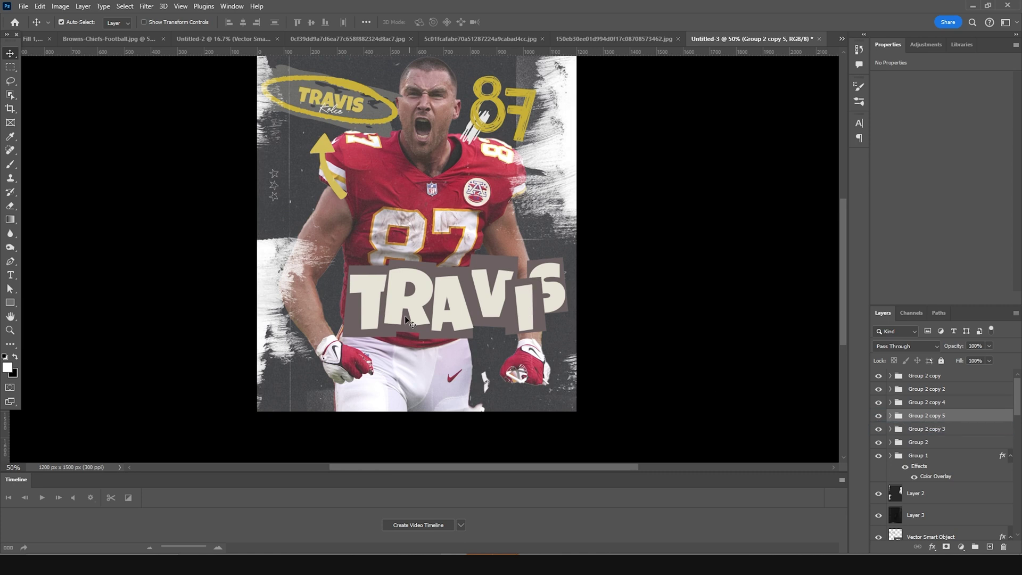
Nudge the T tile's group slightly left and down from the R
click(373, 294)
click(890, 442)
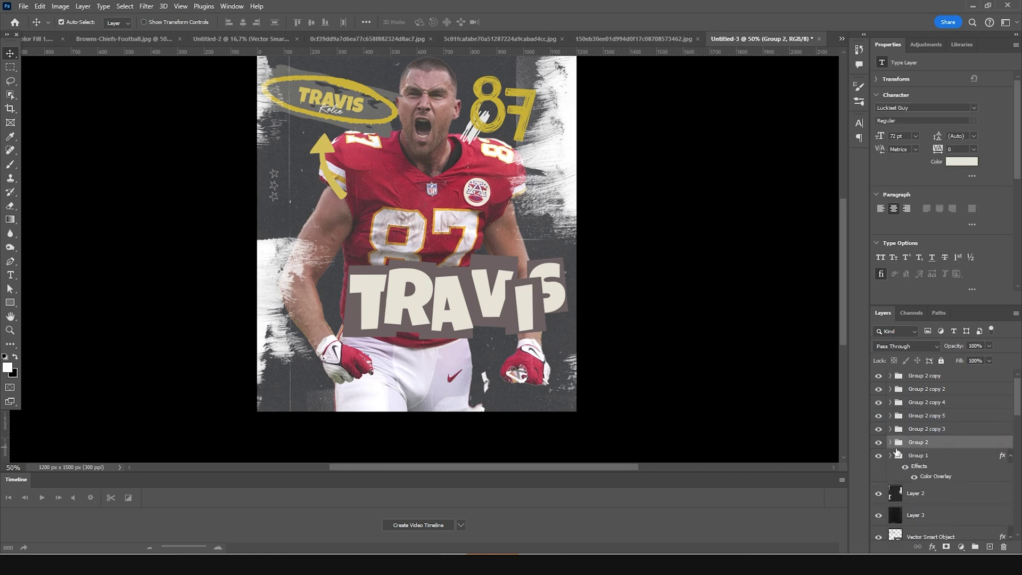
key(Left)
key(Left)
key(Left)
key(Left)
key(Left)
key(Left)
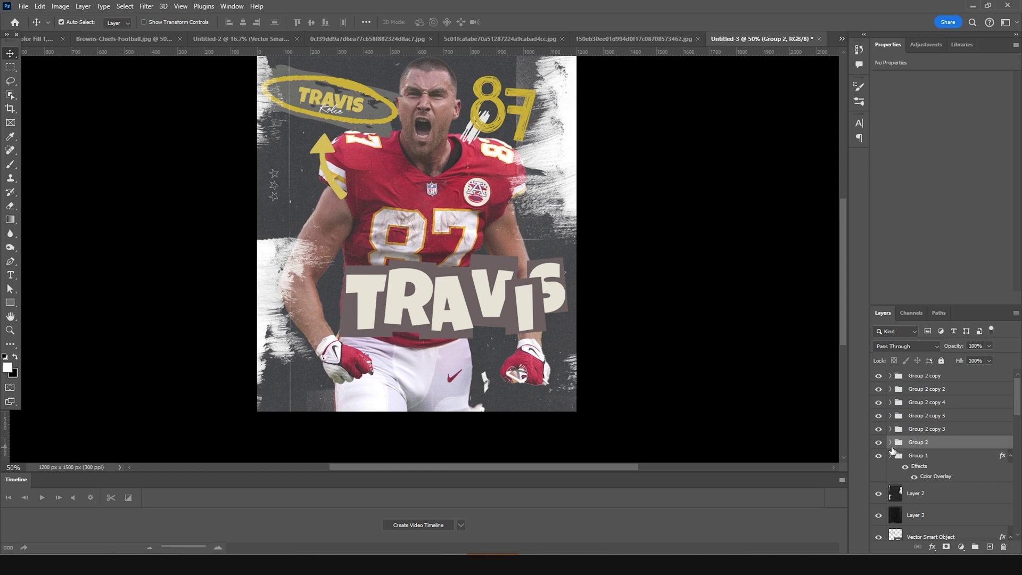
key(Down)
key(Down)
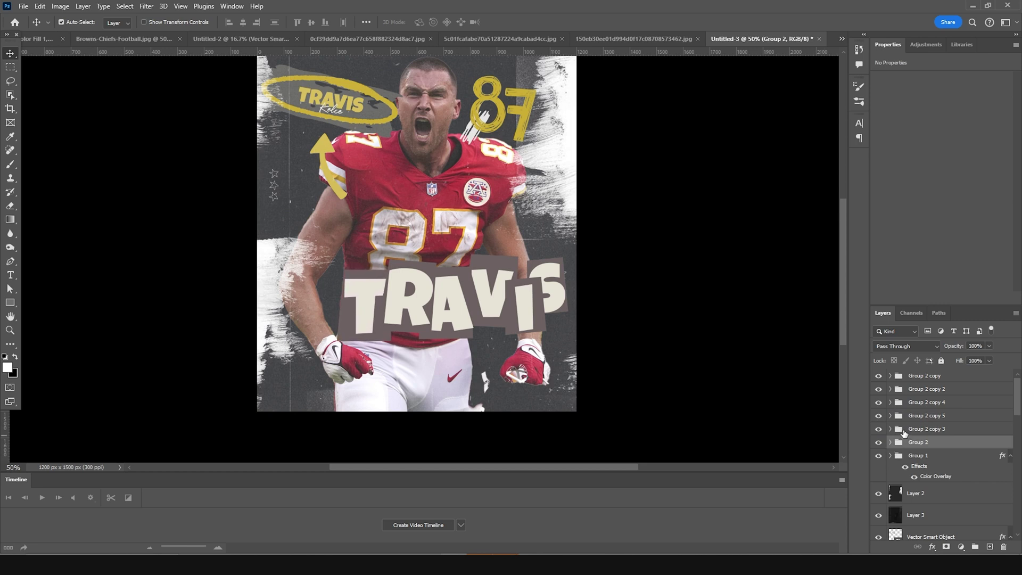
Nudge the V and R tiles' groups slightly up and the A tile's group slightly down to stagger the letters
click(902, 428)
click(903, 444)
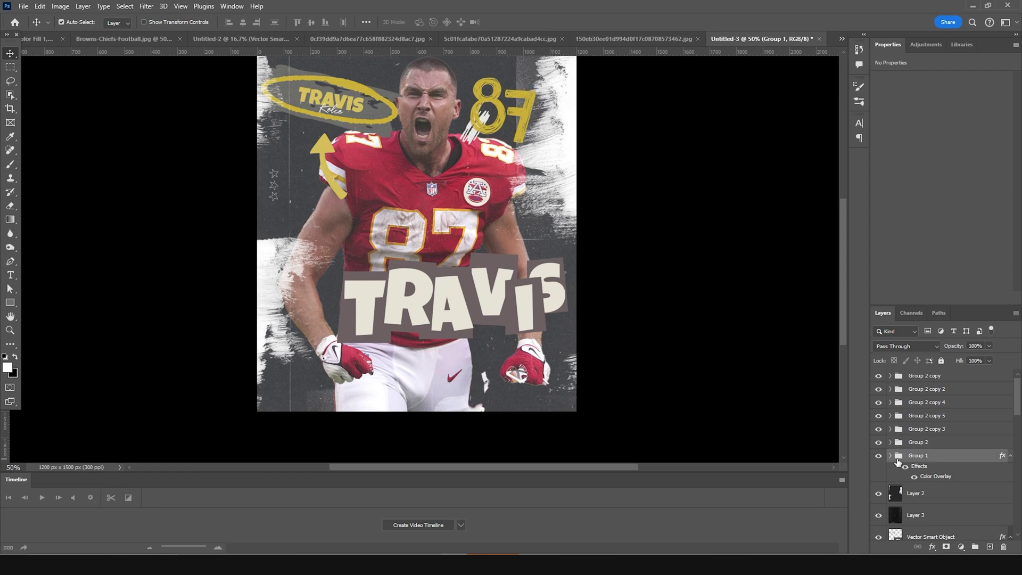
click(900, 421)
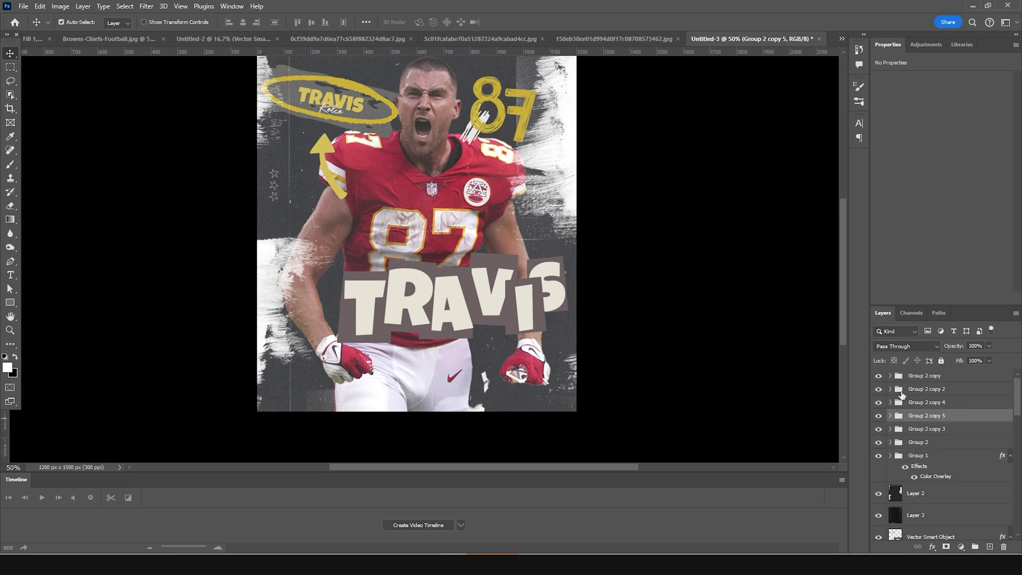
click(901, 394)
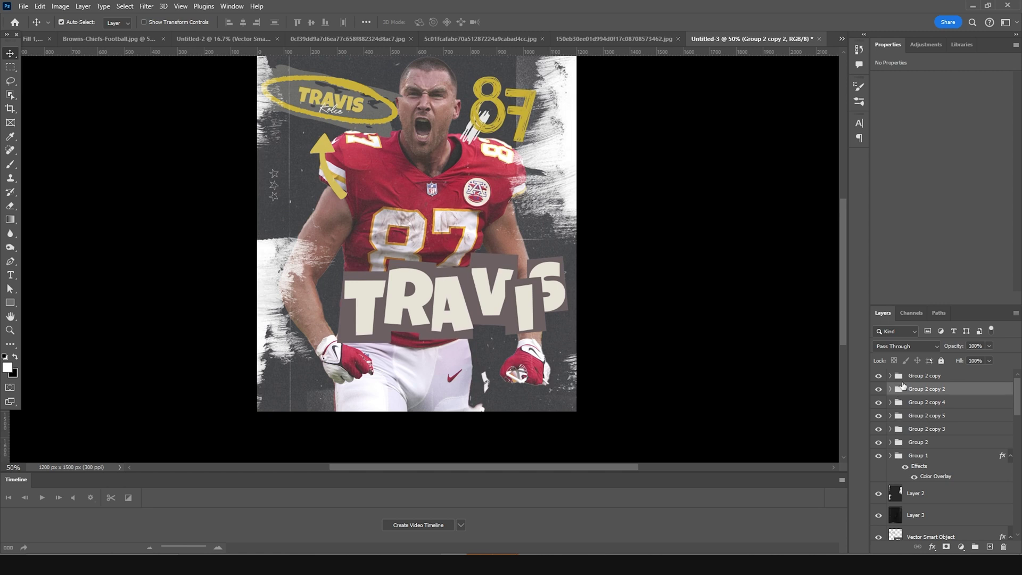
click(901, 379)
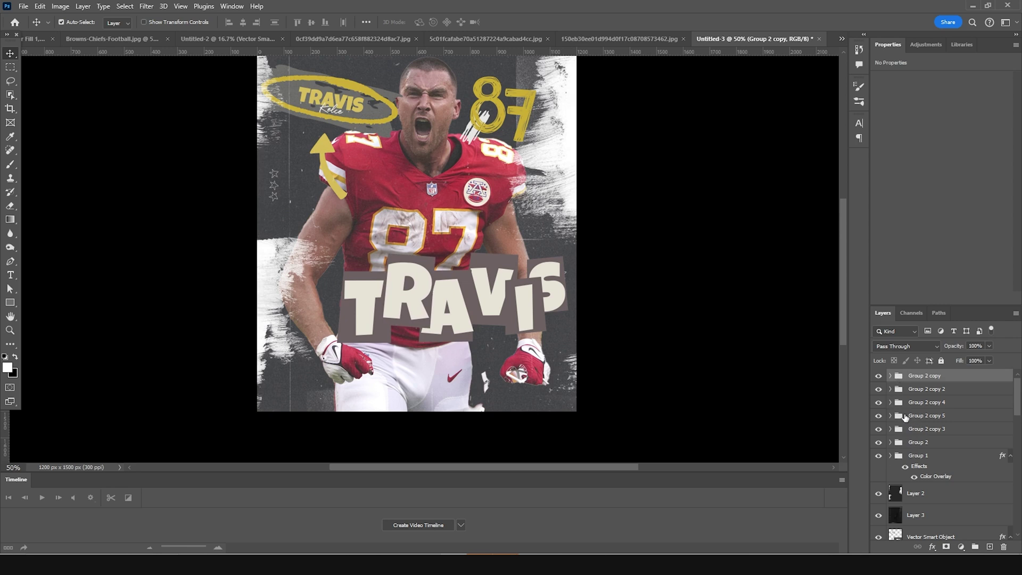
Group all six letter tile groups together and name the new group TITLE
click(557, 277)
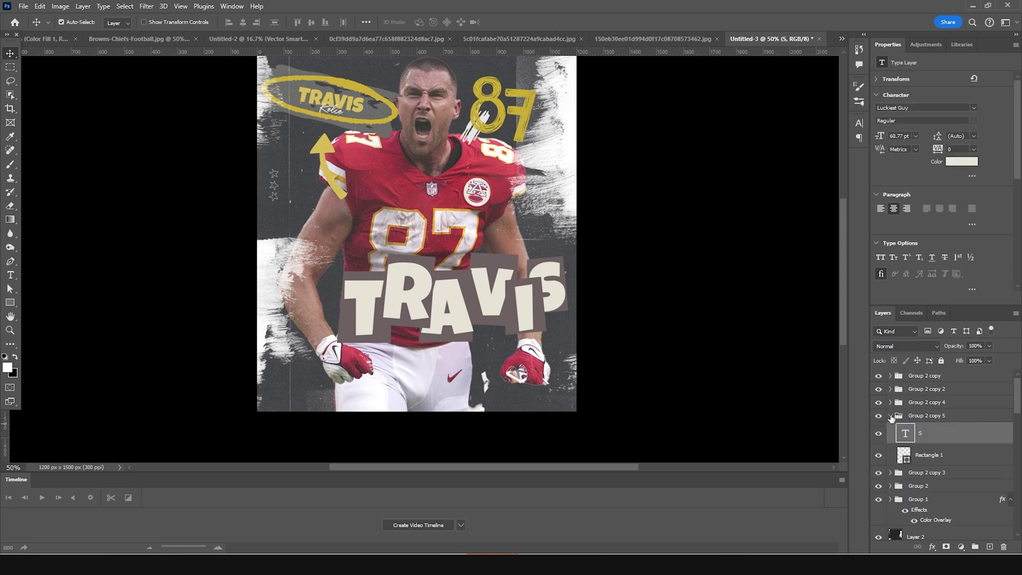
click(889, 416)
click(878, 442)
click(878, 442)
click(901, 444)
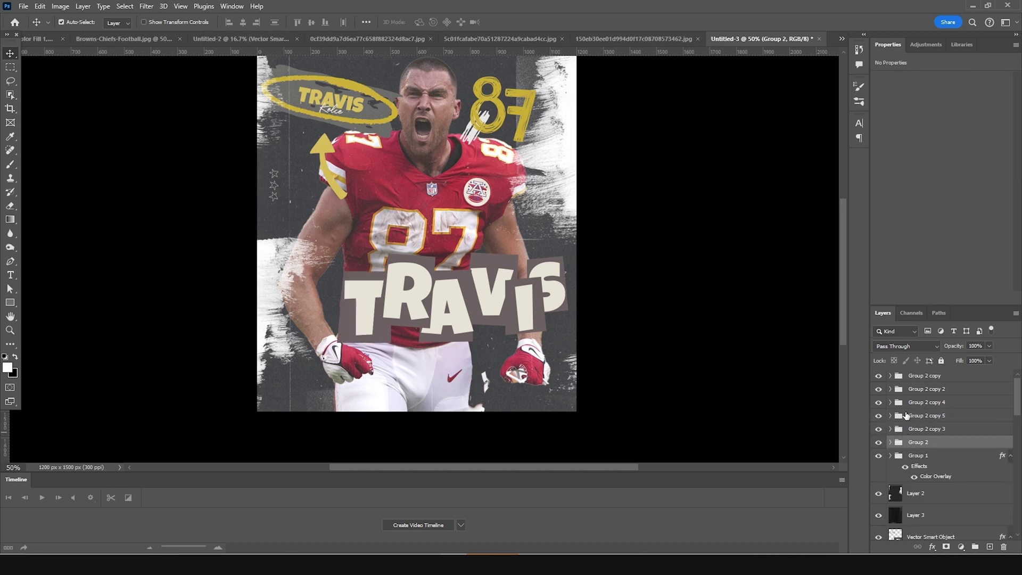
shift+click(902, 379)
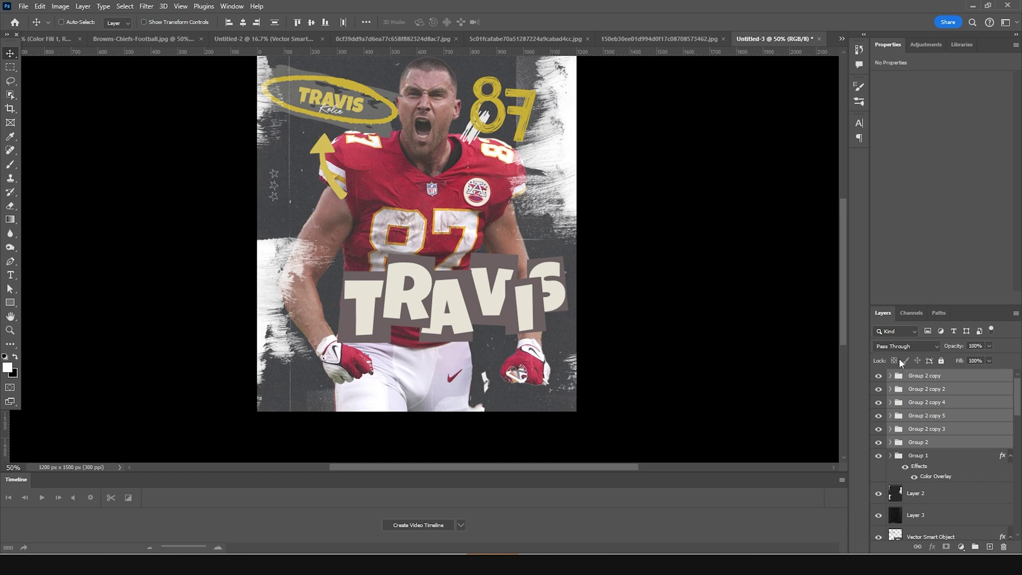
key(ctrl+g)
double_click(915, 378)
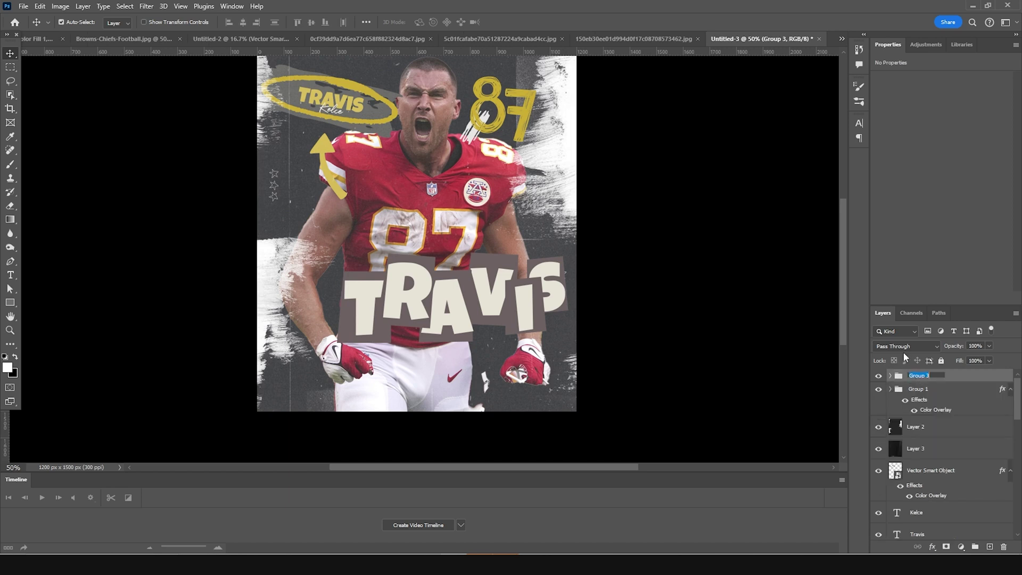
text(TITLE)
key(Return)
Move the TITLE group about 150 px left and 46 px down across the player's waist
key(ctrl+t)
drag(501, 302, 461, 314)
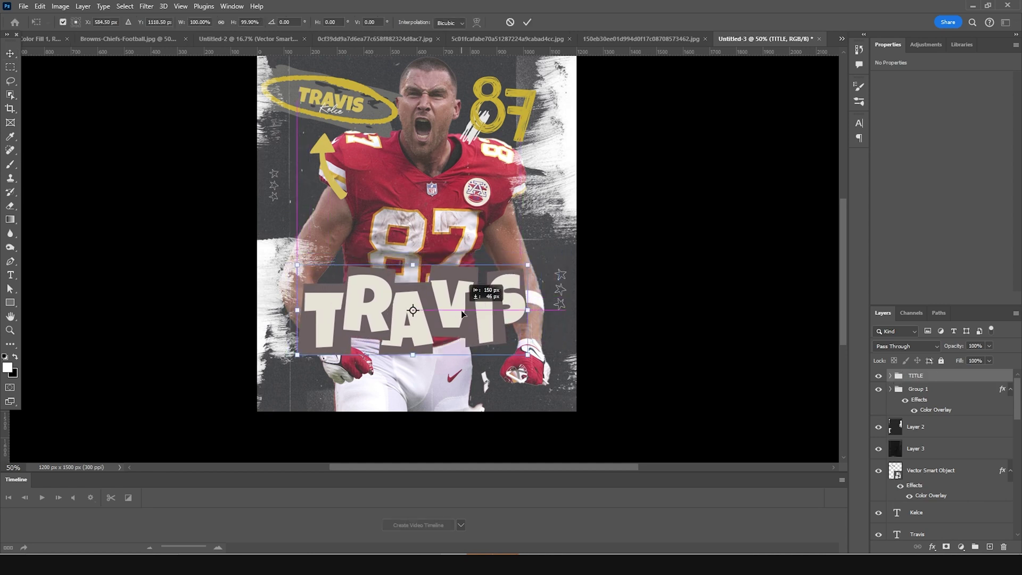
key(Return)
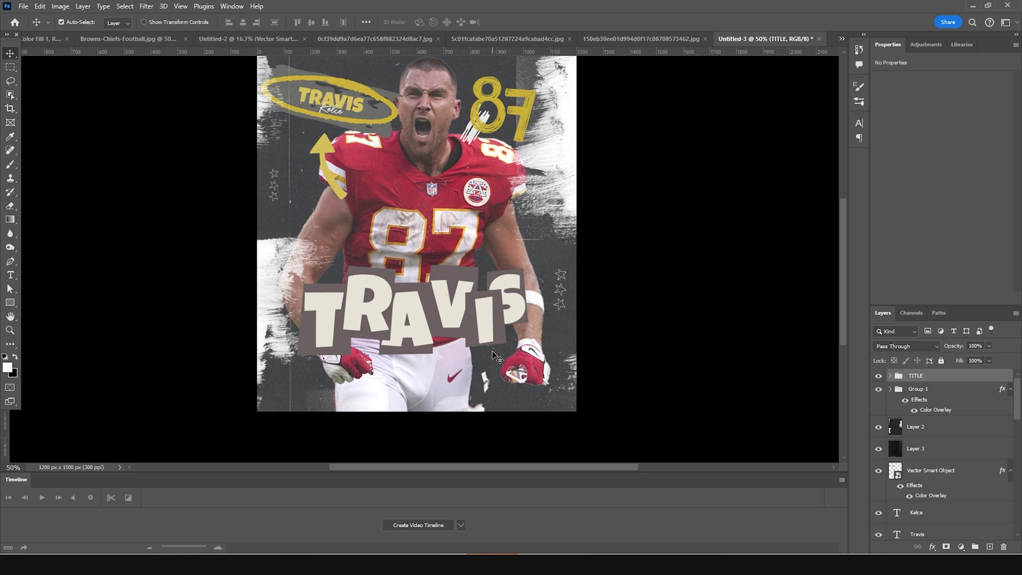
Recolor the I tile's background rectangle dark red (#89272b), based on a color sampled from the jersey
click(502, 323)
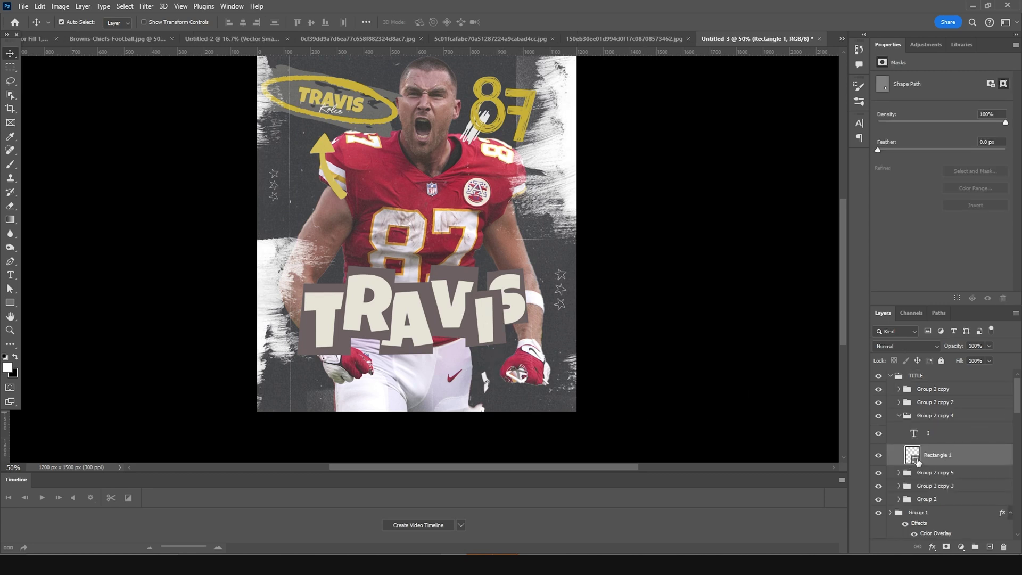
double_click(913, 457)
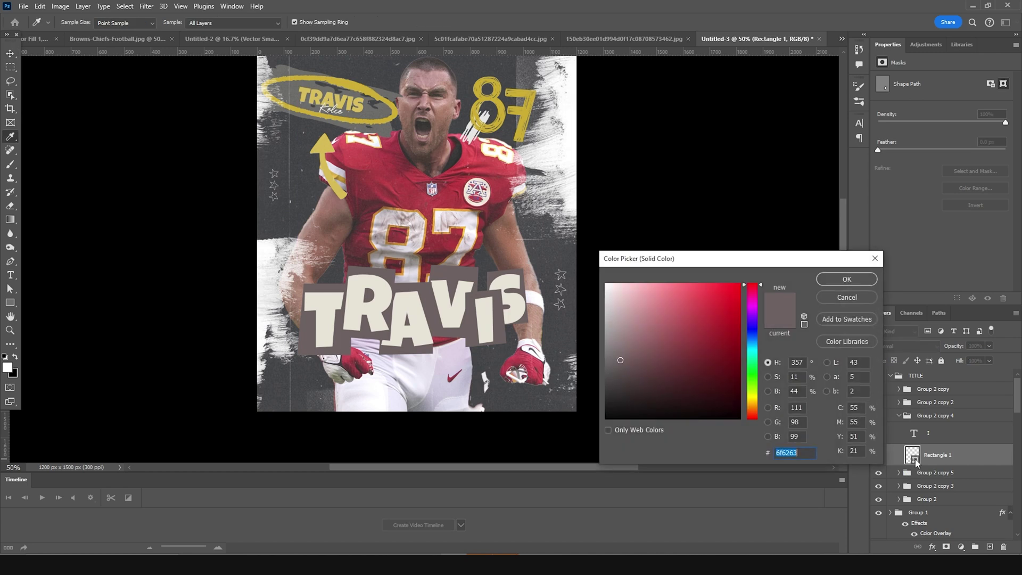
click(378, 188)
mouse_move(635, 379)
mouse_down()
mouse_move(639, 388)
mouse_move(639, 356)
mouse_up()
click(459, 200)
click(702, 346)
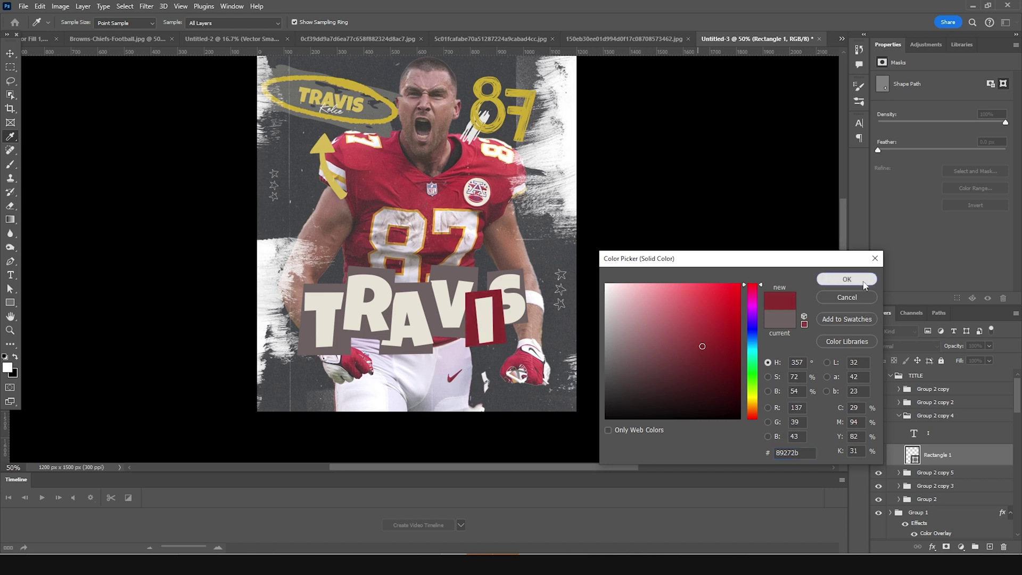
click(875, 278)
Recolor the S tile's background rectangle a darkened yellow, based on the color sampled from the yellow 87
click(526, 323)
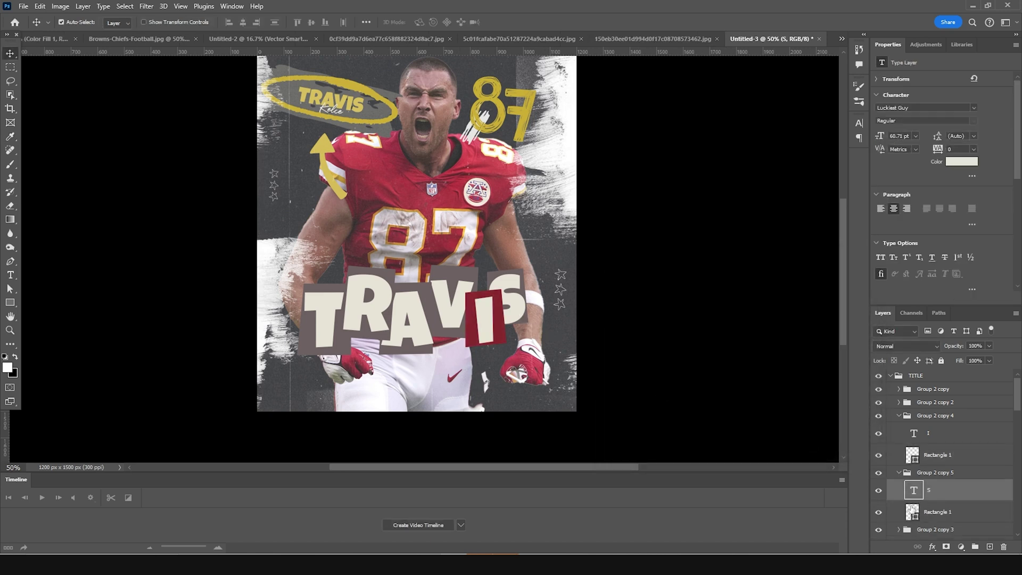
click(911, 511)
double_click(911, 511)
click(525, 122)
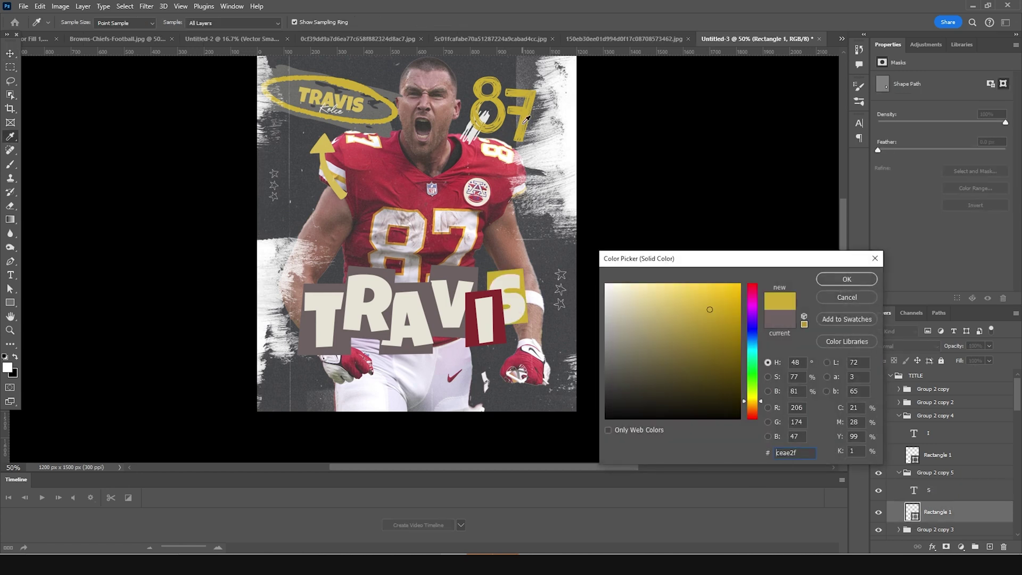
drag(732, 339, 728, 340)
click(834, 279)
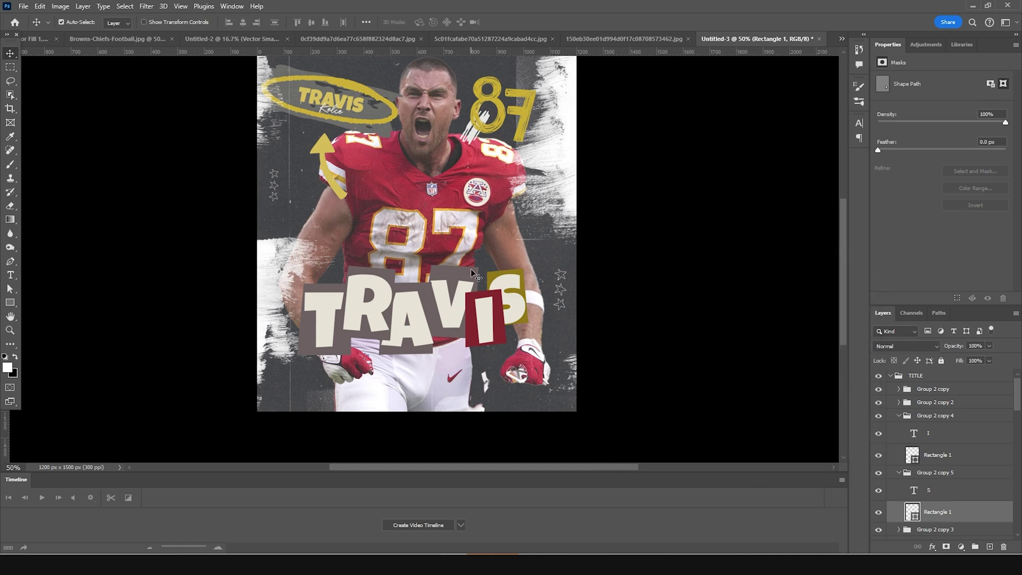
Recolor the V tile's background rectangle dark brownish gray (#4d3b3d), based on a red sampled from the glove
scroll(929, 506, down, 2)
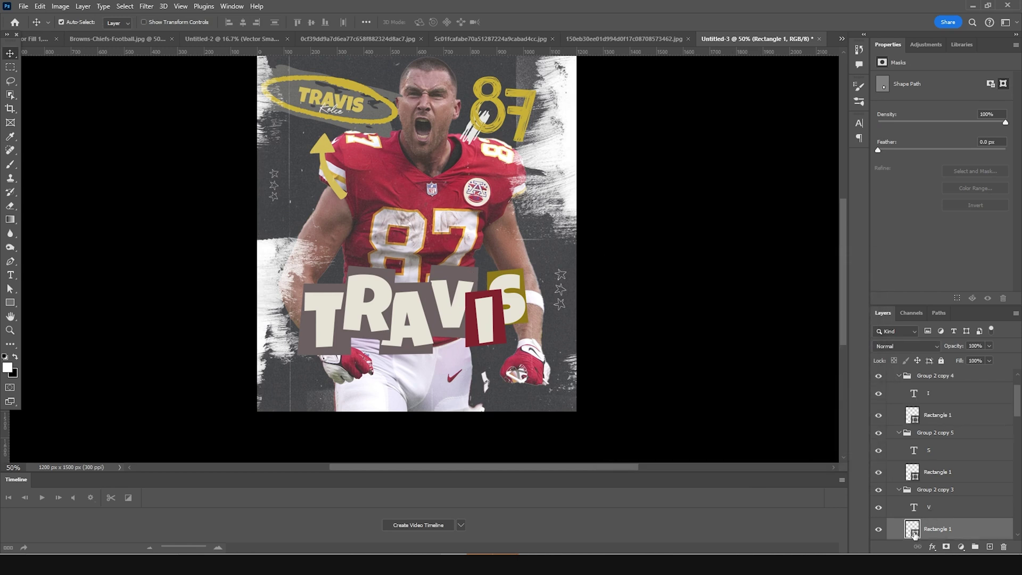
double_click(915, 534)
click(543, 364)
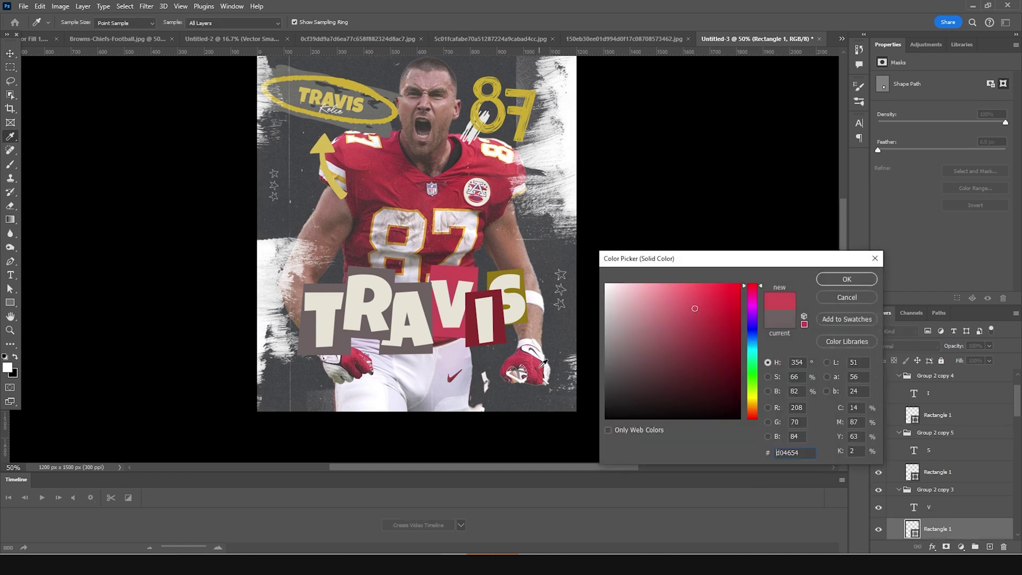
click(638, 382)
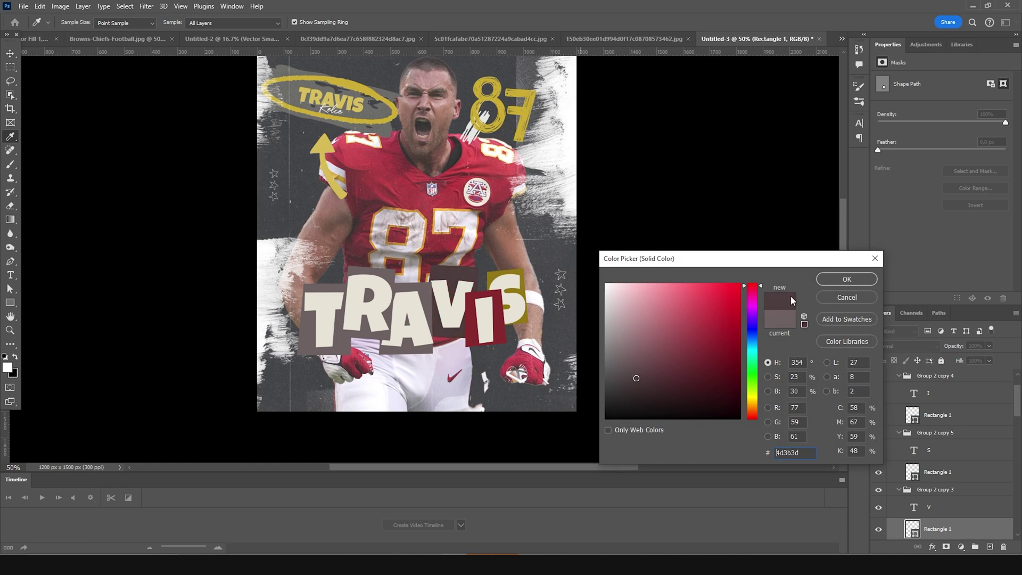
click(853, 279)
Recolor the A tile's background rectangle dark teal (#18494d), trying samples from the I and S tiles before shifting the hue and darkening it
click(427, 292)
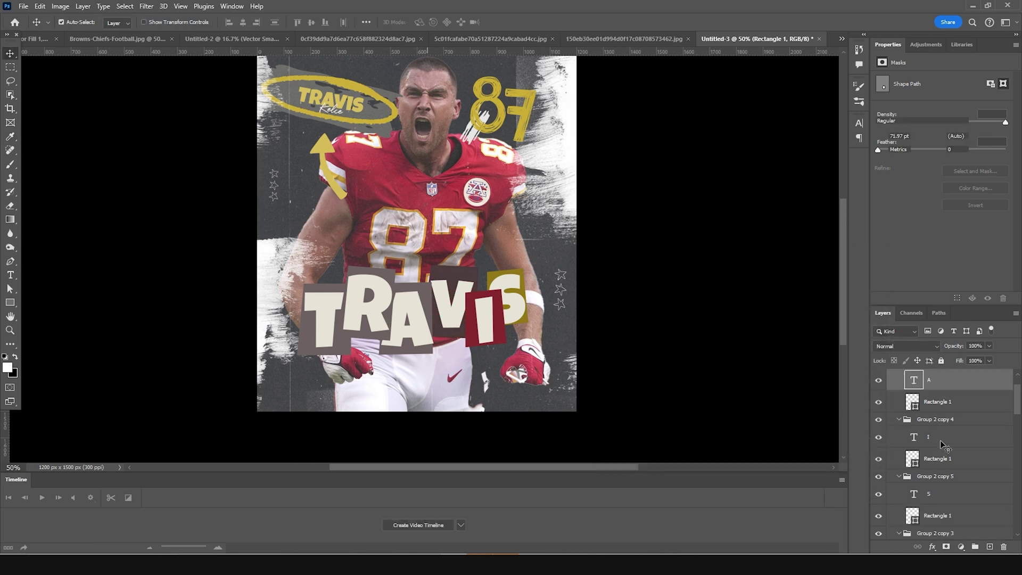
double_click(912, 401)
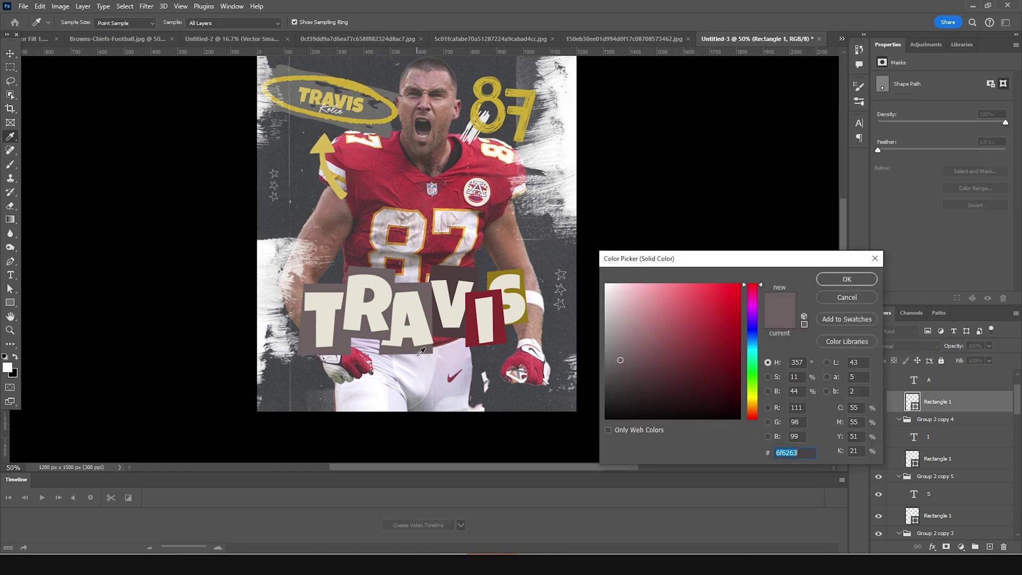
click(472, 318)
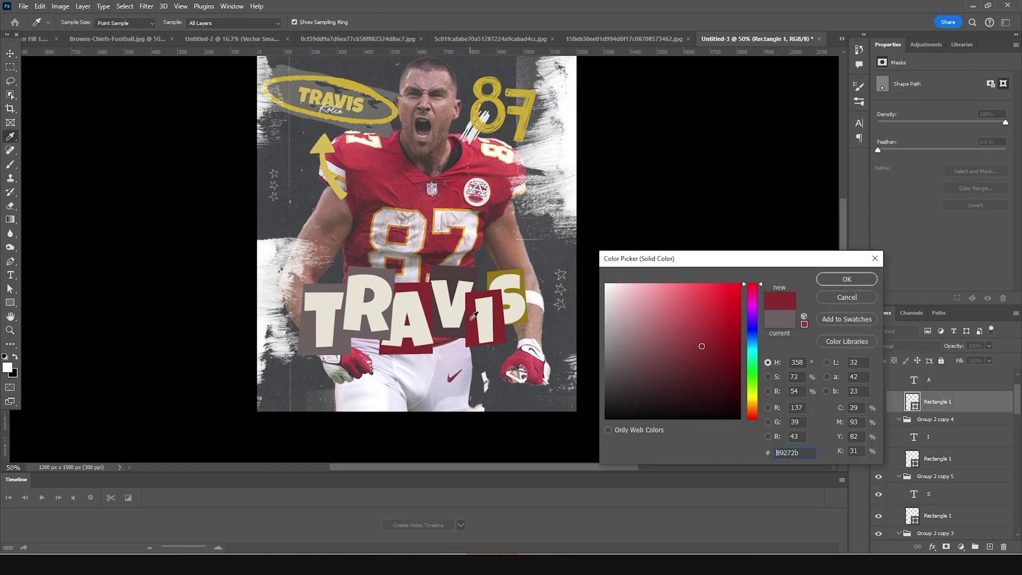
click(499, 275)
click(756, 350)
drag(756, 359, 757, 349)
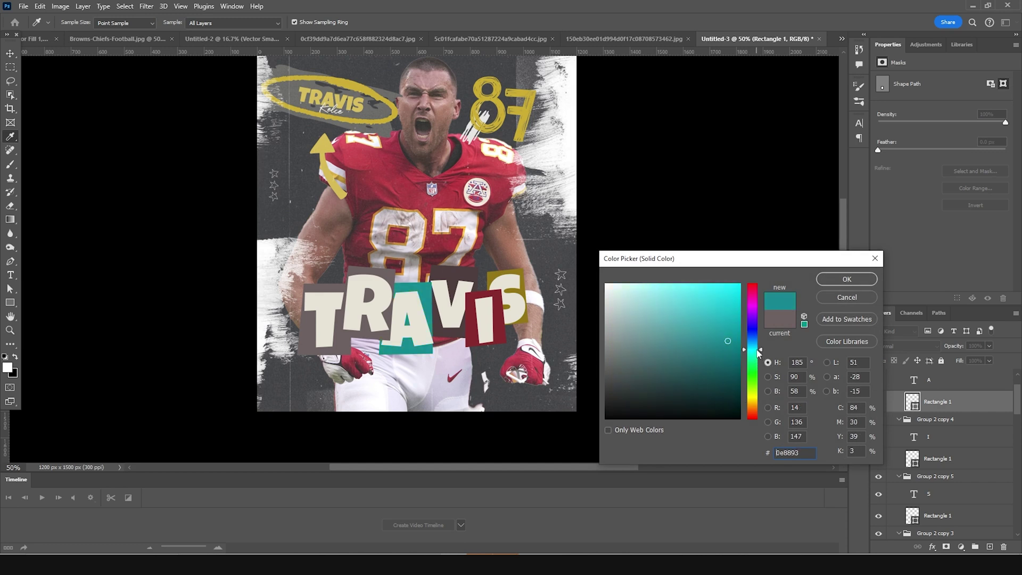
drag(698, 387, 697, 378)
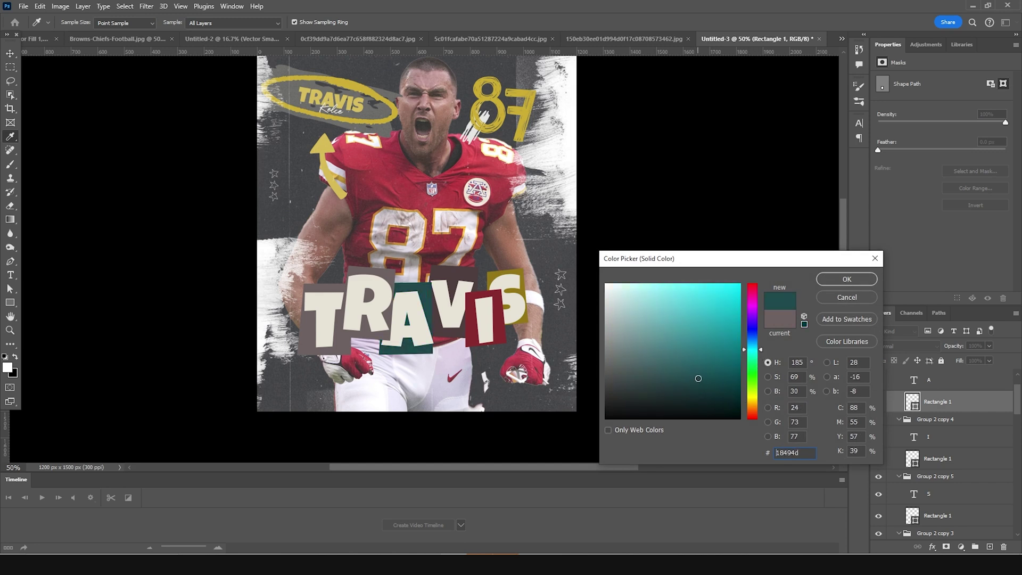
click(847, 280)
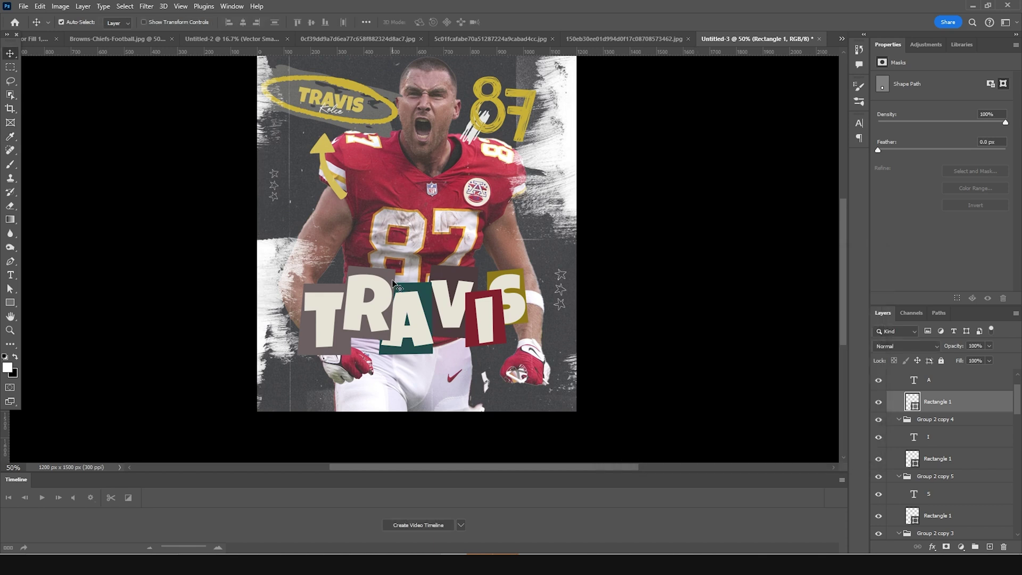
Recolor the R tile's background rectangle muted gray-green (#3c5551), adjusting hue and brightness from a color sampled on the A tile
click(397, 286)
double_click(912, 389)
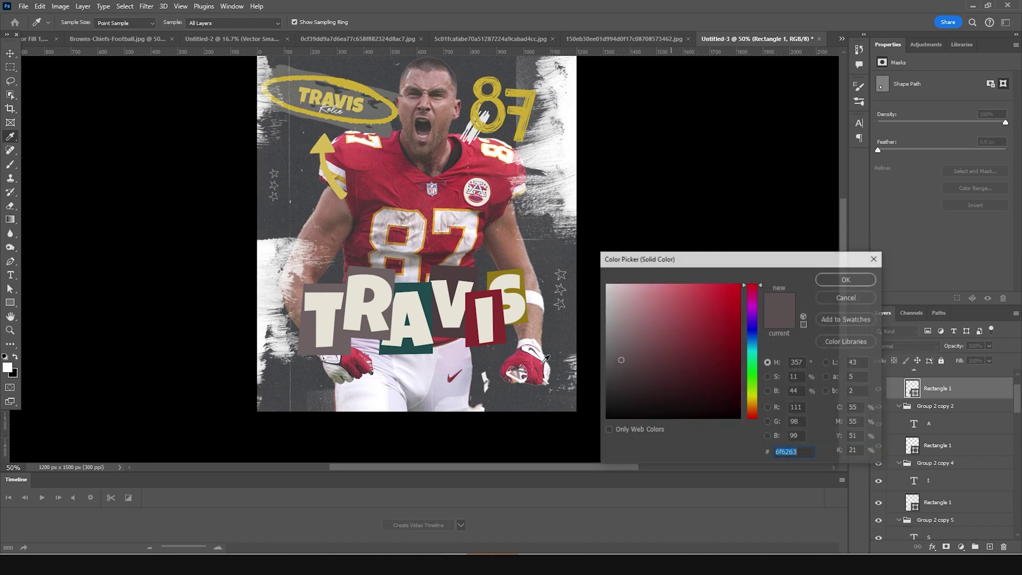
click(431, 348)
drag(758, 326, 759, 355)
mouse_move(653, 402)
mouse_down()
mouse_move(641, 400)
mouse_move(655, 390)
mouse_move(646, 377)
mouse_up()
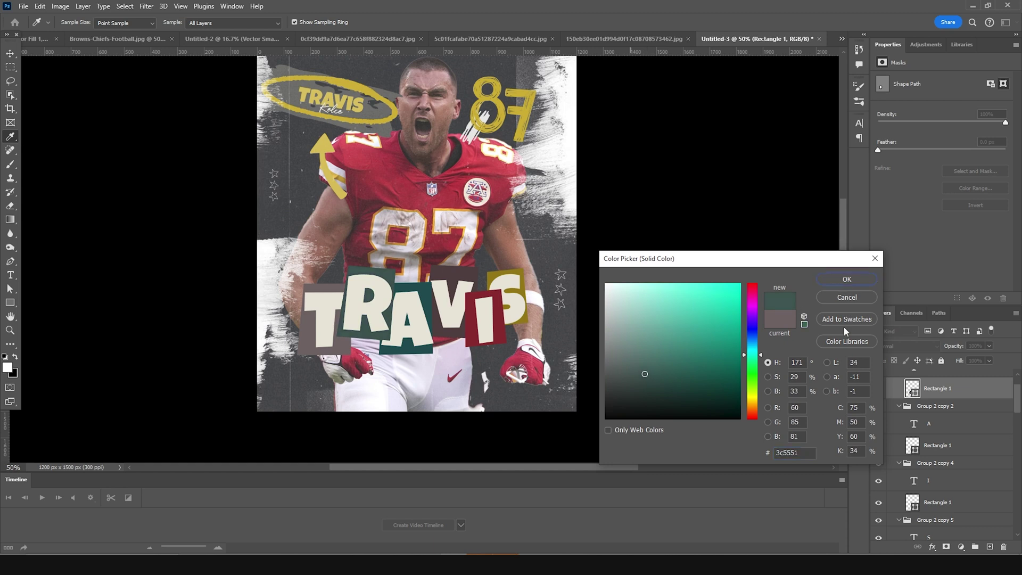
click(847, 279)
Collapse the TITLE group and place it beneath the Layer 2 and Layer 3 textures in the layer order
scroll(930, 437, up, 2)
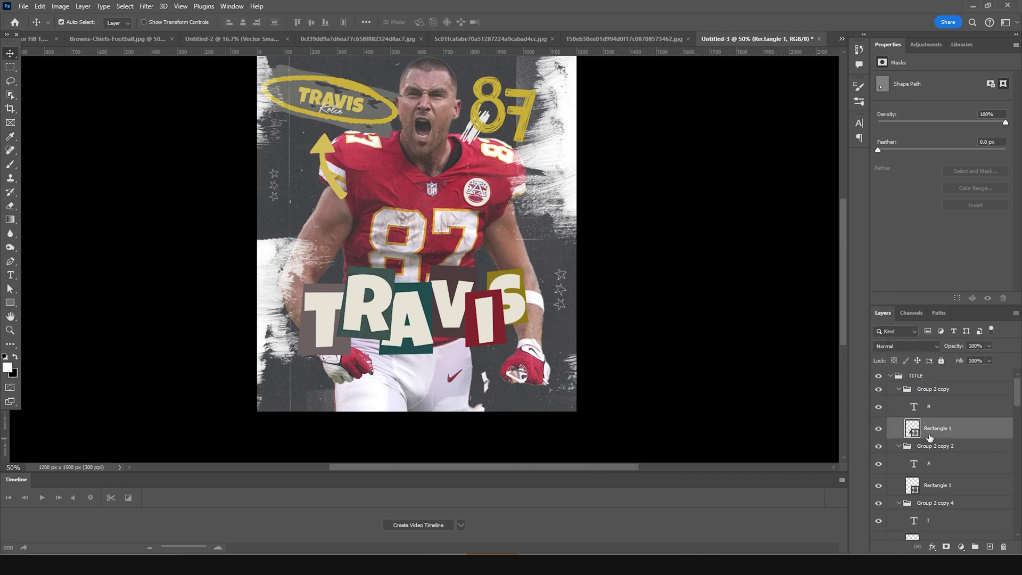
click(889, 377)
drag(897, 383, 881, 463)
Shift the TITLE group slightly left and down across the player's waist and scale it down a little
key(ctrl+t)
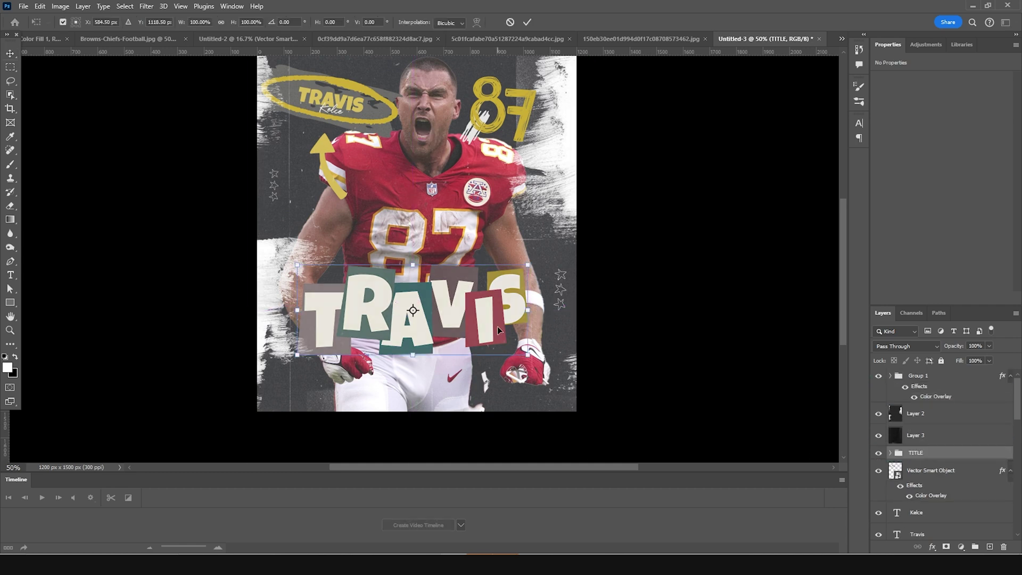
mouse_move(497, 327)
mouse_down()
mouse_move(477, 333)
mouse_move(484, 329)
mouse_up()
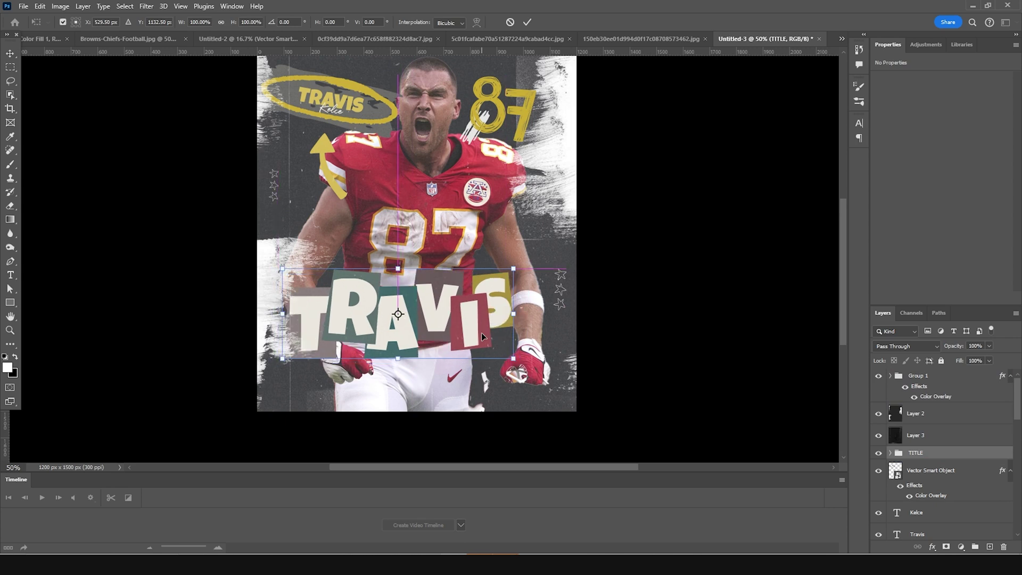
drag(514, 361, 502, 347)
key(Return)
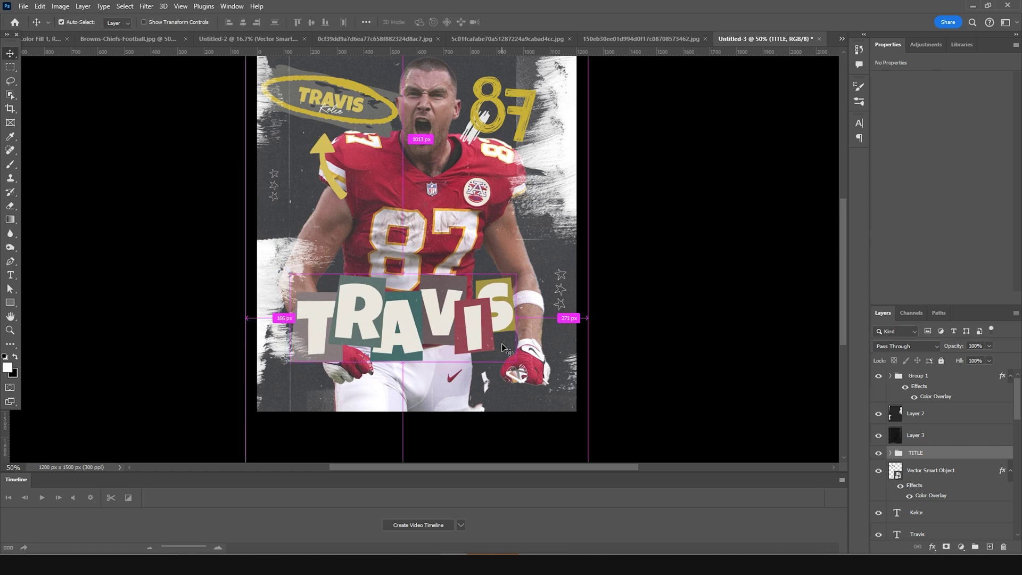
Copy the zigzag scribble from Untitled-2 onto the poster, scale it to about 38% width and 68% height, and rotate it about 18°
key(ctrl+minus)
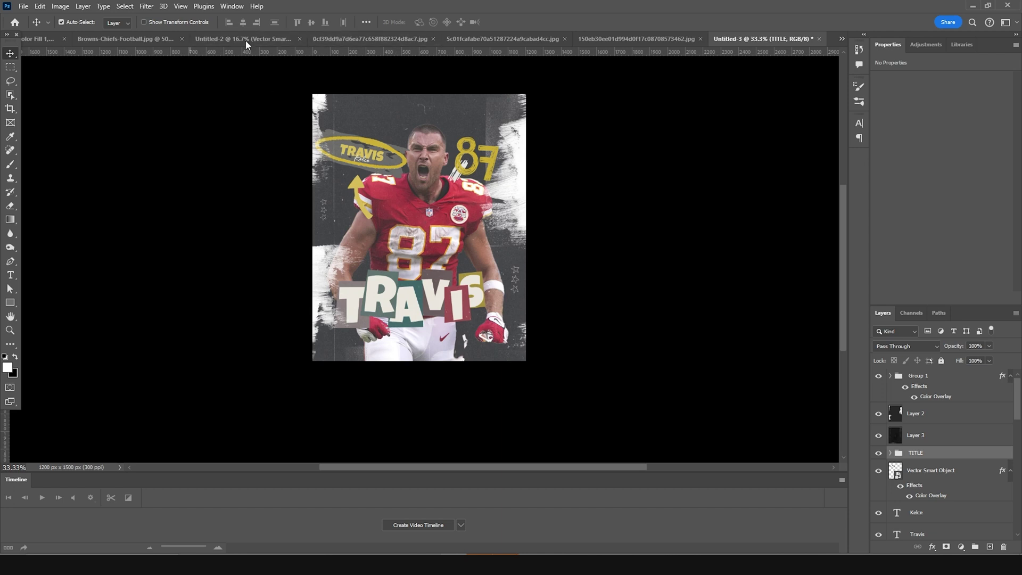
click(231, 46)
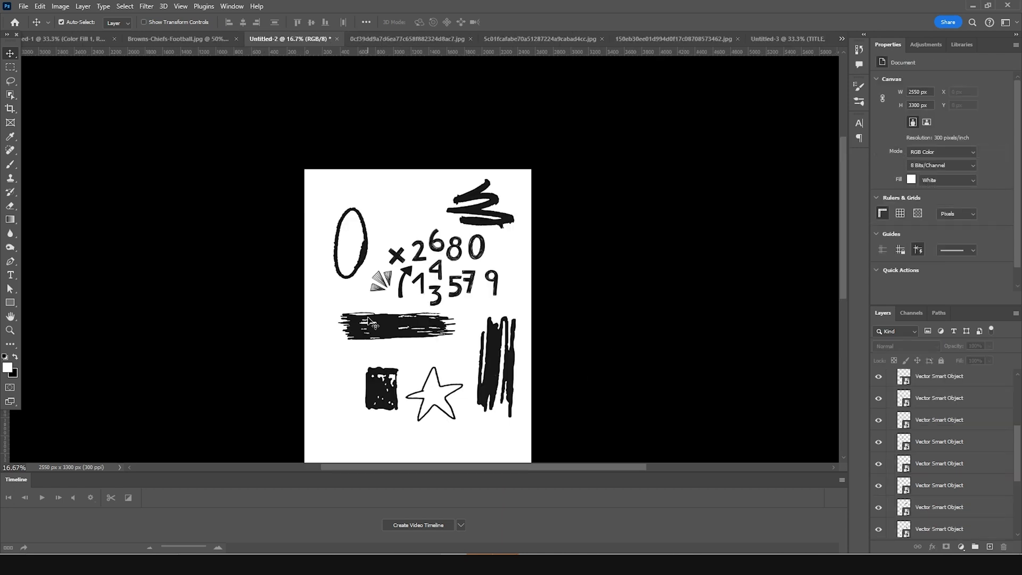
click(482, 210)
mouse_move(482, 210)
mouse_down()
mouse_move(485, 180)
mouse_move(674, 84)
mouse_move(825, 37)
mouse_move(804, 40)
mouse_move(531, 275)
mouse_move(492, 278)
mouse_up()
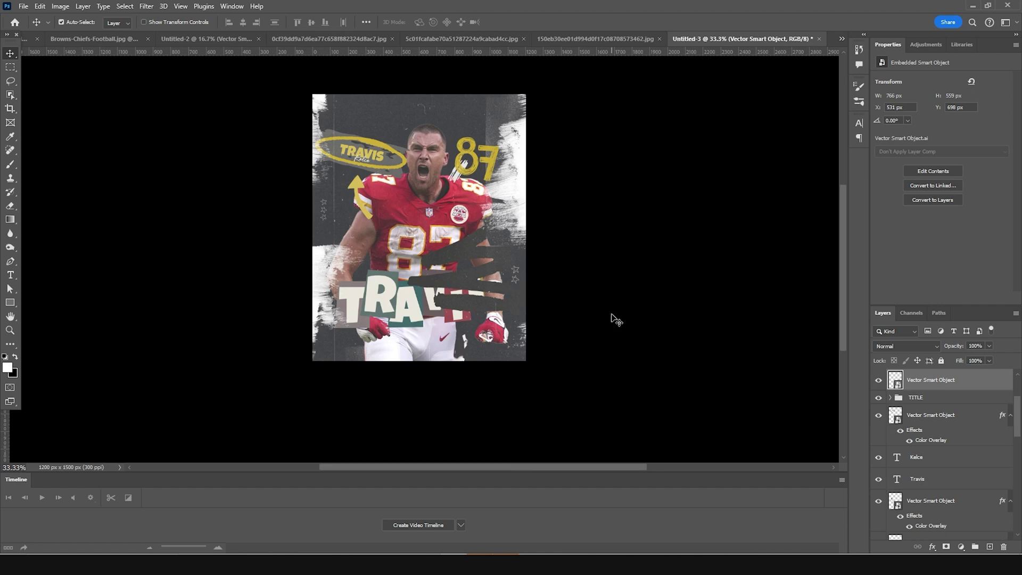
key(ctrl+t)
mouse_move(566, 201)
mouse_down()
mouse_move(570, 245)
mouse_move(529, 229)
mouse_move(484, 234)
mouse_move(446, 261)
mouse_move(482, 248)
mouse_move(450, 258)
mouse_up()
key(Return)
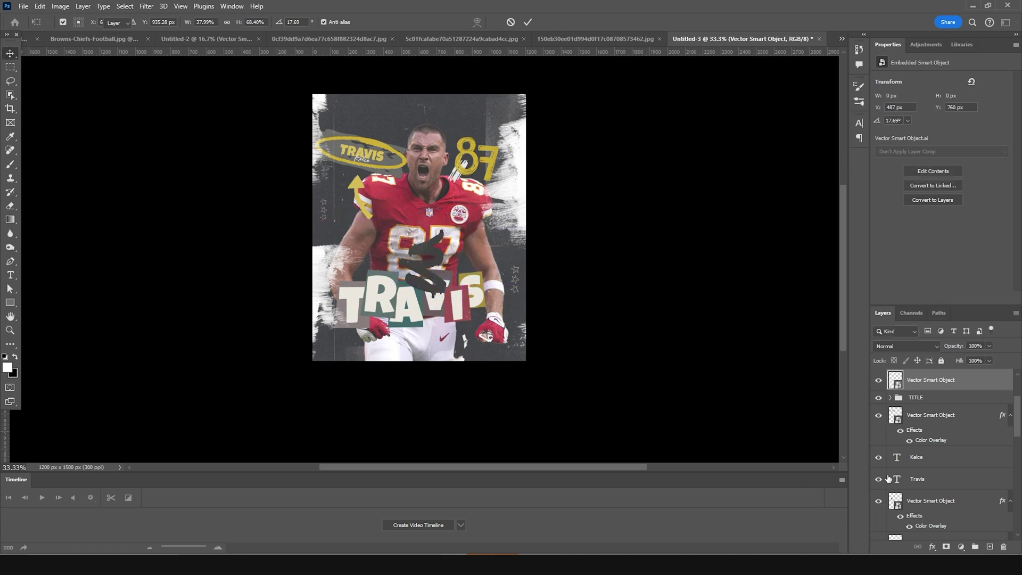
Place the zigzag scribble layer below the TITLE group, rotate it to about 62°, and move it behind the S tile by the wristband
drag(928, 380, 928, 405)
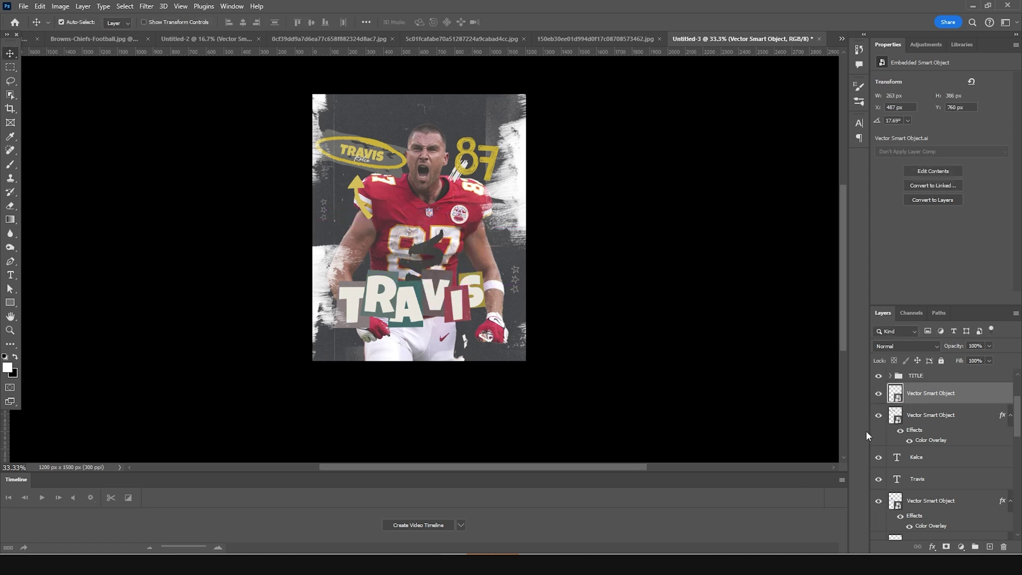
key(ctrl+t)
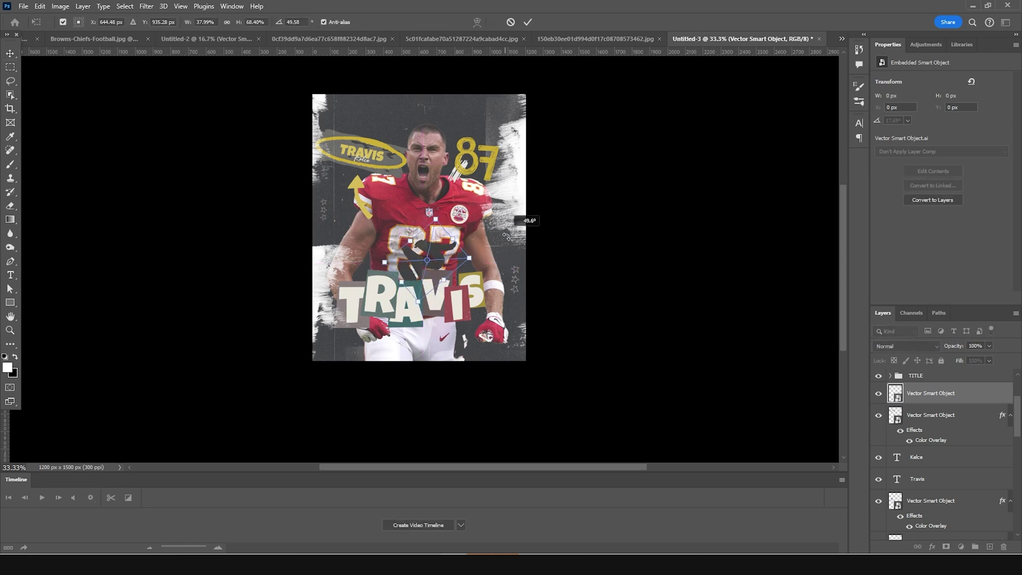
mouse_move(446, 276)
mouse_down()
mouse_move(366, 287)
mouse_move(486, 296)
mouse_up()
key(Return)
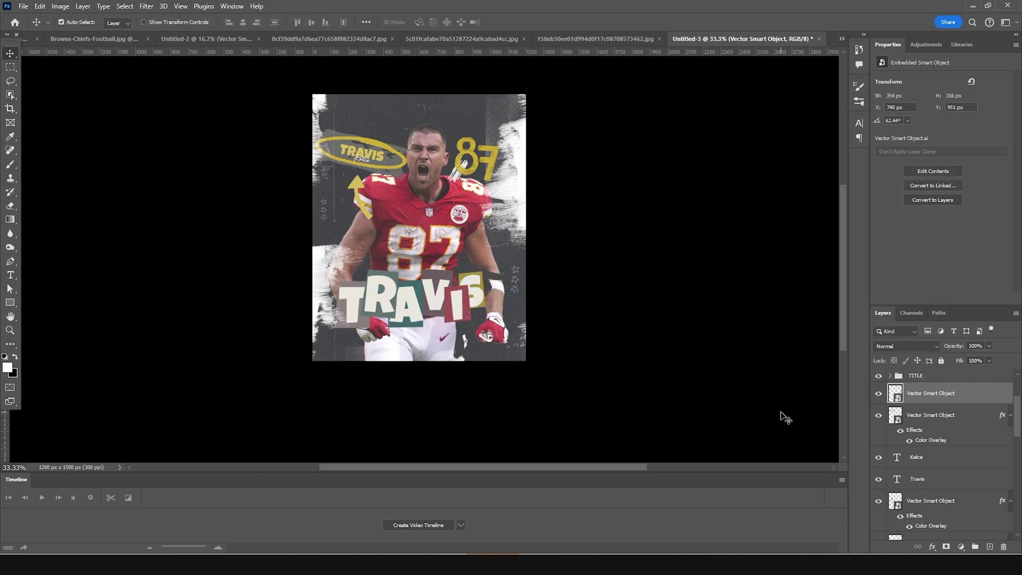
Copy the vertical brush-stroke doodle from Untitled-2 onto the poster over the player, directly below the TITLE group
click(208, 38)
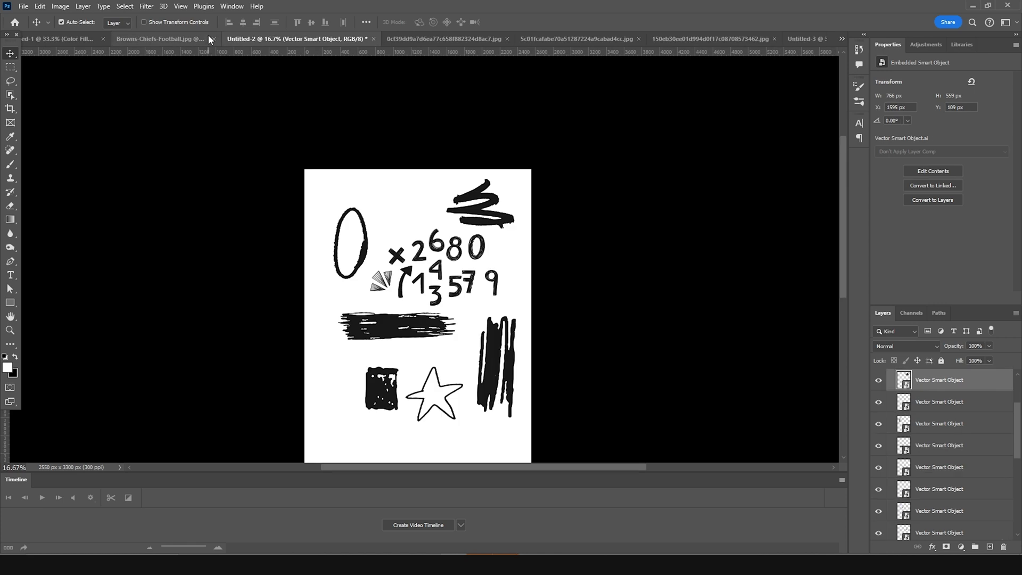
click(395, 327)
mouse_move(395, 328)
mouse_down()
mouse_move(535, 245)
mouse_move(354, 334)
mouse_move(368, 340)
mouse_up()
click(494, 354)
mouse_move(495, 354)
mouse_down()
mouse_move(792, 87)
mouse_move(795, 41)
mouse_up()
drag(421, 290, 420, 290)
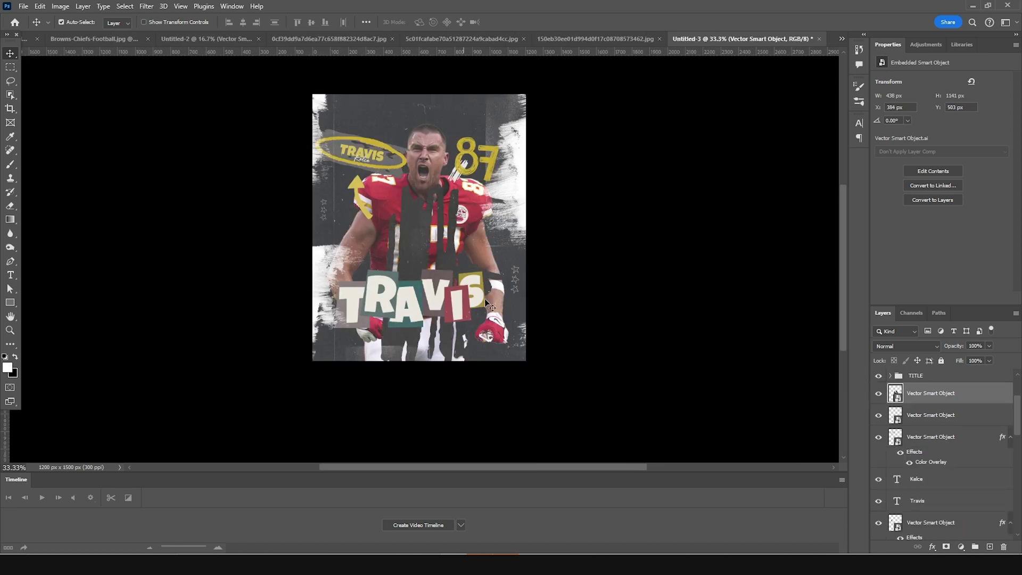
Rotate the brush-stroke doodle to about -101.5°, scale it to about 79%, and position it behind the TRAVIS tiles
key(ctrl+t)
drag(482, 170, 326, 164)
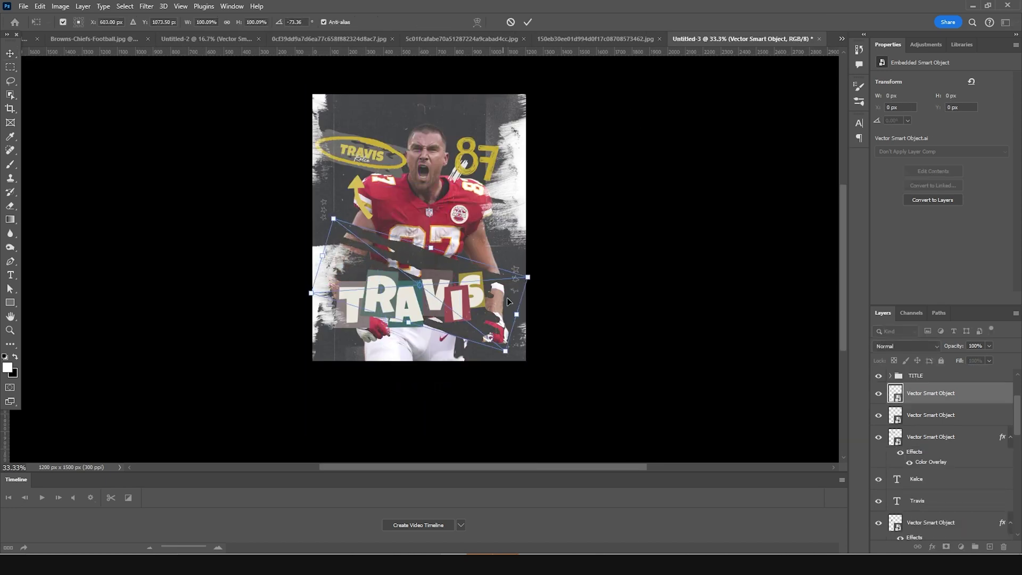
mouse_move(528, 281)
mouse_down()
mouse_move(507, 278)
mouse_move(511, 222)
mouse_up()
mouse_move(464, 287)
mouse_down()
mouse_move(403, 305)
mouse_move(476, 298)
mouse_move(426, 302)
mouse_move(441, 301)
mouse_up()
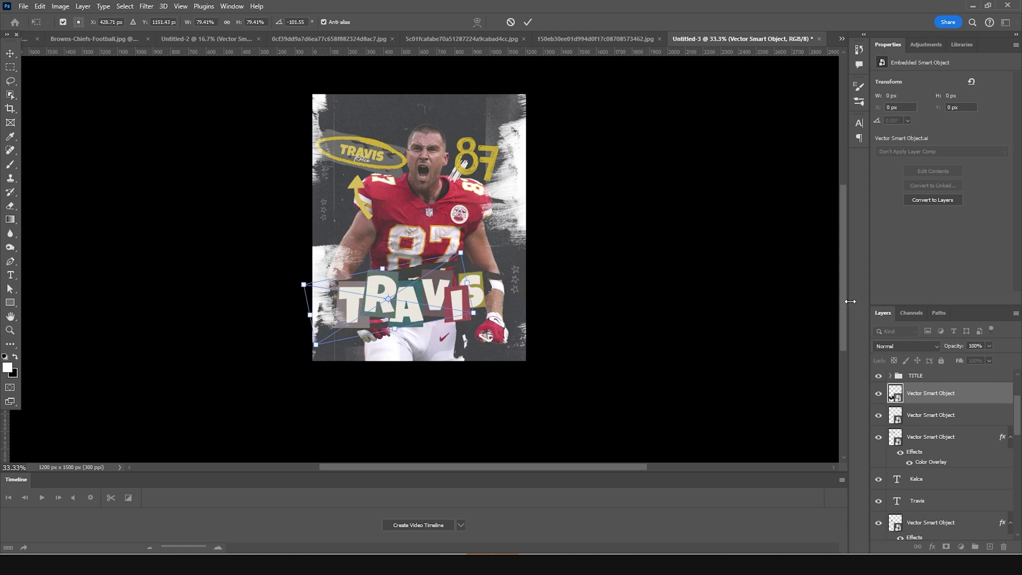
key(Return)
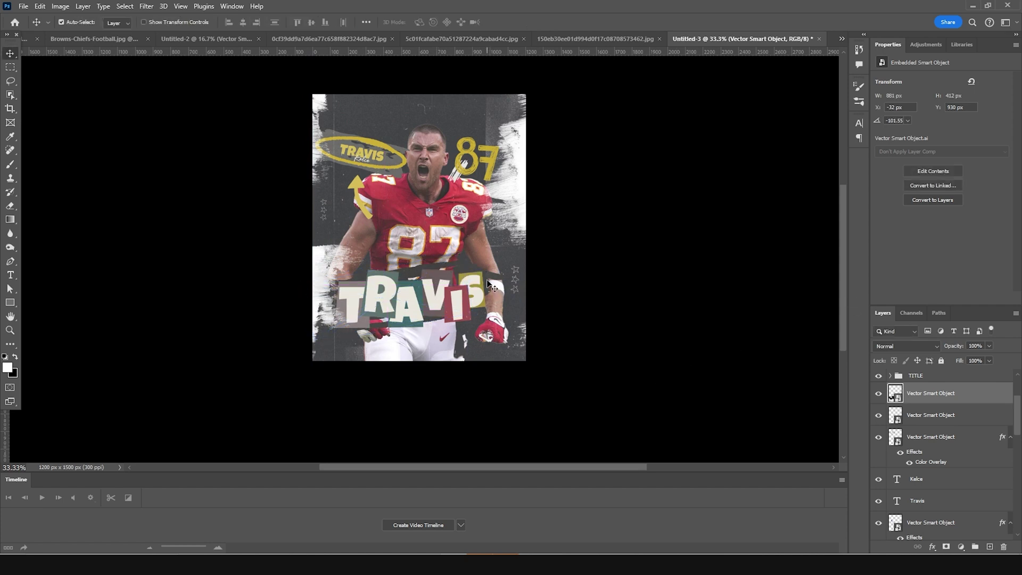
Move the zigzag scribble from the wristband to the player's opposite upper arm at the poster's left edge
right_click(490, 285)
click(498, 311)
key(ctrl+t)
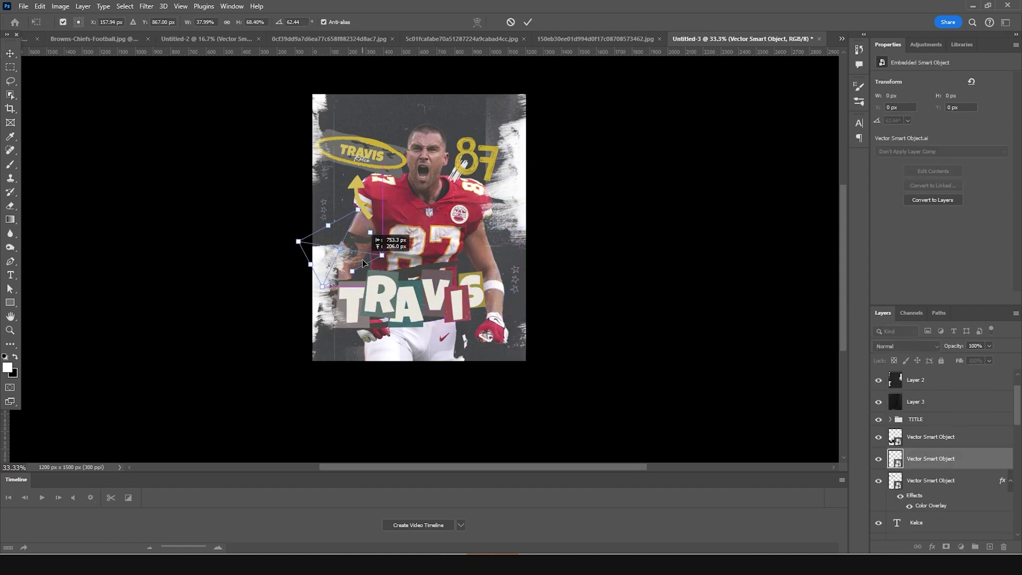
key(Return)
Give the zigzag scribble an off-white Color Overlay (#dddcda)
click(856, 200)
click(606, 302)
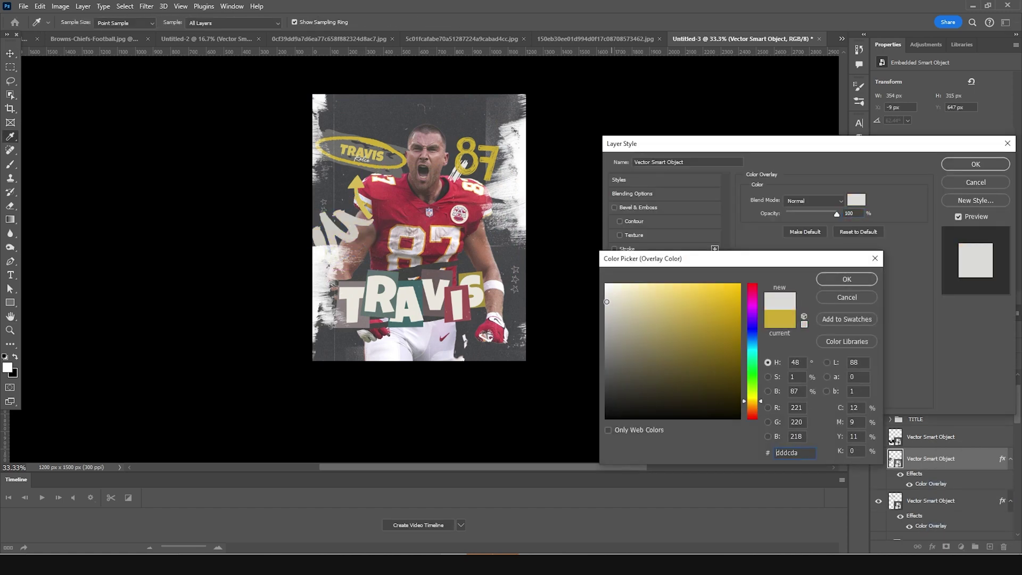
key(Return)
key(Return)
key(v)
Add two lines of Lorem ipsum placeholder text across the player's chest in Tw Cen MT Regular at 6 pt
key(t)
click(380, 240)
click(905, 108)
click(945, 183)
click(916, 136)
click(904, 141)
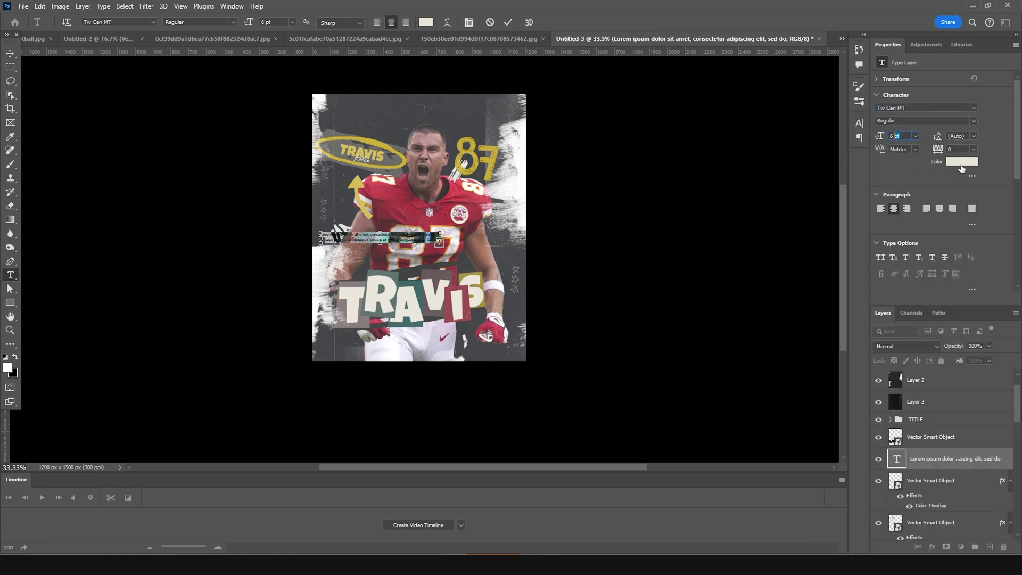
click(16, 54)
Rotate the placeholder text to -90°, scale it to about 73%, and position it vertically beside the stars along the poster's left edge
key(ctrl+plus)
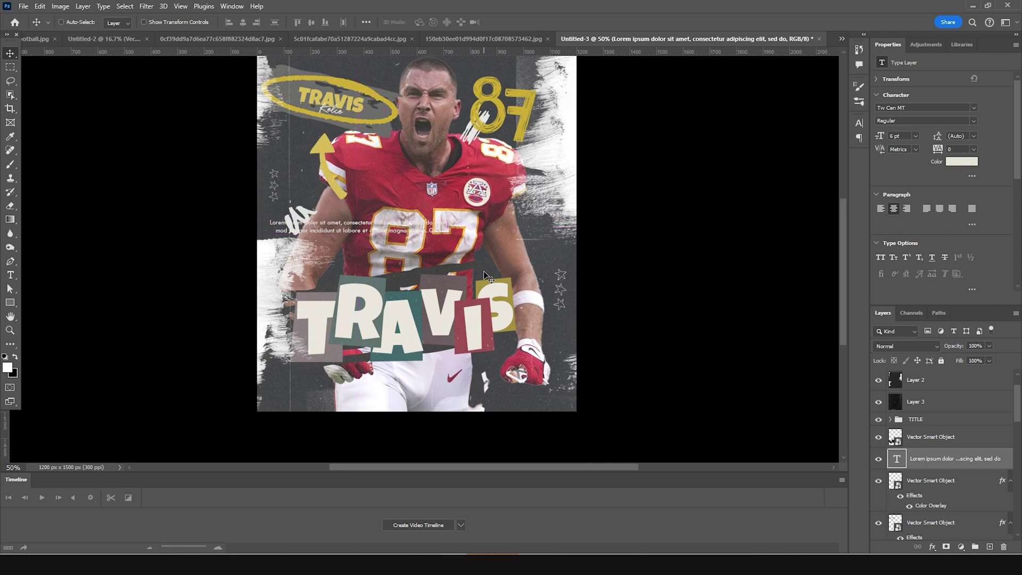
key(ctrl+t)
drag(484, 212, 291, 140)
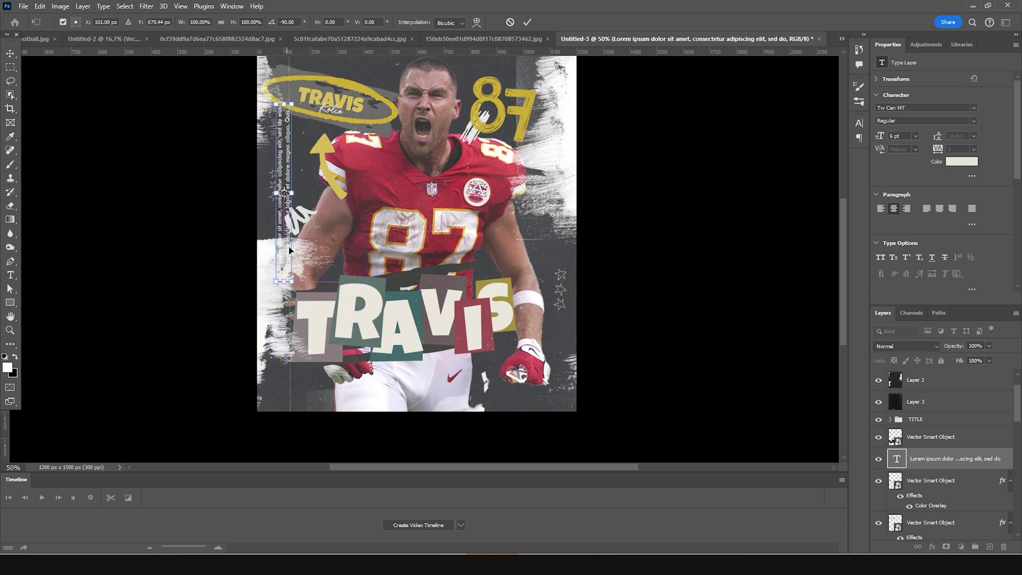
drag(291, 283, 290, 258)
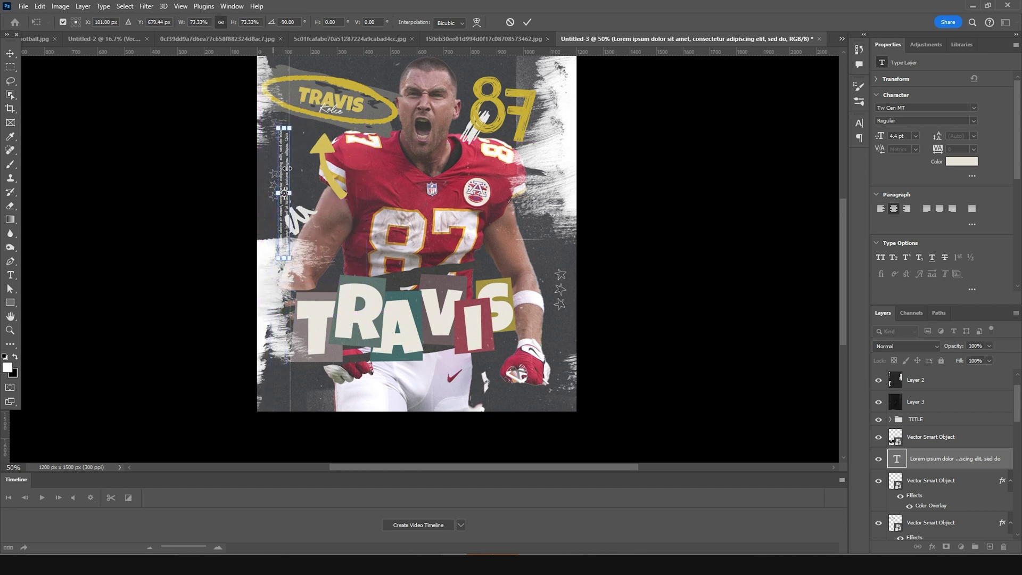
drag(287, 155, 289, 140)
key(Return)
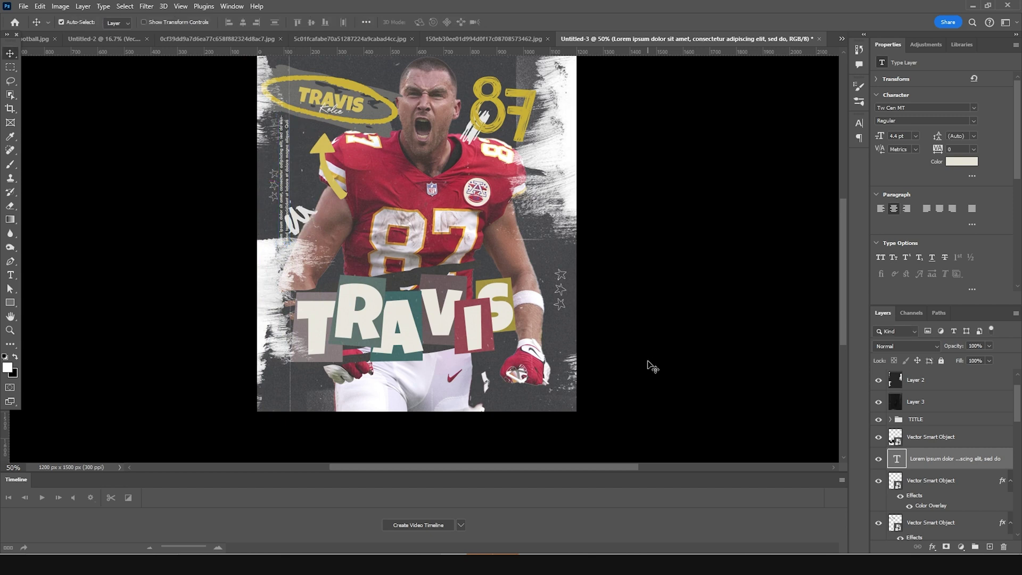
Duplicate the vertical placeholder text and move the copy below the stars at the poster's lower right edge
key(ctrl+j)
key(ctrl+t)
drag(284, 162, 563, 370)
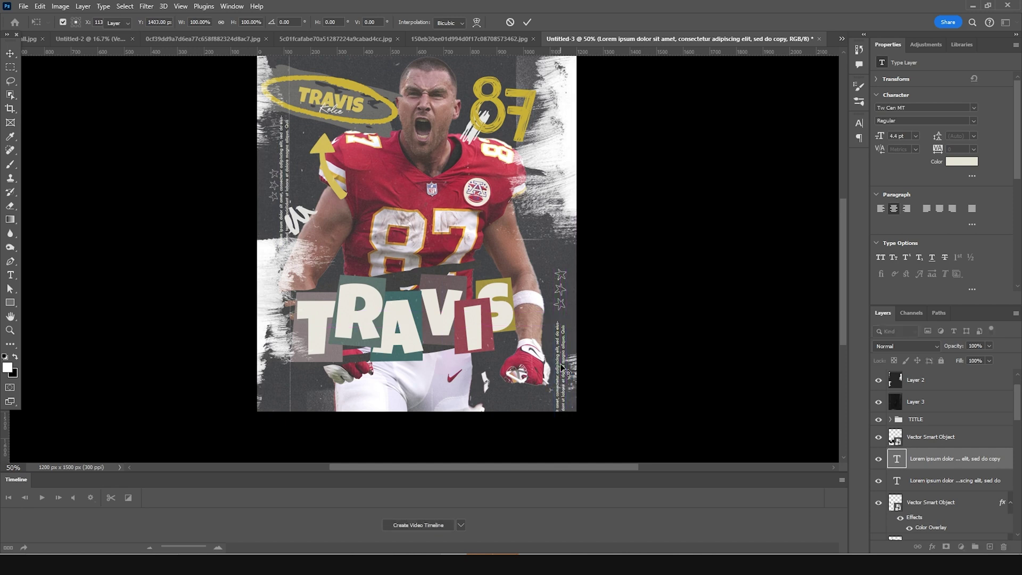
key(Return)
Add a centered 6 pt Lorem ipsum text box along the bottom of the poster, below the TRAVIS tiles
key(ctrl+minus)
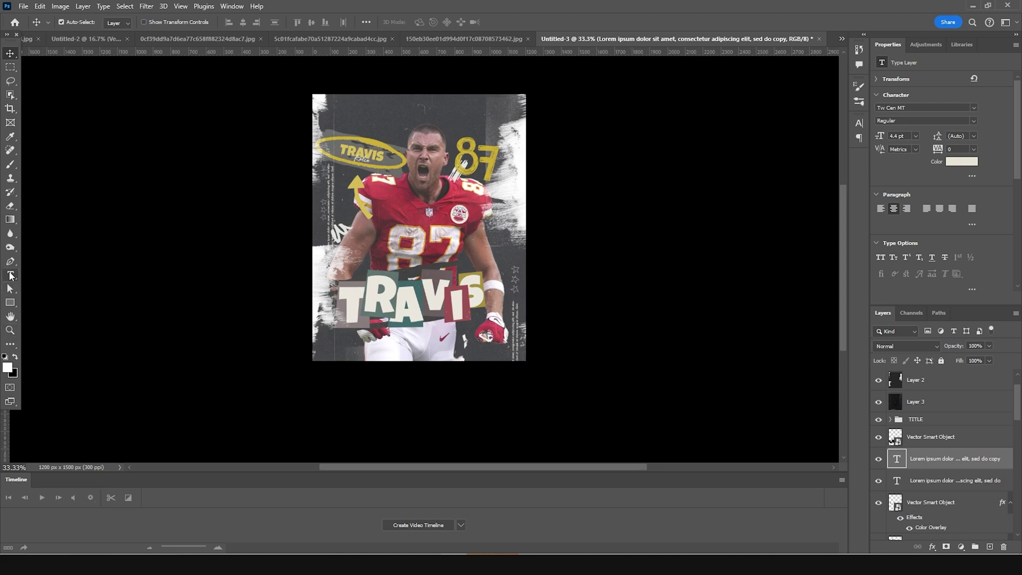
click(10, 275)
drag(330, 339, 489, 358)
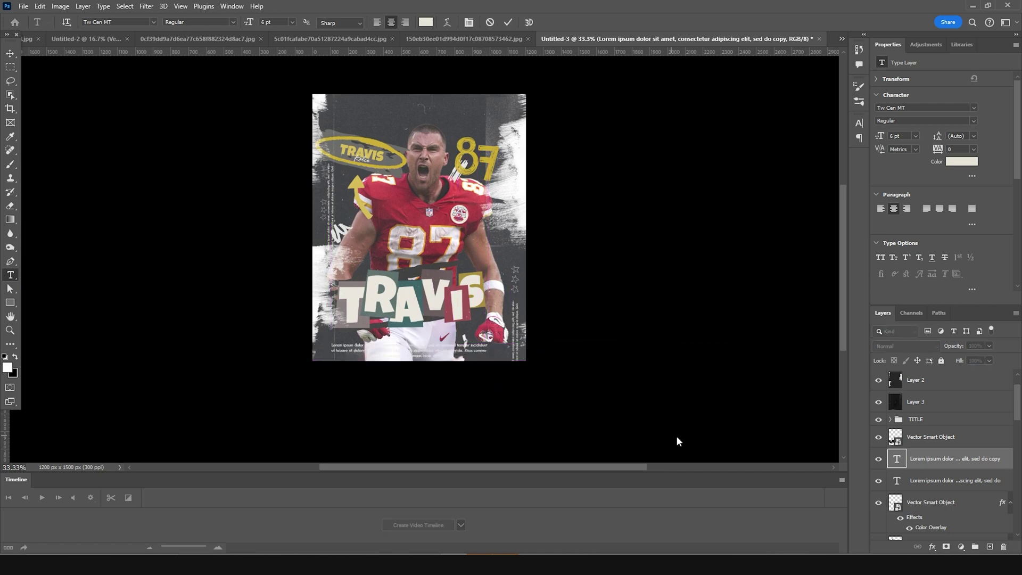
click(10, 53)
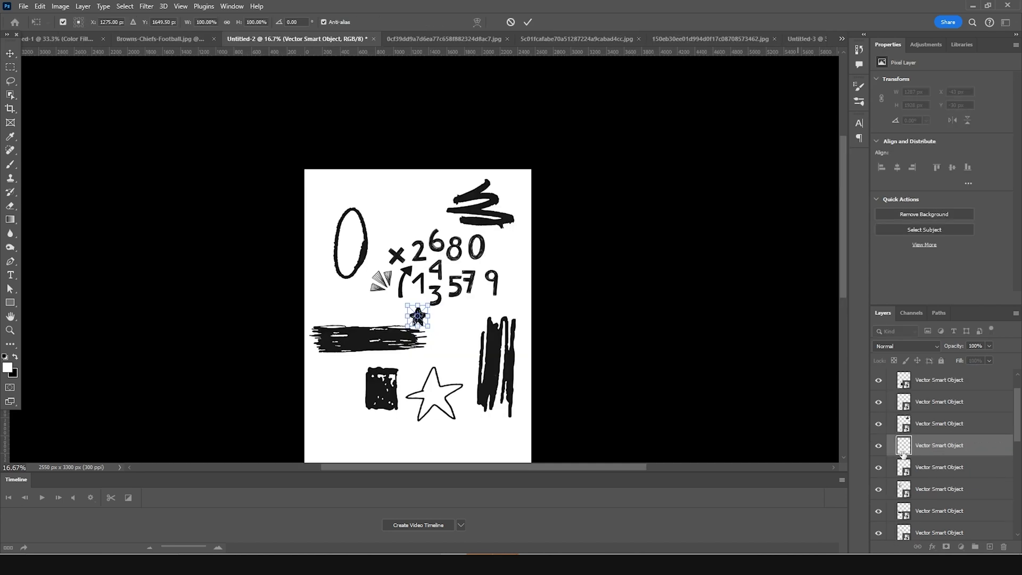
Copy the scribbled star doodle from the Untitled-2 document into the poster and place it above the player's head
drag(903, 454, 450, 110)
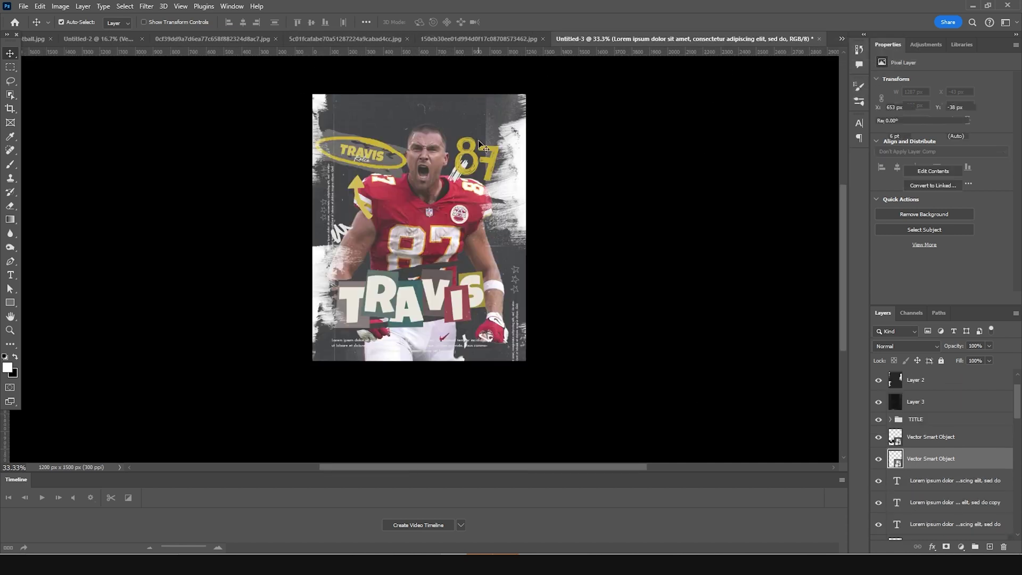
key(ctrl+t)
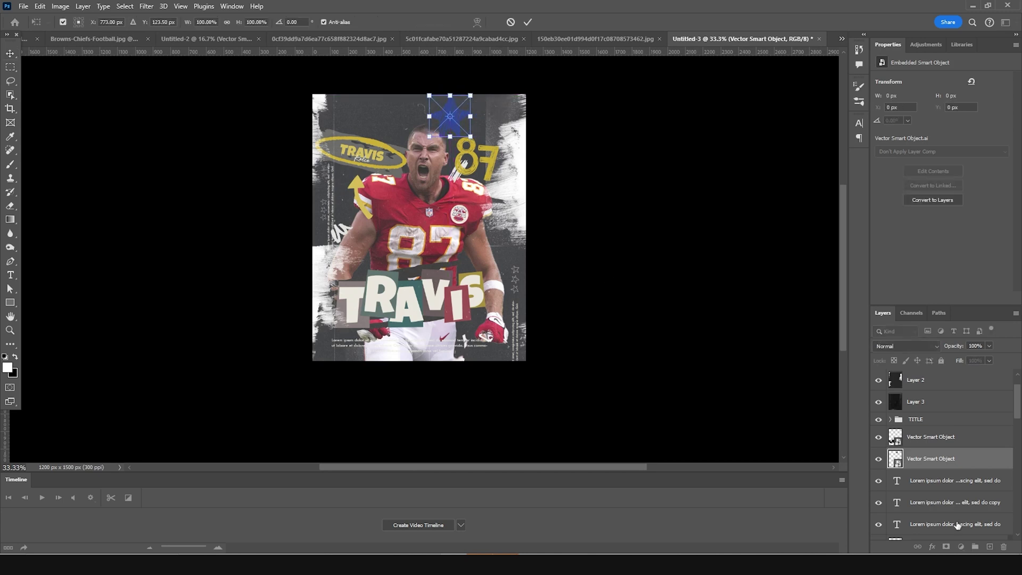
key(Return)
Give the star a Color Overlay in yellow ceae2f, sampled from the number 87 doodle
click(931, 548)
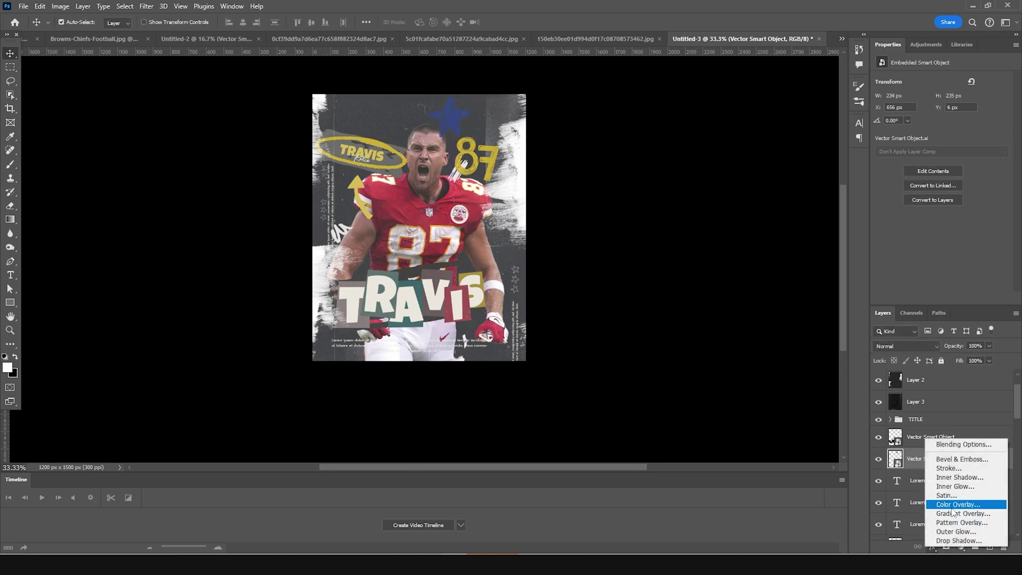
click(663, 322)
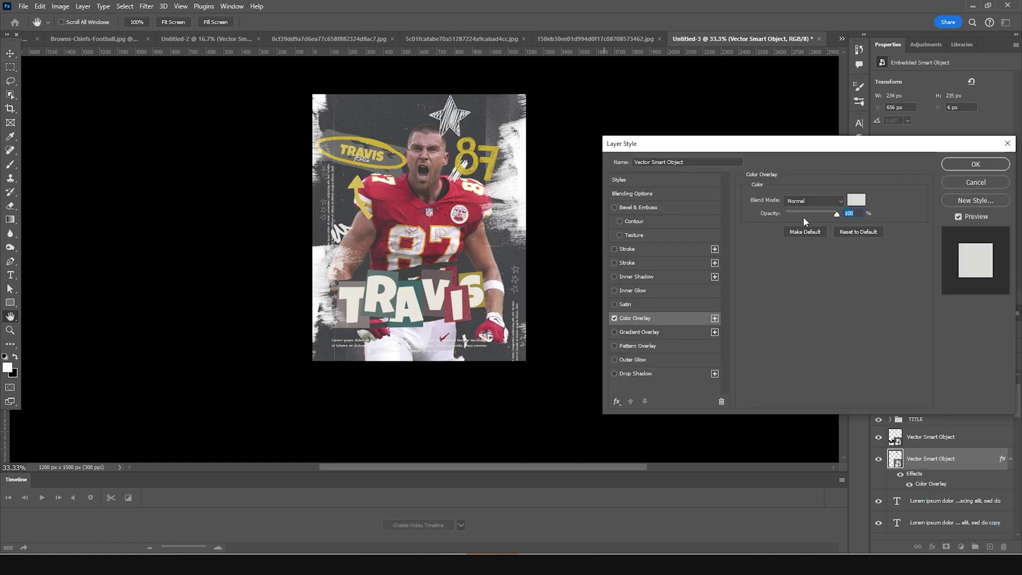
click(856, 201)
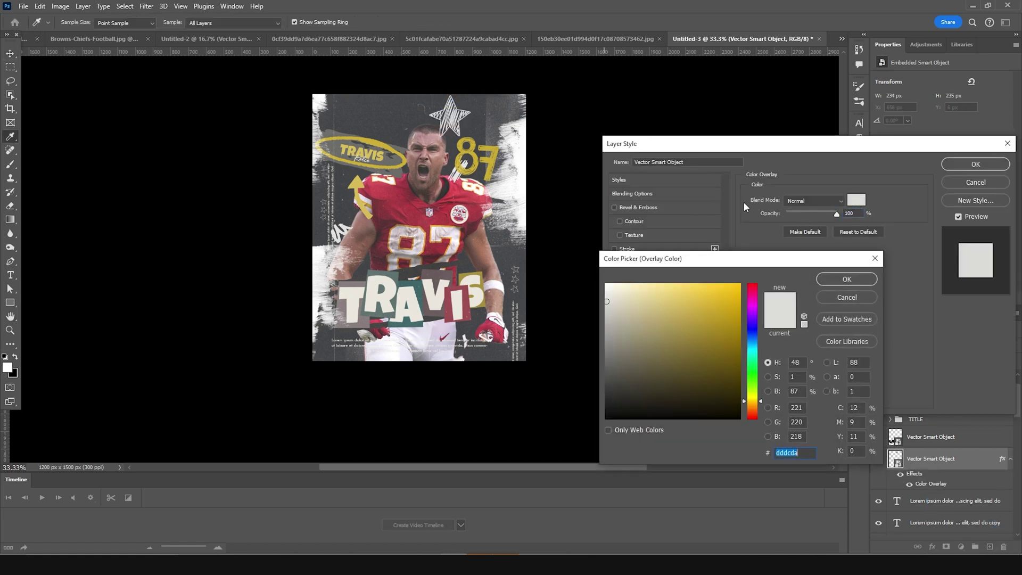
click(476, 159)
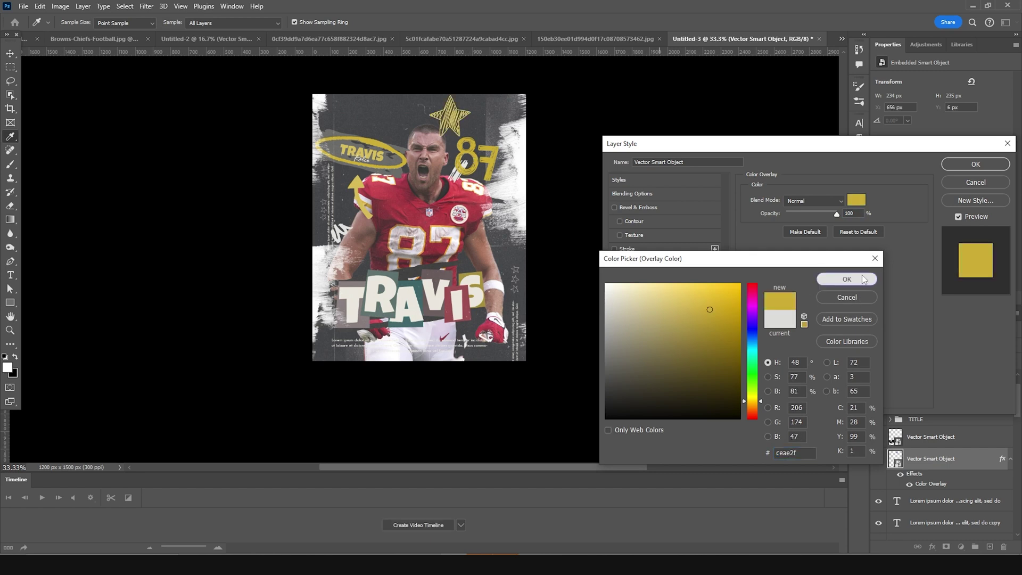
click(847, 279)
click(958, 165)
Shrink the yellow star to about 92 x 97 px, rotate it about 24°, and position it between the player's head and the 87 doodle
key(ctrl+t)
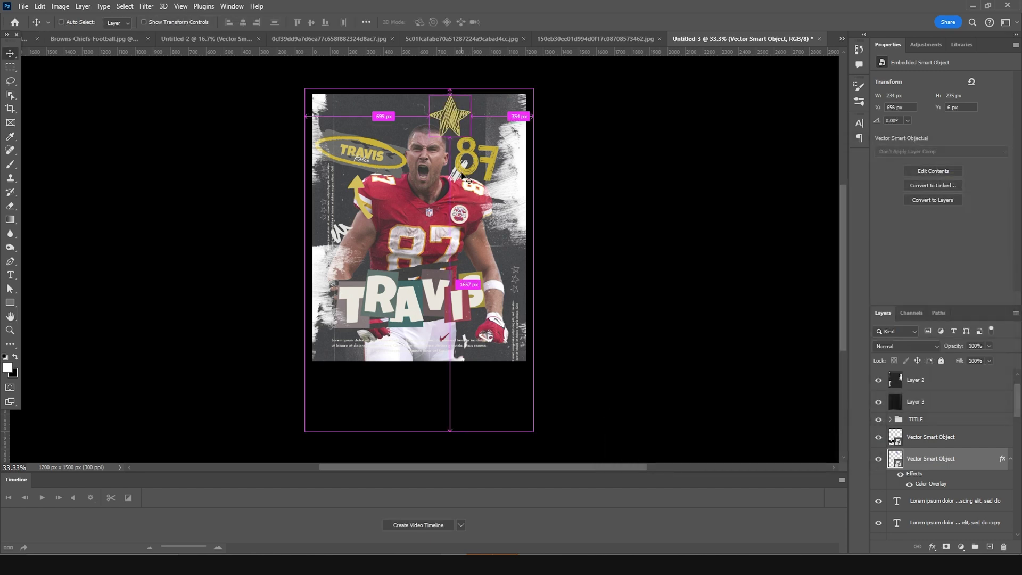
drag(470, 91, 487, 112)
key(Return)
ctrl+click(457, 140)
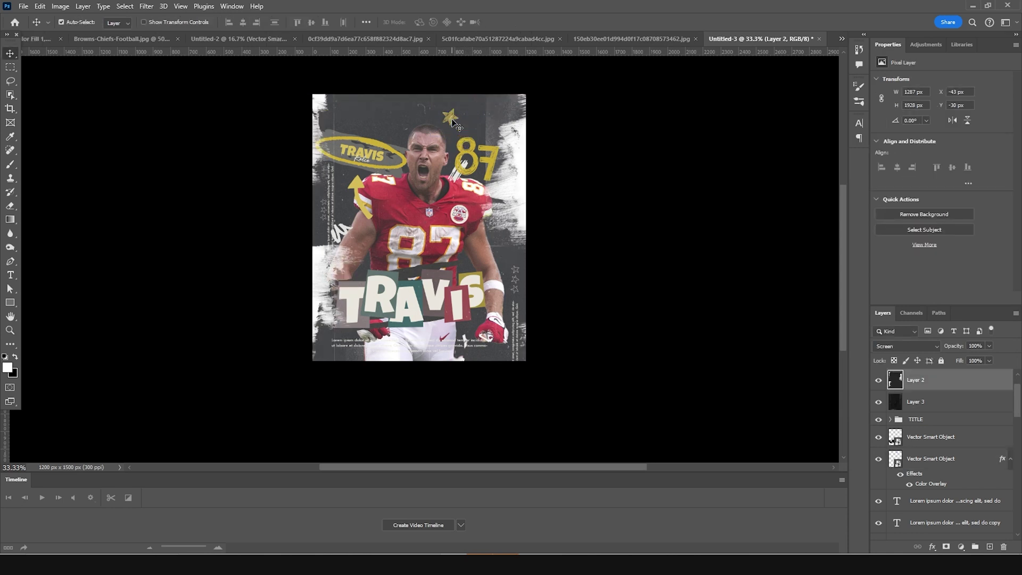
right_click(452, 121)
key(Escape)
right_click(449, 120)
click(471, 141)
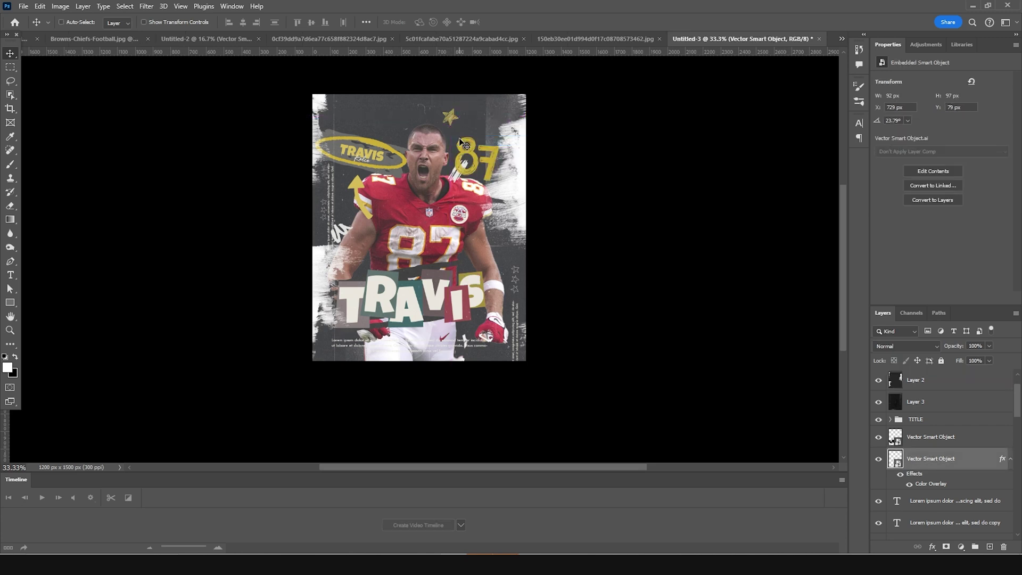
key(ctrl+t)
drag(456, 124, 475, 158)
key(Return)
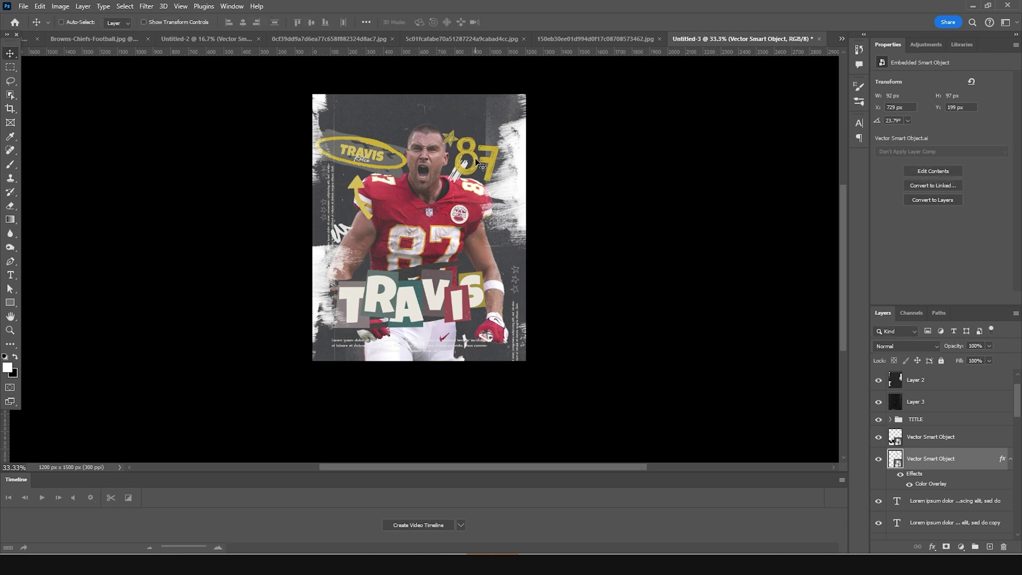
Duplicate the yellow star, scale the copy to 16.79%, rotate it to -57.27°, and place it above the 87 doodle
scroll(475, 158, up, 3)
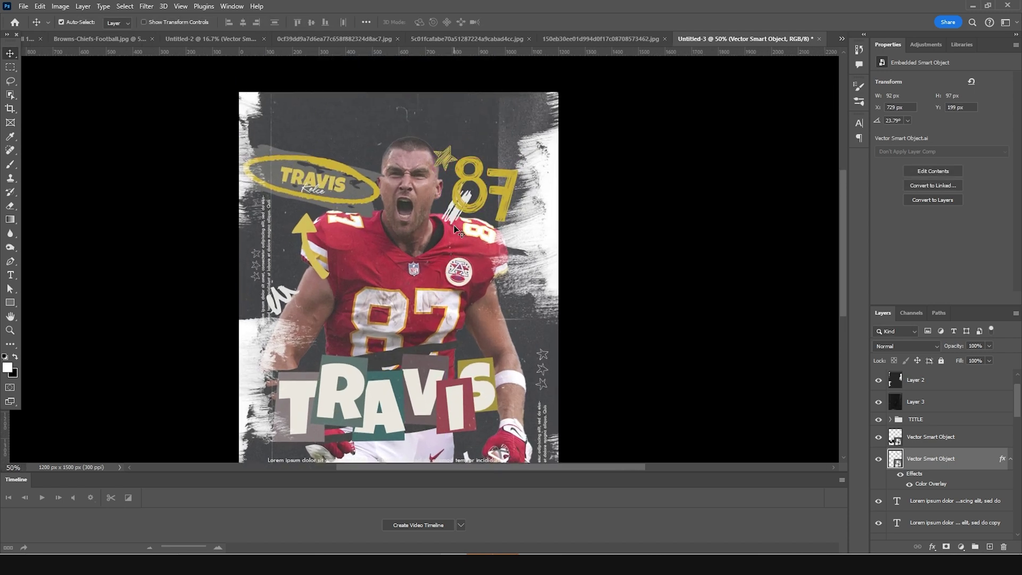
key(ctrl+j)
key(ctrl+t)
drag(445, 157, 463, 122)
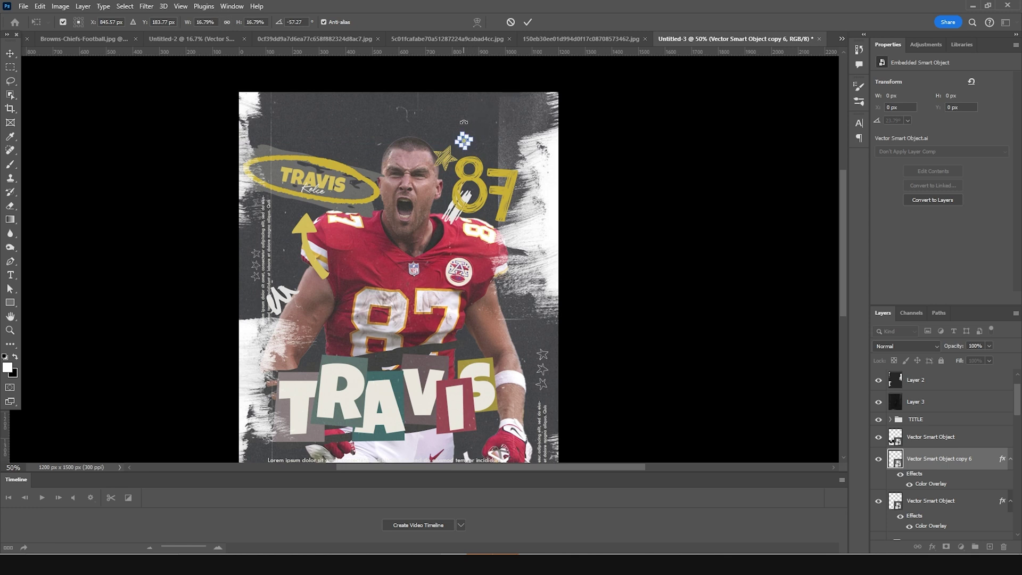
key(Return)
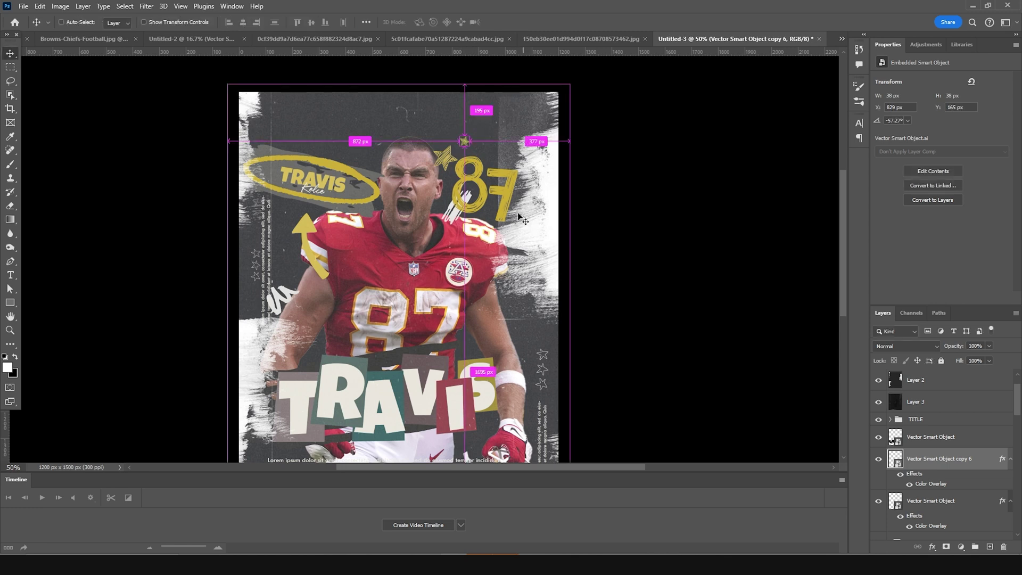
Duplicate the small star, enlarge it slightly, rotate it to about -79.5°, and place it between the other two yellow stars
key(ctrl+plus)
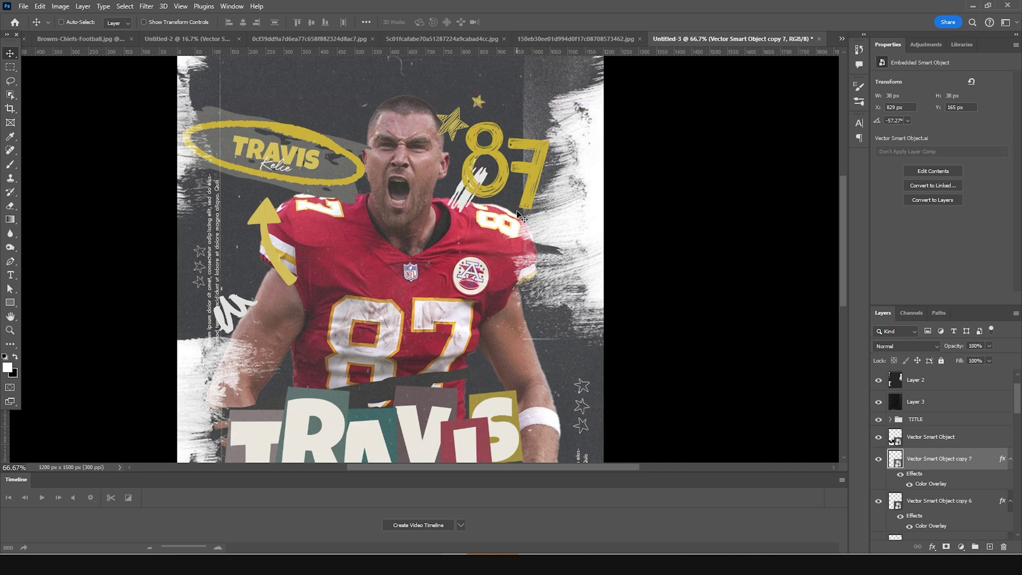
key(ctrl+alt+t)
key(ctrl+plus)
key(ctrl+plus)
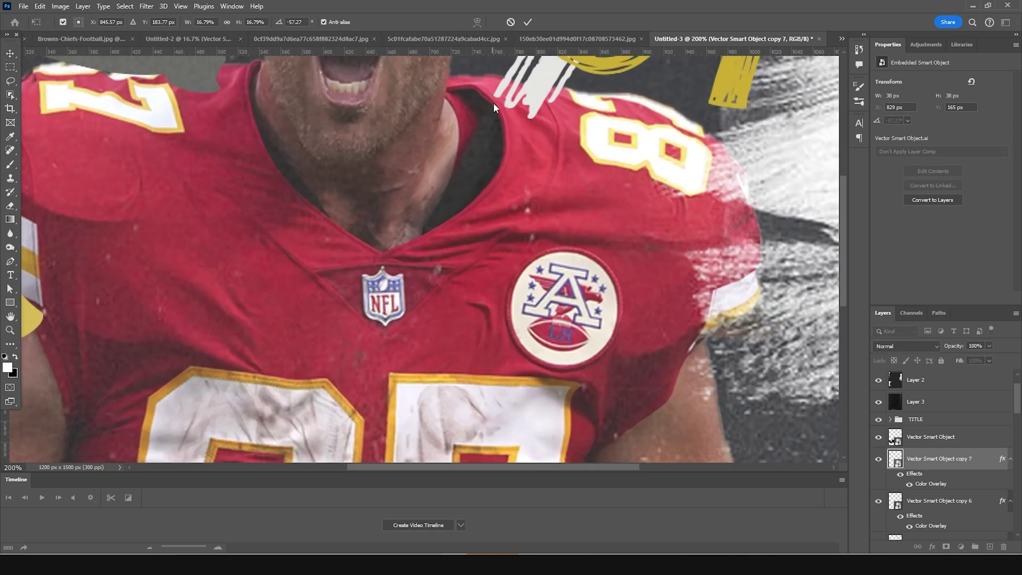
scroll(508, 185, up, 5)
drag(524, 169, 499, 212)
key(Return)
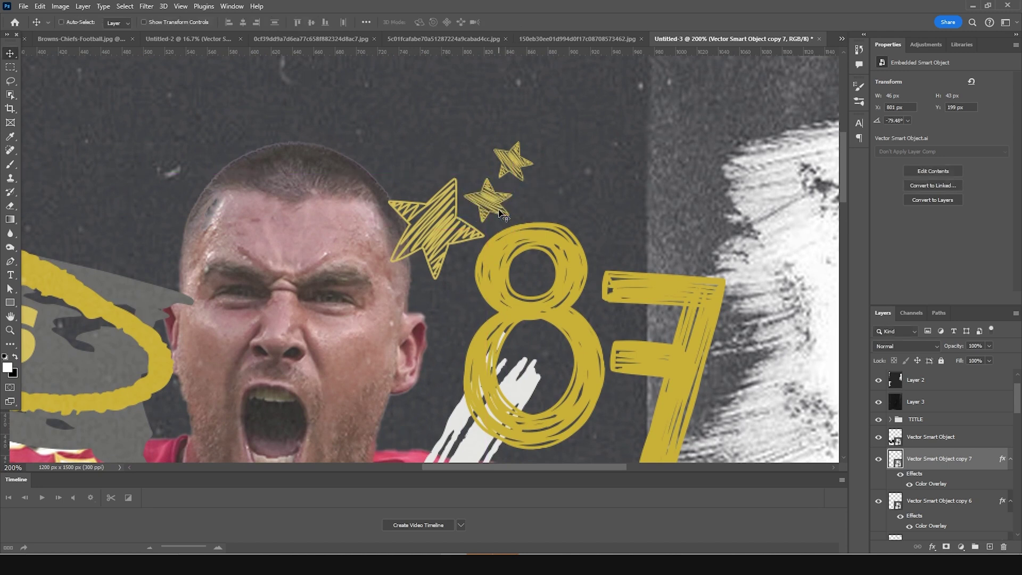
Start the Camera Raw Filter on the player's Layer 1 and set Highlights to -89 and Shadows to +61
scroll(722, 302, down, 4)
key(alt+comma)
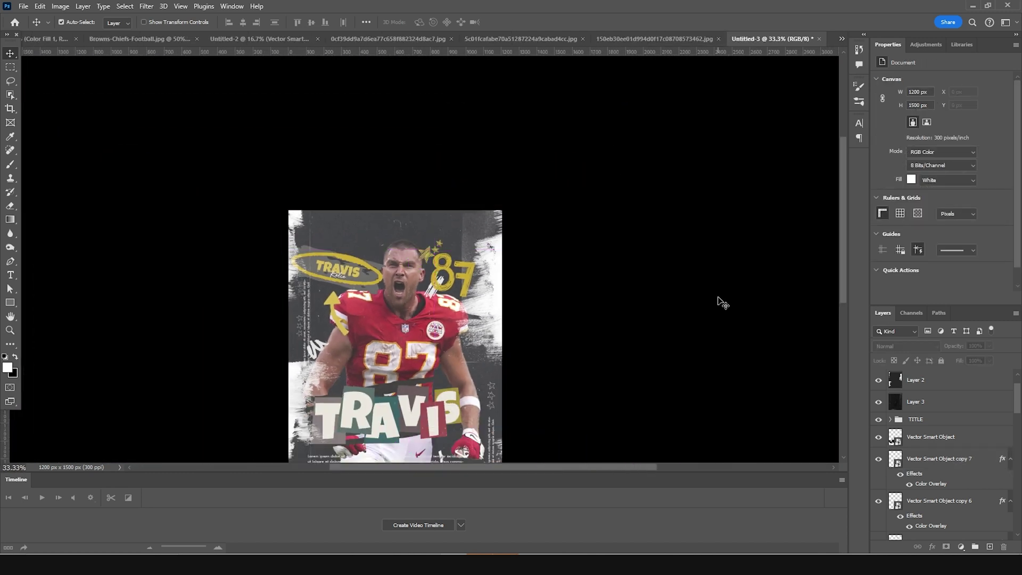
click(146, 6)
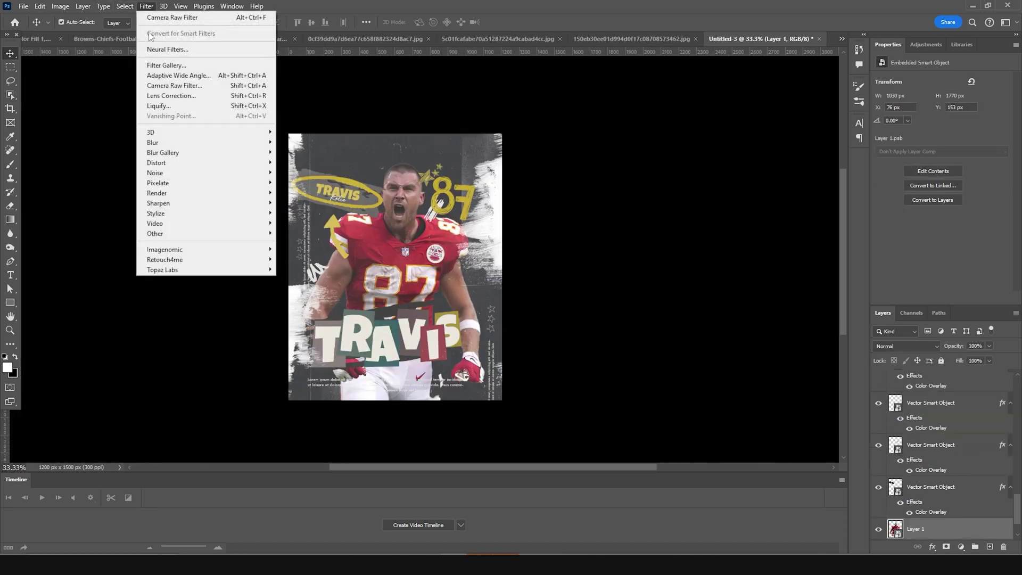
click(168, 86)
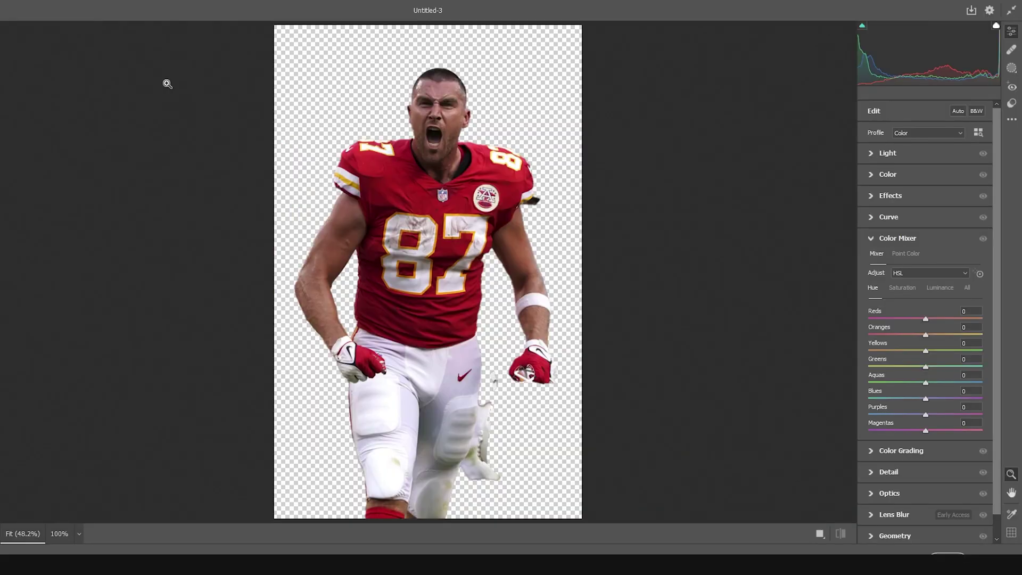
click(871, 154)
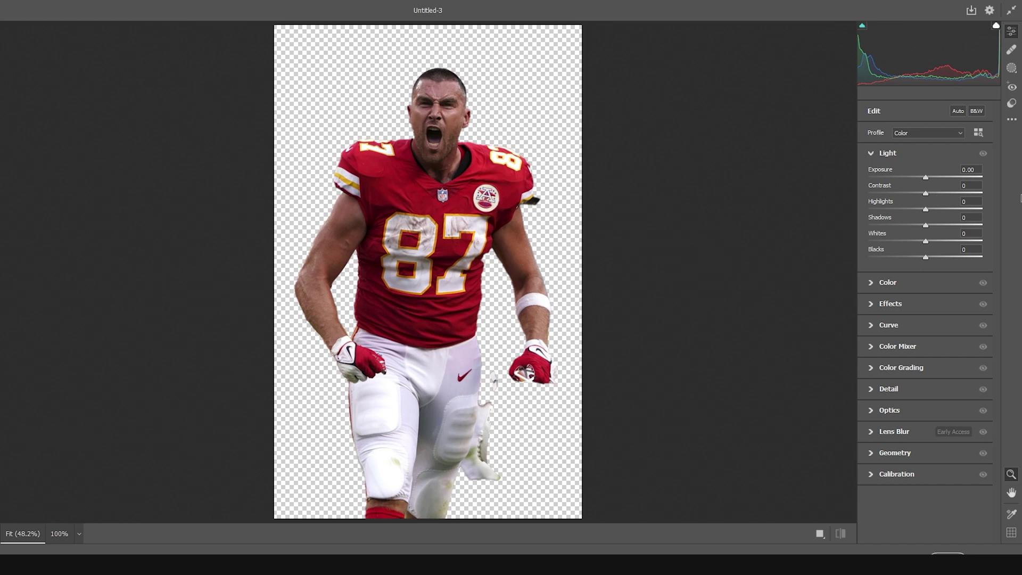
click(875, 209)
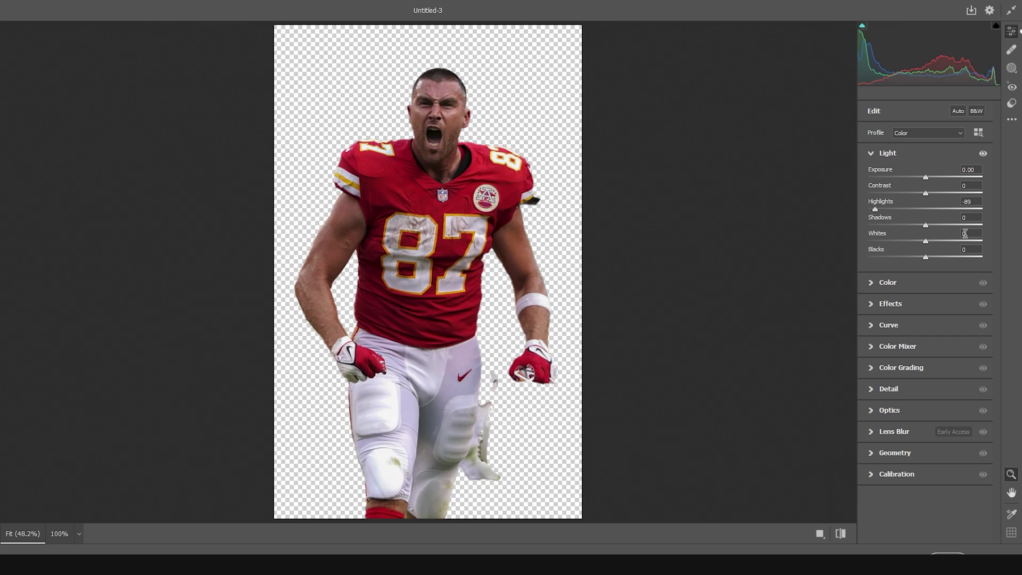
drag(968, 225, 953, 225)
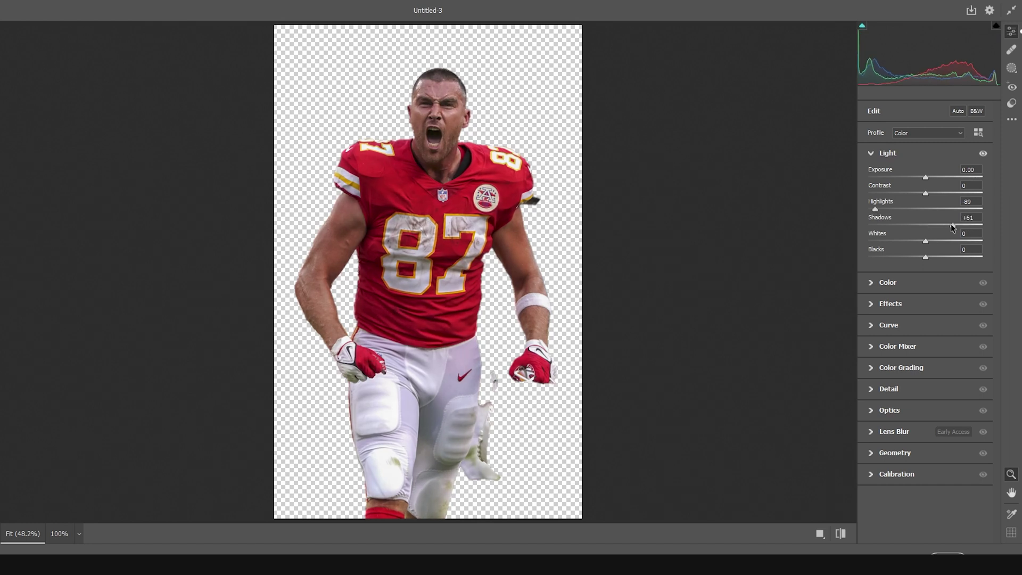
Set the player image's Clarity to +89 and Texture to +35 in the Camera Raw effects
click(868, 307)
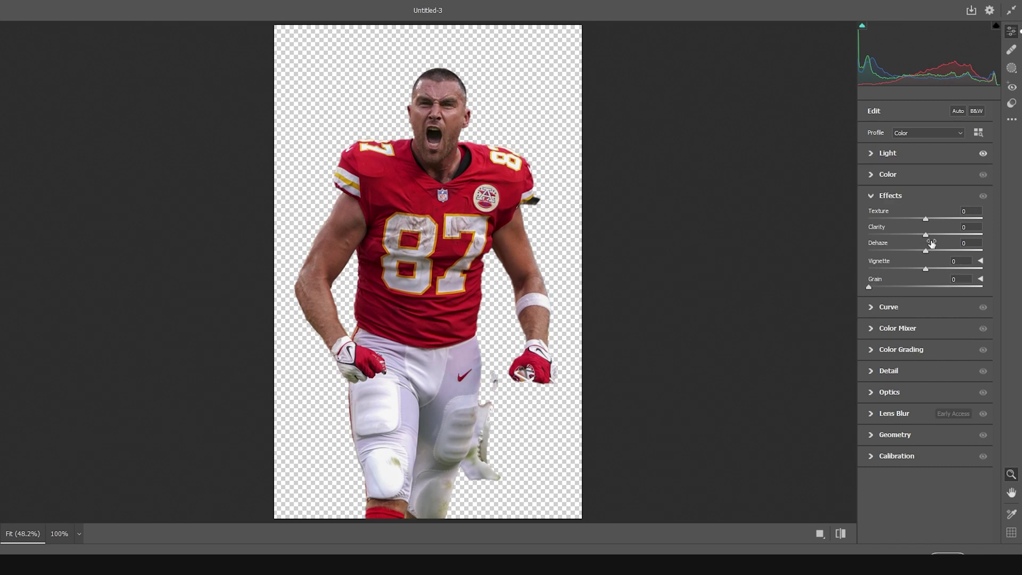
click(976, 234)
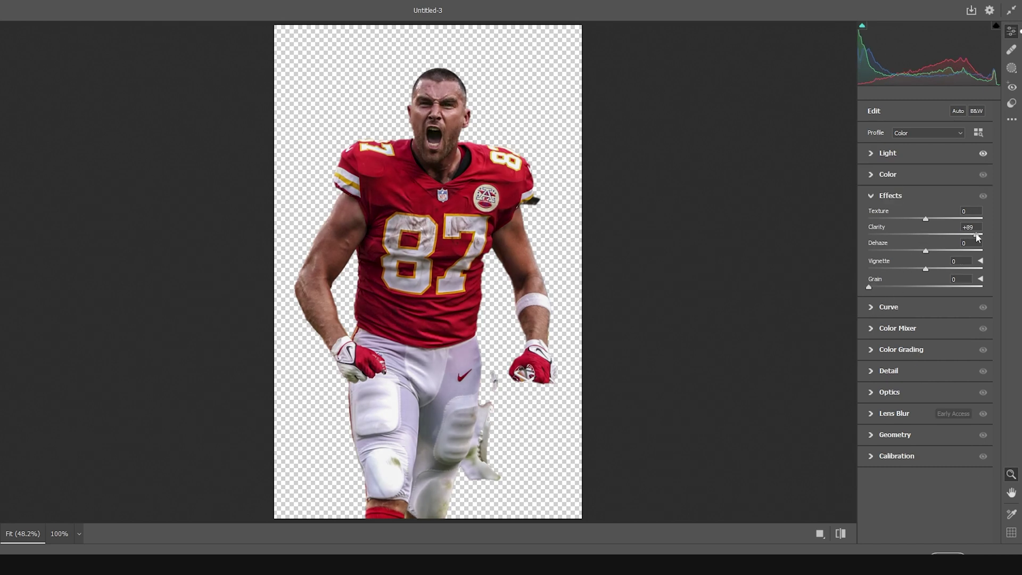
click(945, 218)
drag(946, 215, 944, 215)
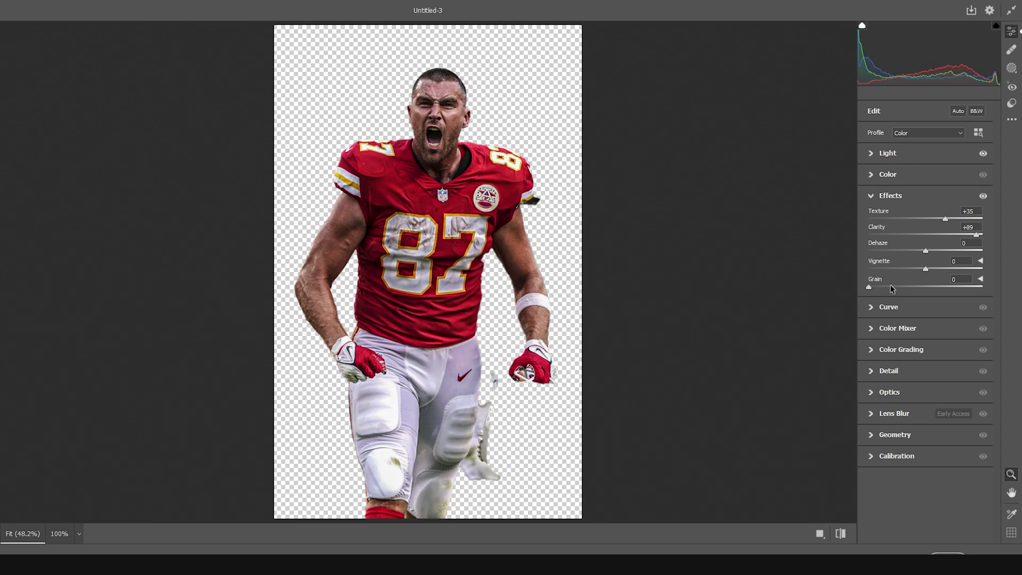
In the Color Mixer, raise the Reds saturation to +48 and lower the Oranges and Yellows saturation
click(871, 330)
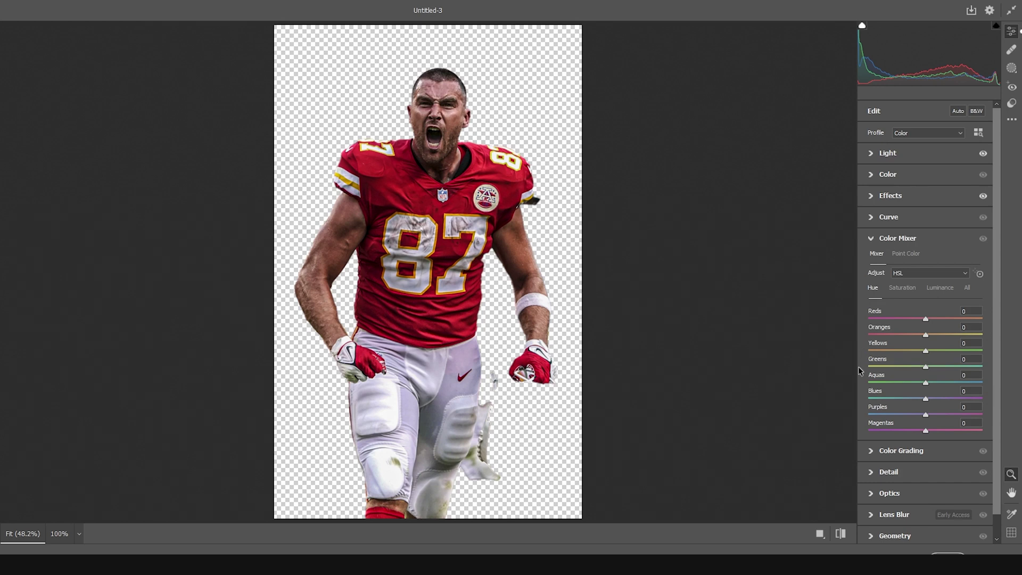
click(901, 288)
drag(925, 319, 952, 319)
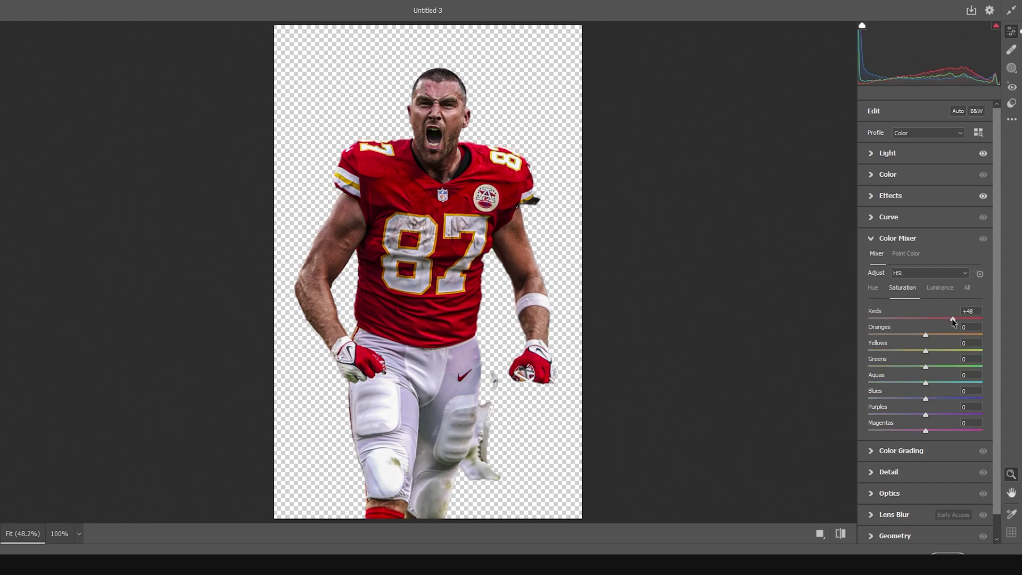
drag(904, 335, 899, 334)
drag(898, 352, 894, 347)
Darken the Reds luminance in the Color Mixer and set the Reds hue to -7
click(940, 288)
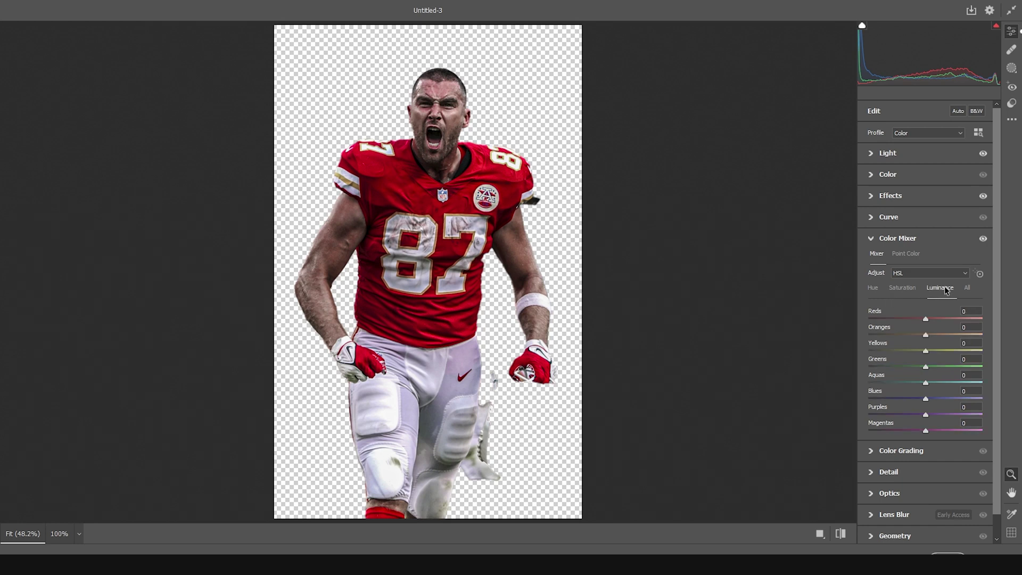
click(913, 320)
drag(905, 318, 901, 319)
click(873, 288)
drag(925, 319, 922, 320)
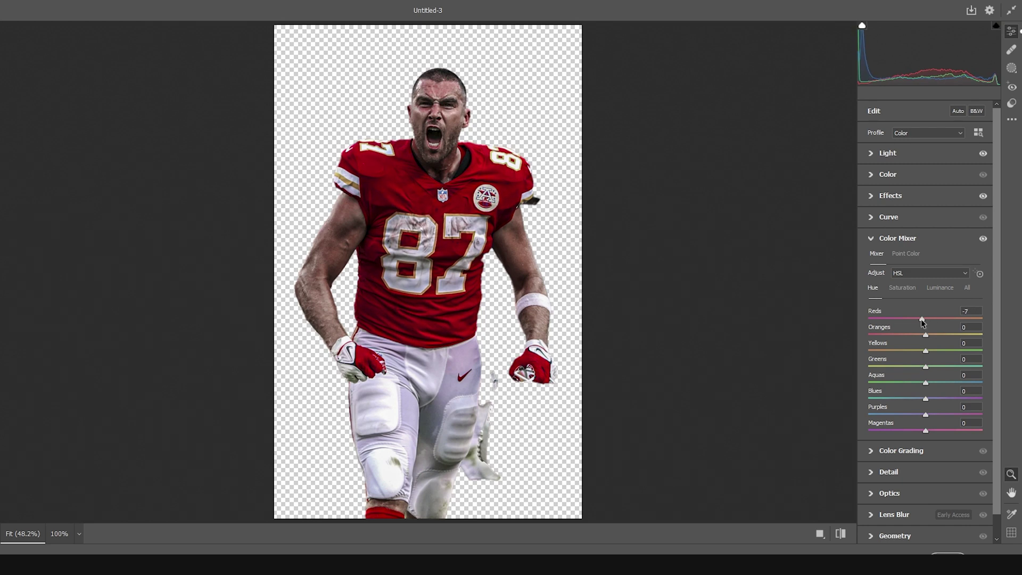
Set the hue of Blues to -68, Aquas to +51 and Magentas to -64, and lower the Purples hue
click(891, 397)
drag(891, 397, 886, 398)
click(950, 383)
drag(951, 382, 956, 383)
click(889, 431)
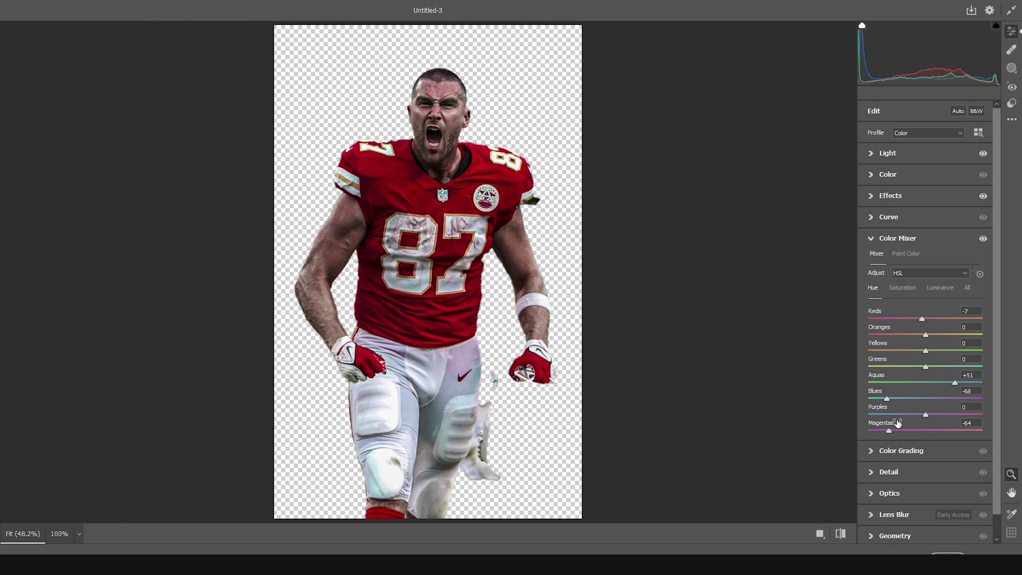
click(900, 415)
drag(899, 414, 895, 414)
Increase Noise Reduction, Color Noise Reduction and Sharpening for the player image, and apply the Camera Raw Filter
click(876, 473)
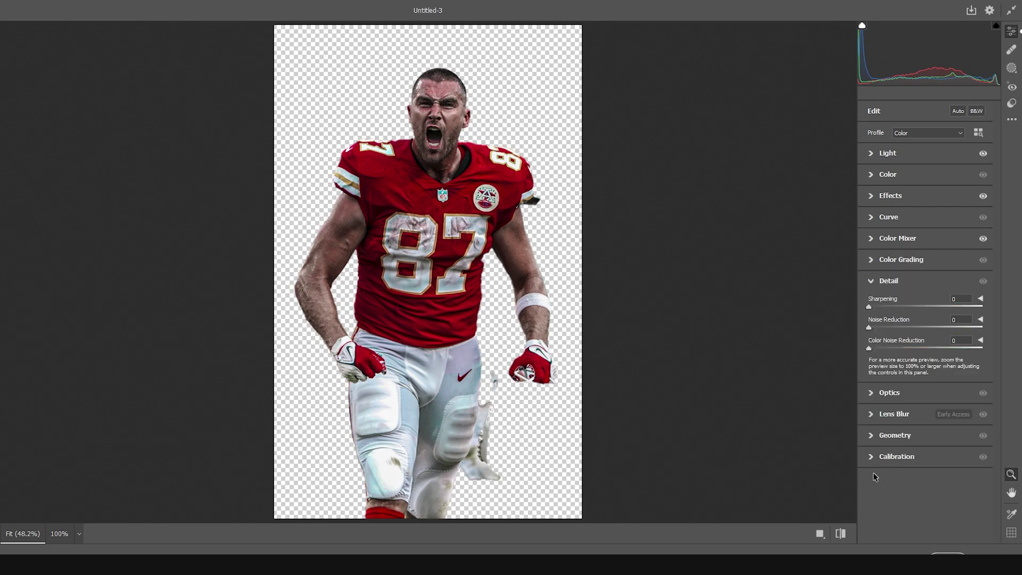
click(898, 327)
click(896, 348)
drag(892, 307, 907, 307)
click(948, 554)
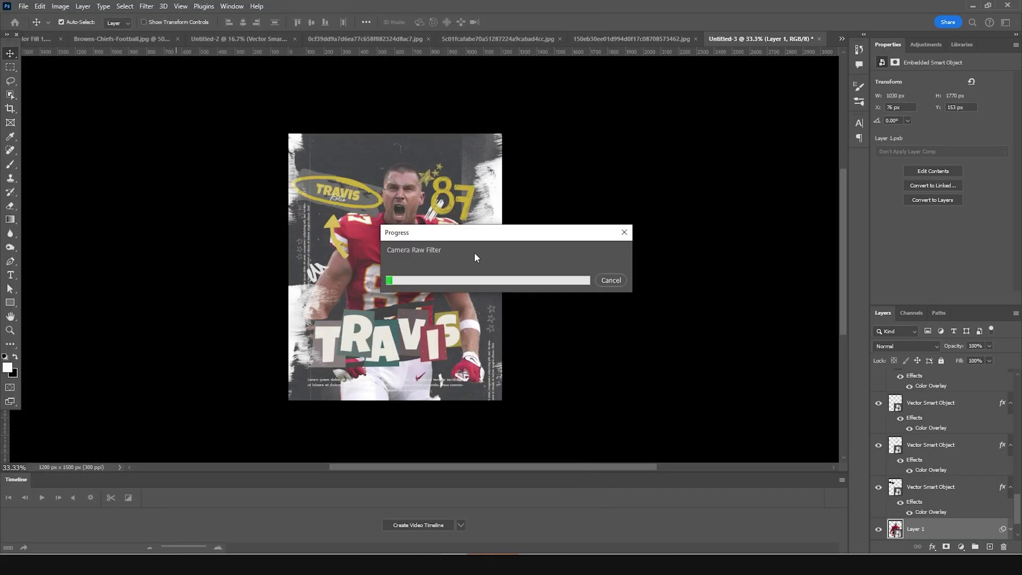
Add a Color Lookup adjustment layer above Group 1 and load the WindyPUNCH.cube 3D LUT into it
click(915, 375)
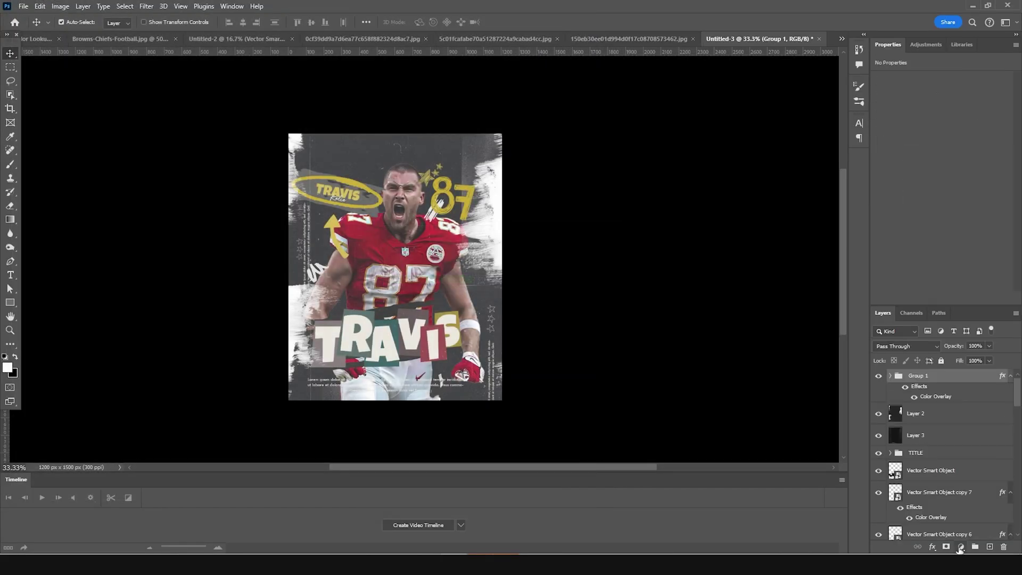
click(961, 546)
click(960, 489)
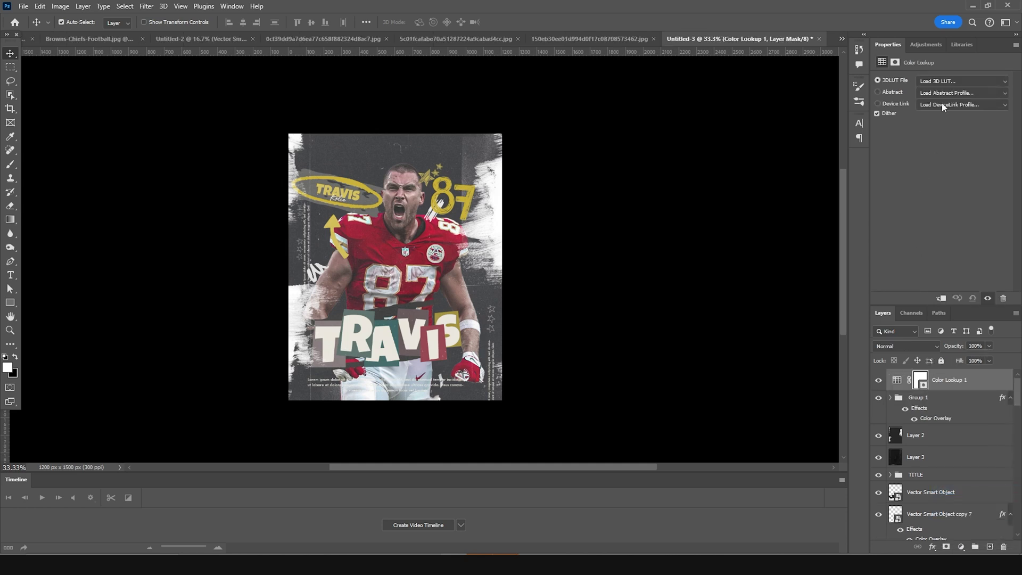
click(939, 81)
click(935, 88)
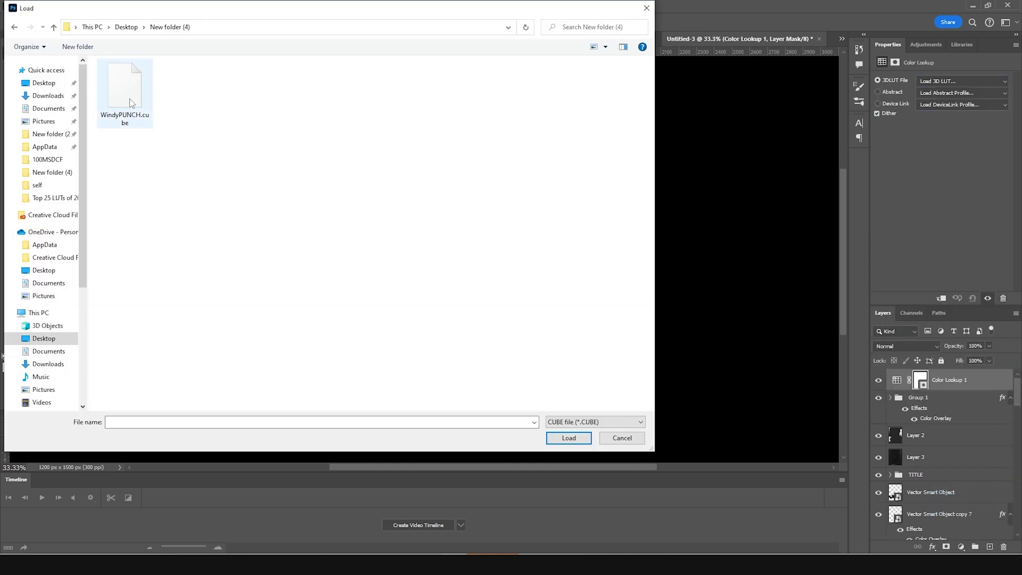
click(129, 98)
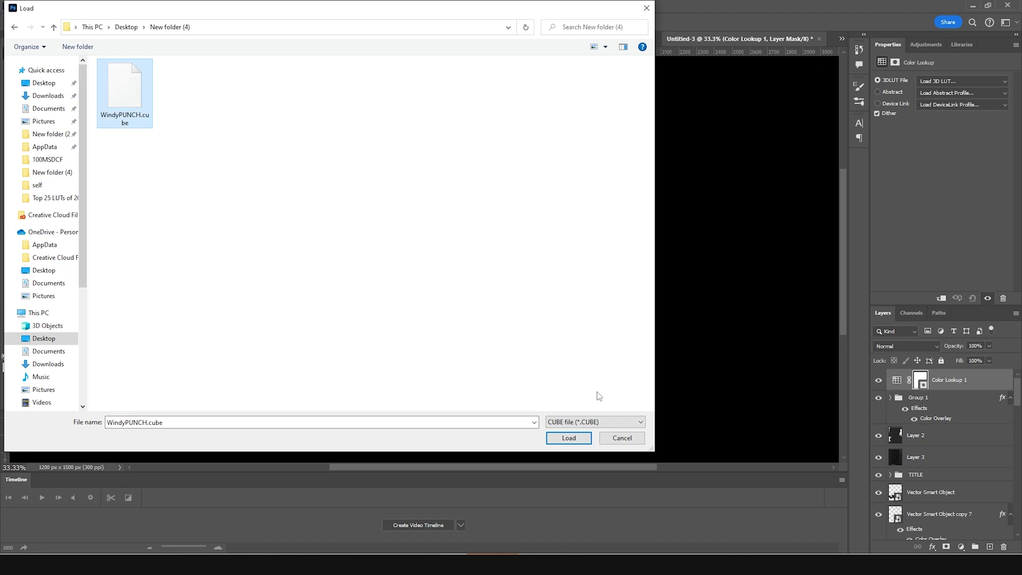
click(582, 438)
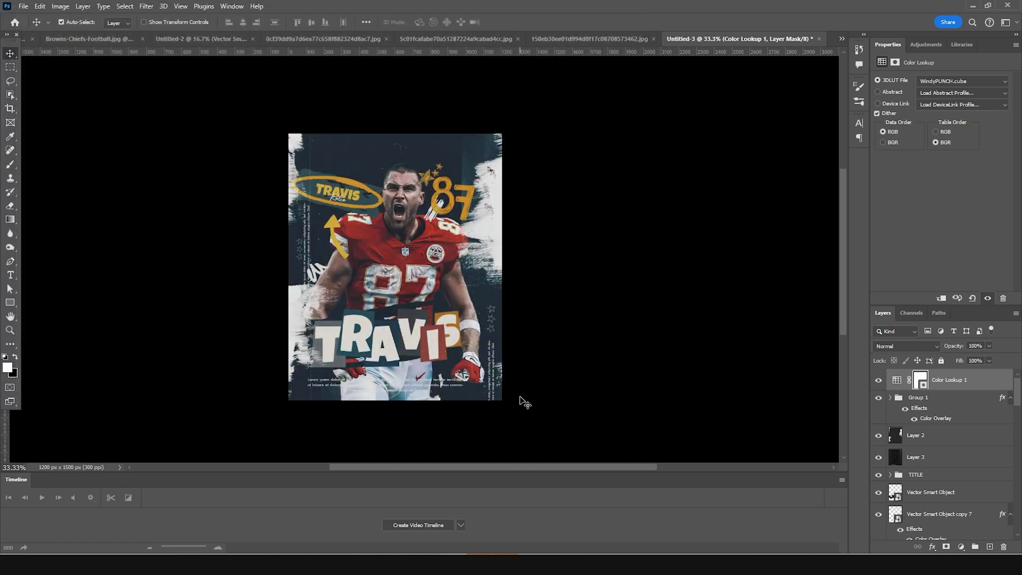
Add a Curves adjustment layer above the Color Lookup and brighten the RGB curve with a point at input 187, output 214
click(961, 546)
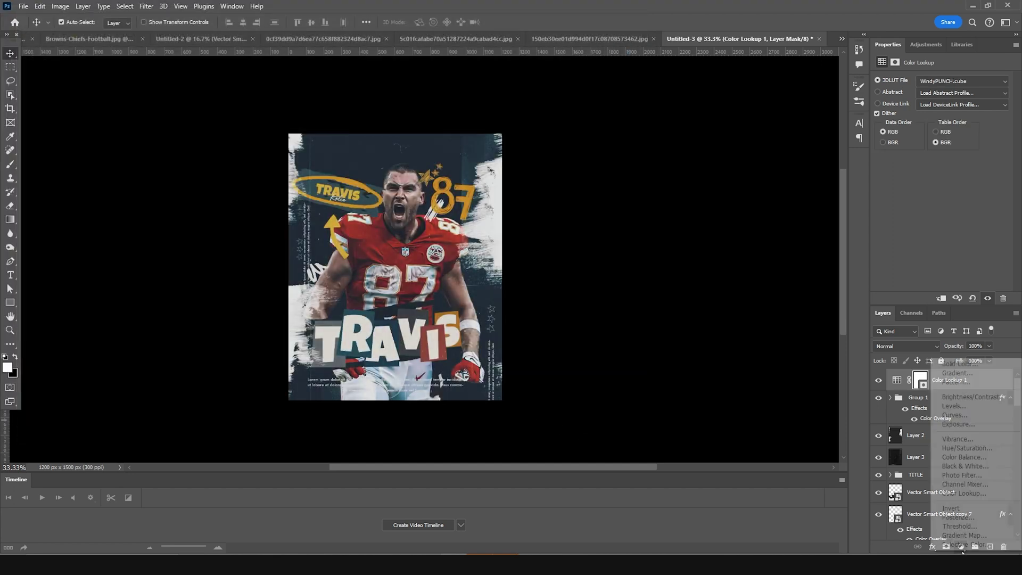
click(954, 415)
drag(983, 128, 976, 123)
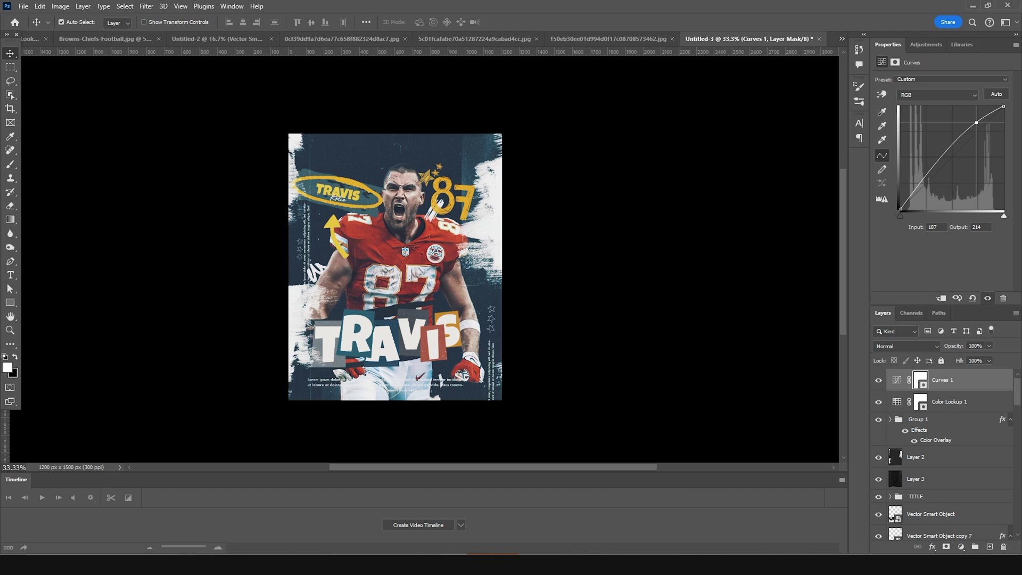
On a new top layer, paint soft white highlights over the player's face and torso with a brush of about 500 px
click(989, 547)
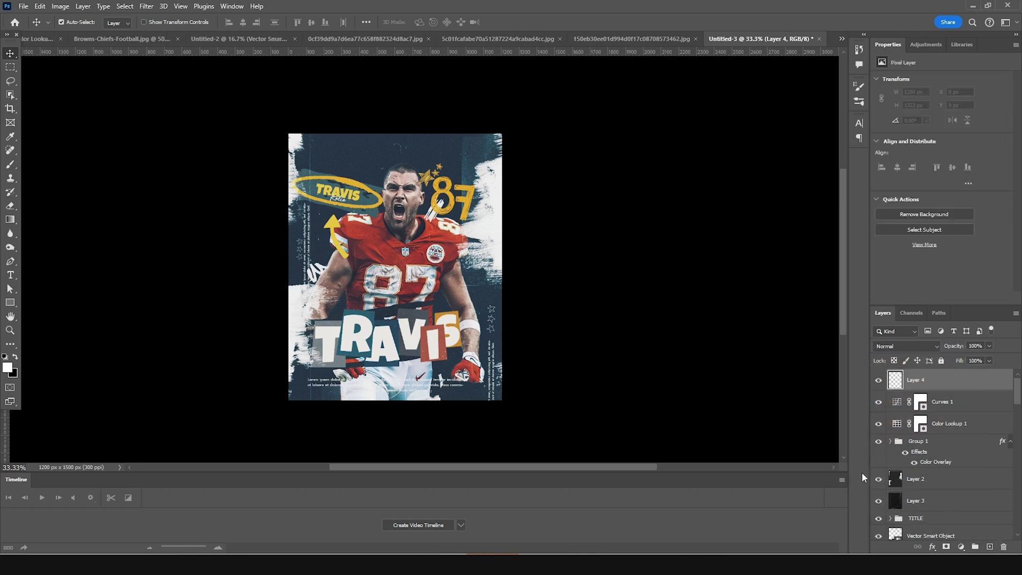
key(b)
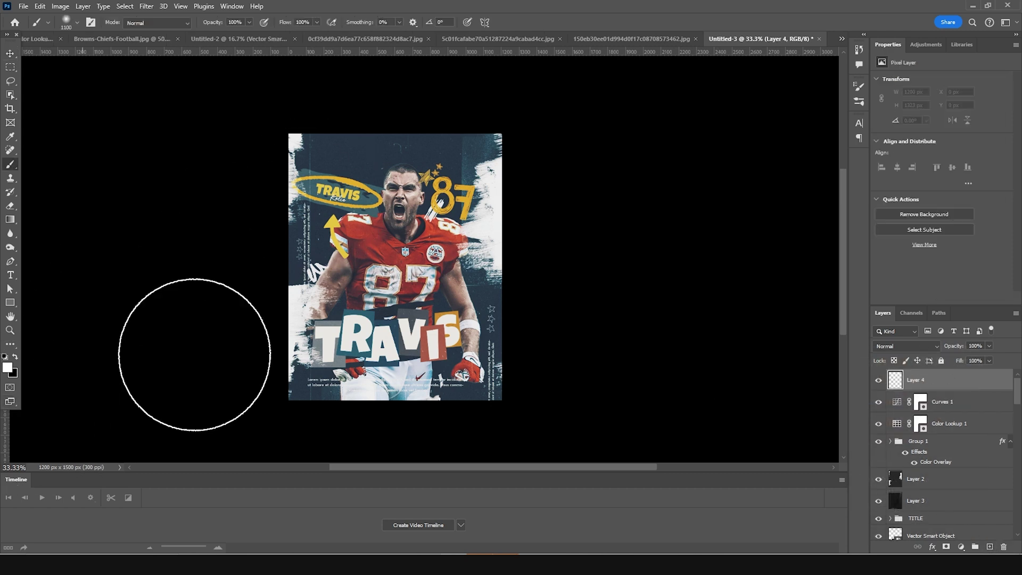
key(bracketleft)
key(bracketleft)
key(bracketleft)
key(bracketleft)
key(bracketleft)
key(bracketleft)
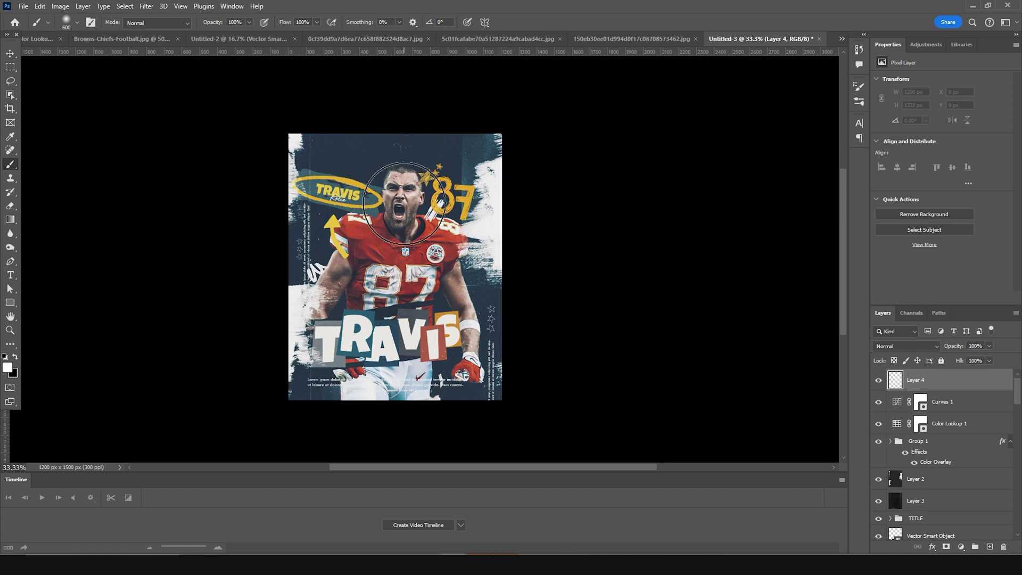
click(399, 208)
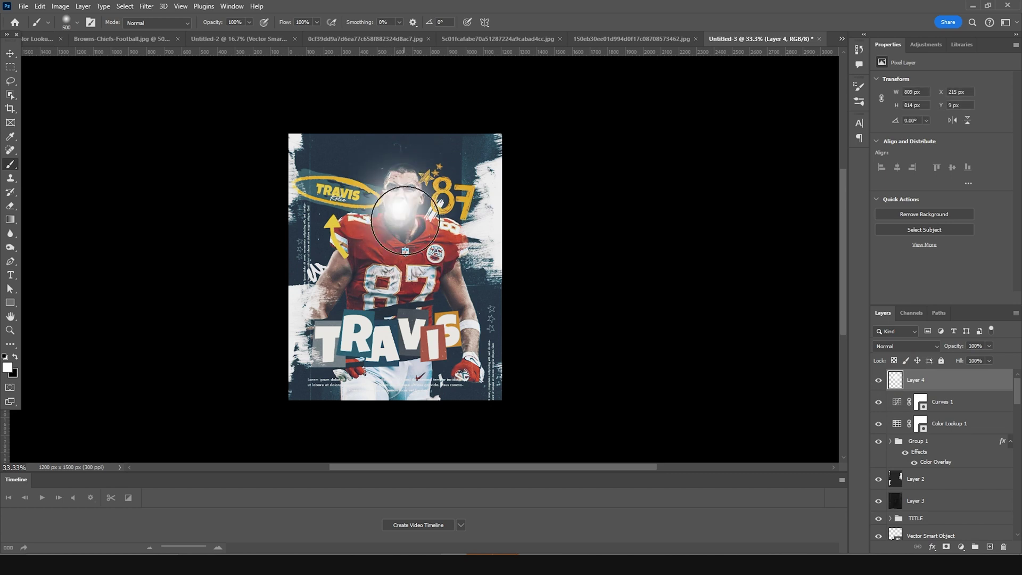
click(404, 201)
drag(452, 283, 373, 298)
Set the white highlight layer's blend mode to Overlay and its opacity to 28%
click(905, 346)
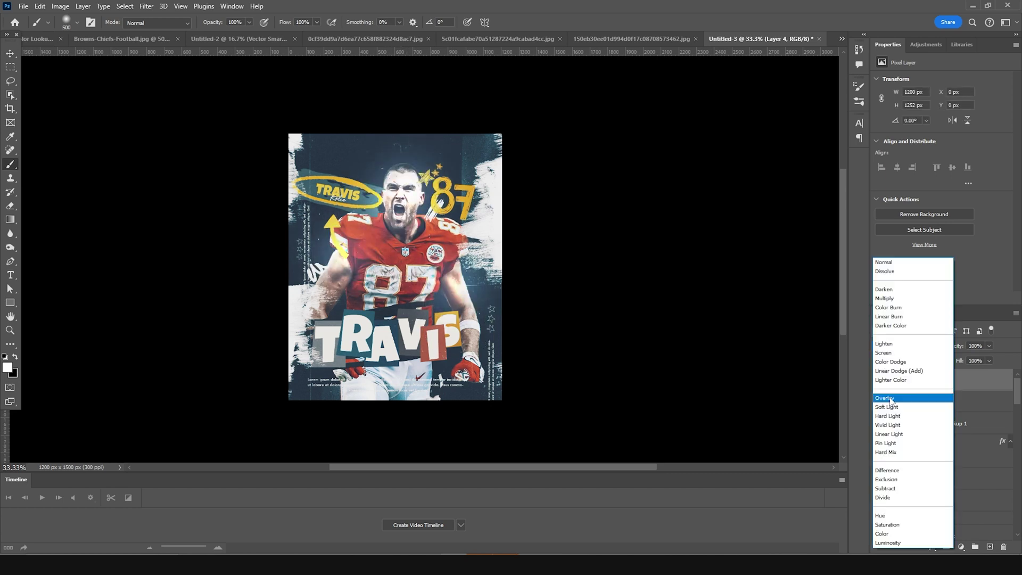
click(891, 399)
click(989, 346)
drag(991, 358, 956, 362)
Paint further soft white highlights along the player's arm on the Overlay layer, varying the brush size between 300 and 600 px
key(bracketleft)
key(bracketleft)
key(bracketleft)
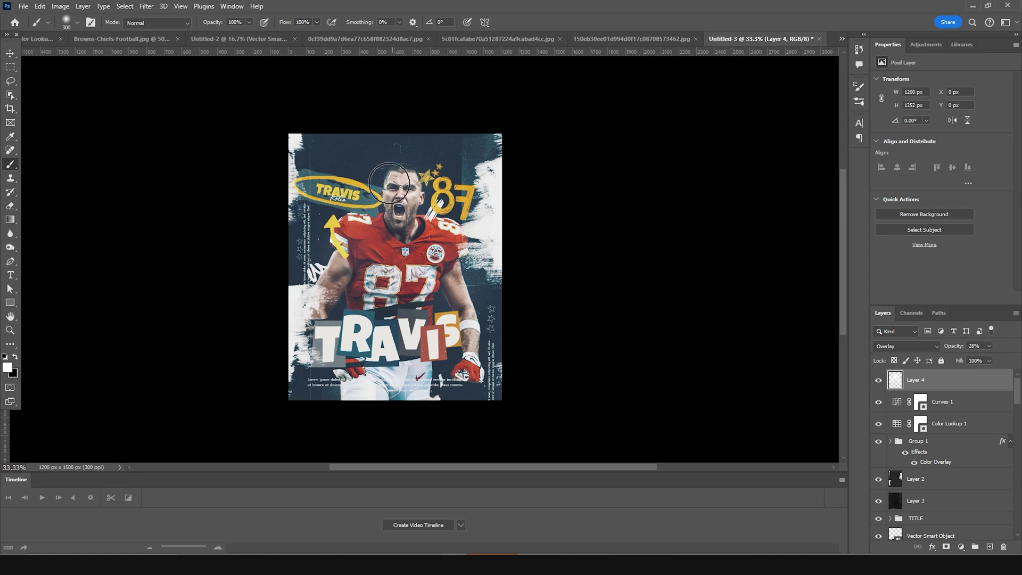
key(bracketright)
key(bracketright)
mouse_move(445, 261)
mouse_down()
mouse_move(471, 342)
mouse_move(476, 298)
mouse_up()
key(bracketleft)
key(bracketleft)
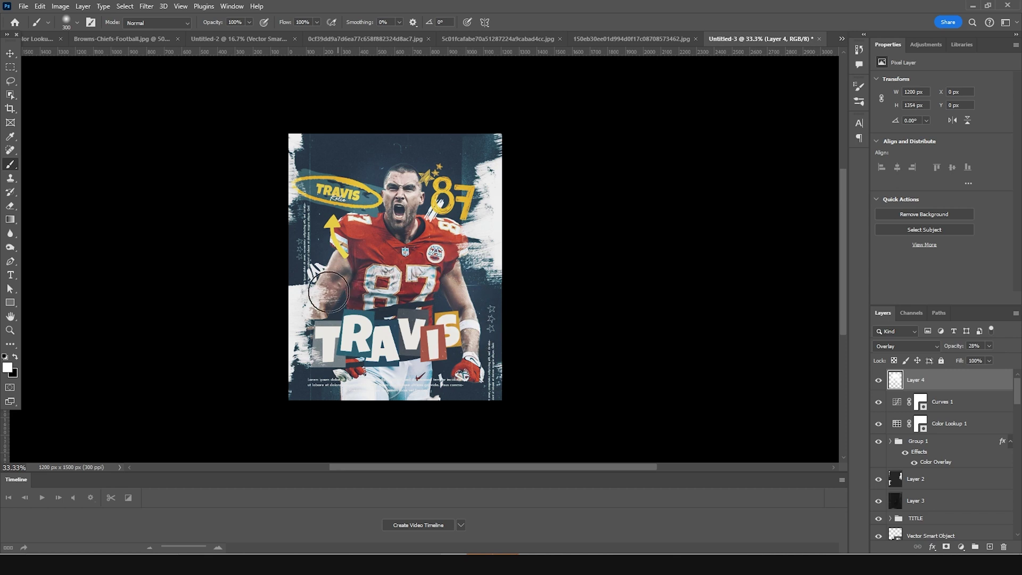
key(bracketright)
key(bracketright)
key(bracketright)
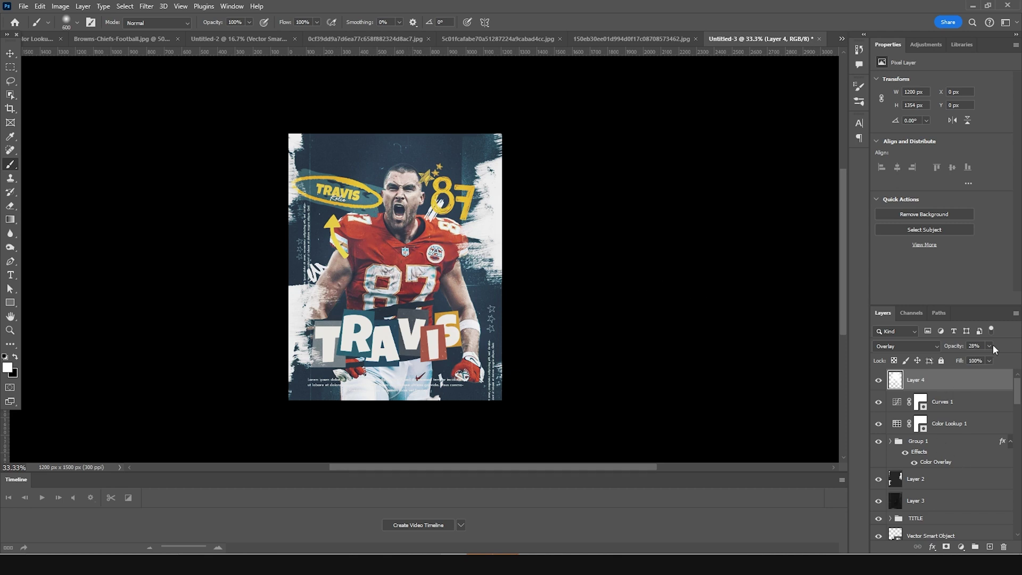
Set the Overlay highlight layer's opacity to 39% and switch to the Move tool
drag(986, 360, 985, 358)
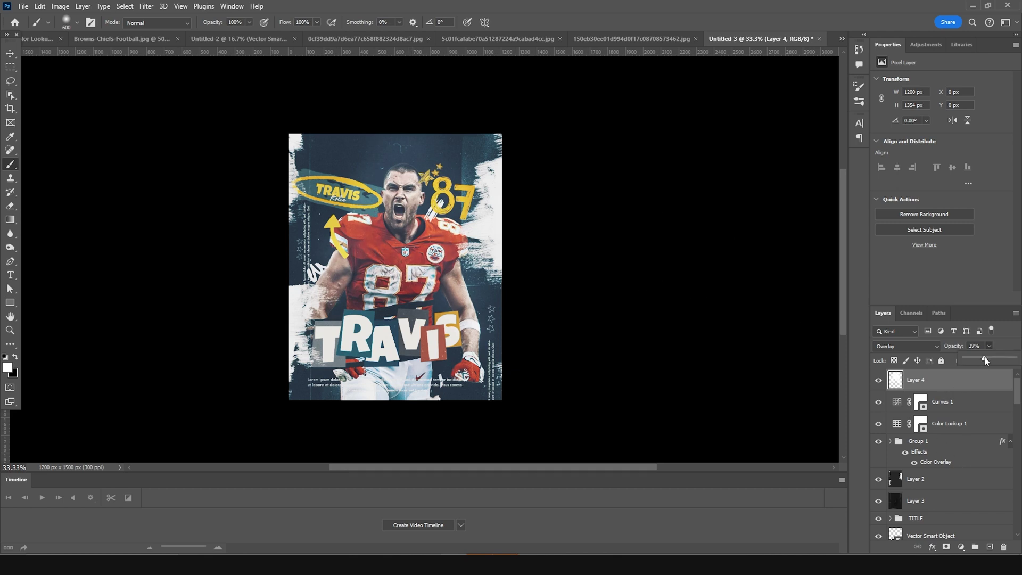
click(10, 53)
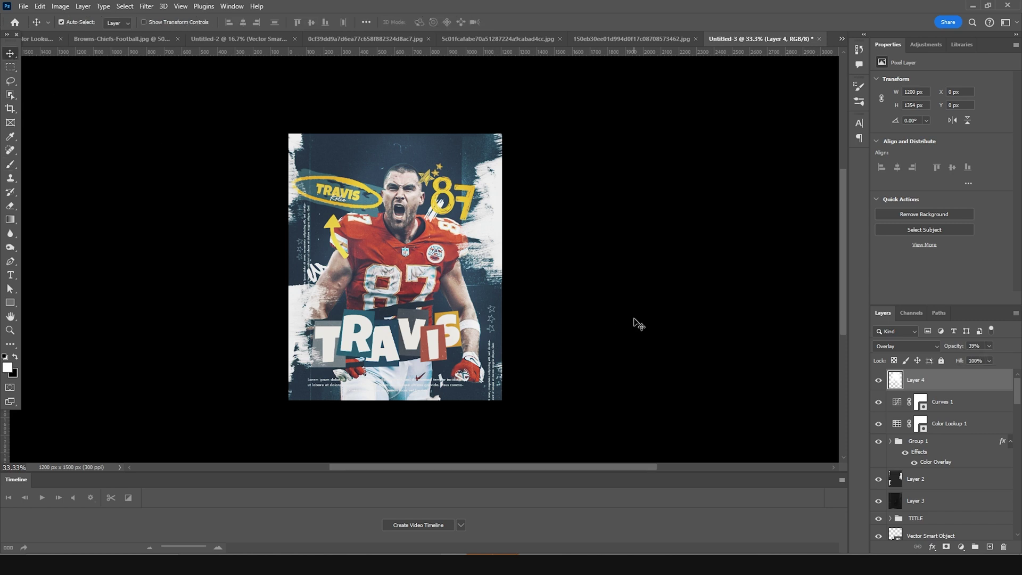